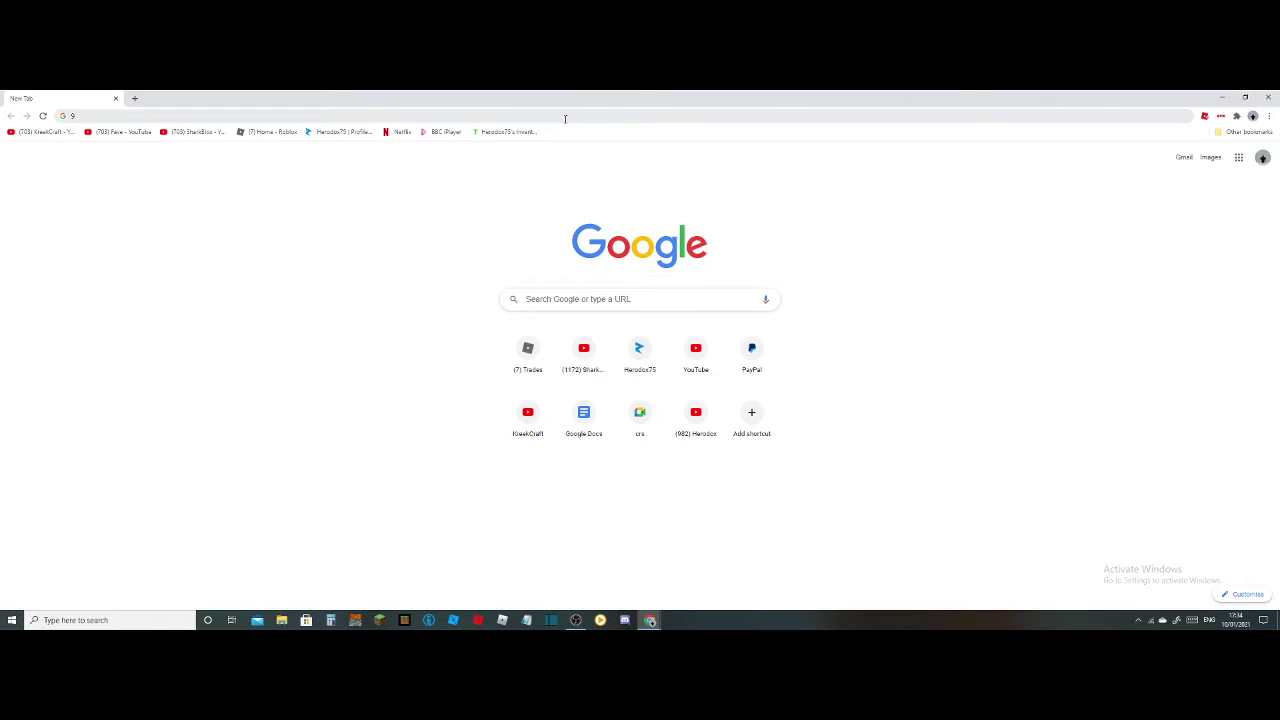
# Enter 'minecraft 2.0' into Chrome's address bar as a Google search
pyautogui.click(565, 119)
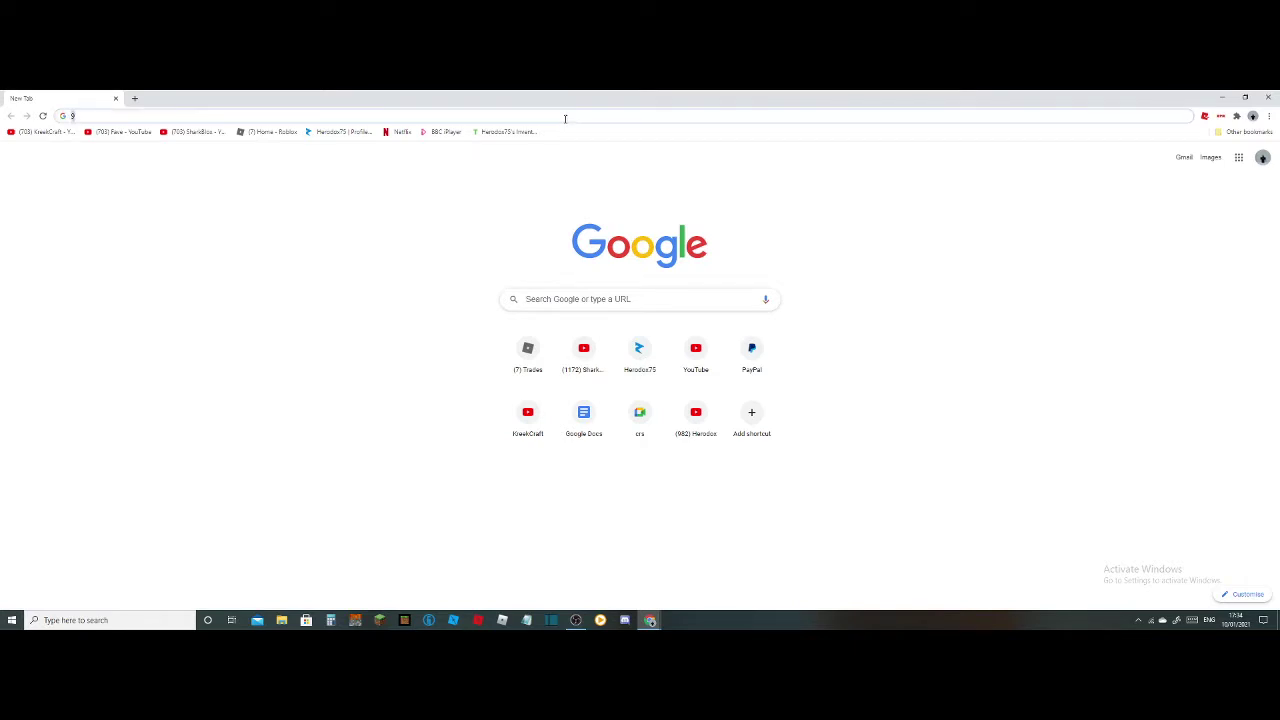
pyautogui.write('minecraft ')
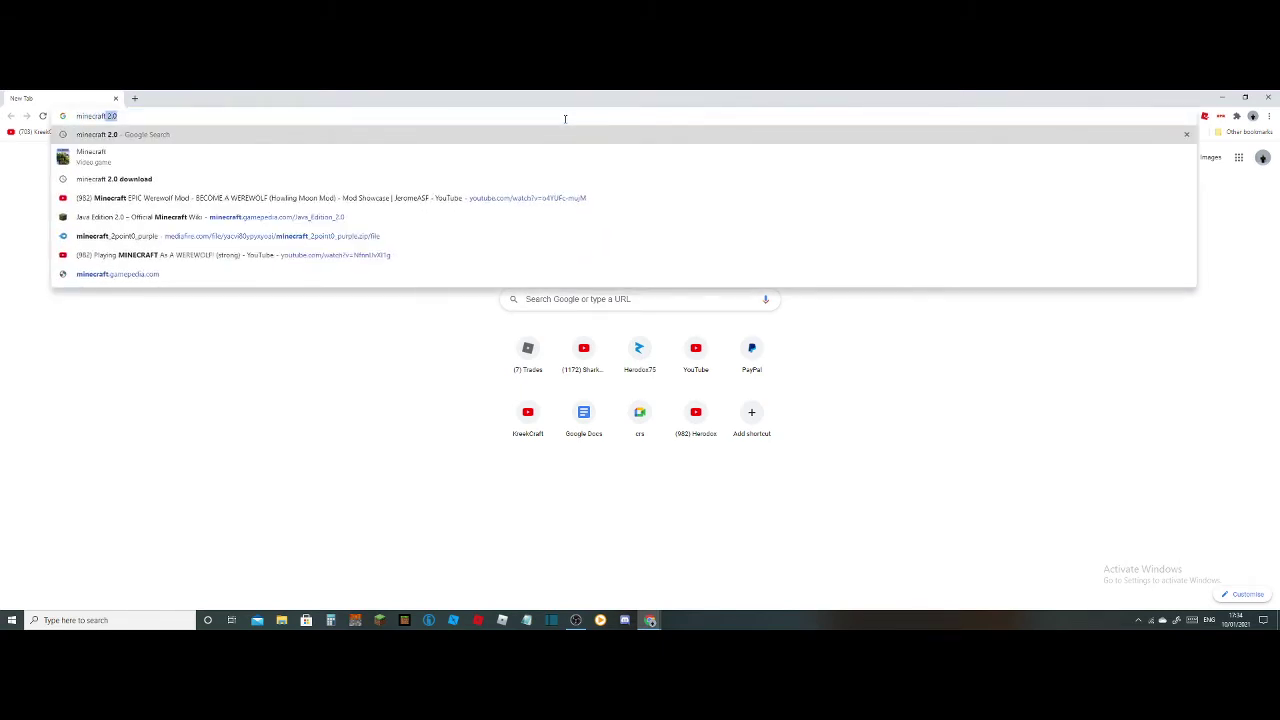
pyautogui.write('2.0')
# Run the search, open the Java Edition 2.0 Minecraft Wiki article and scroll through it
pyautogui.press('Return')
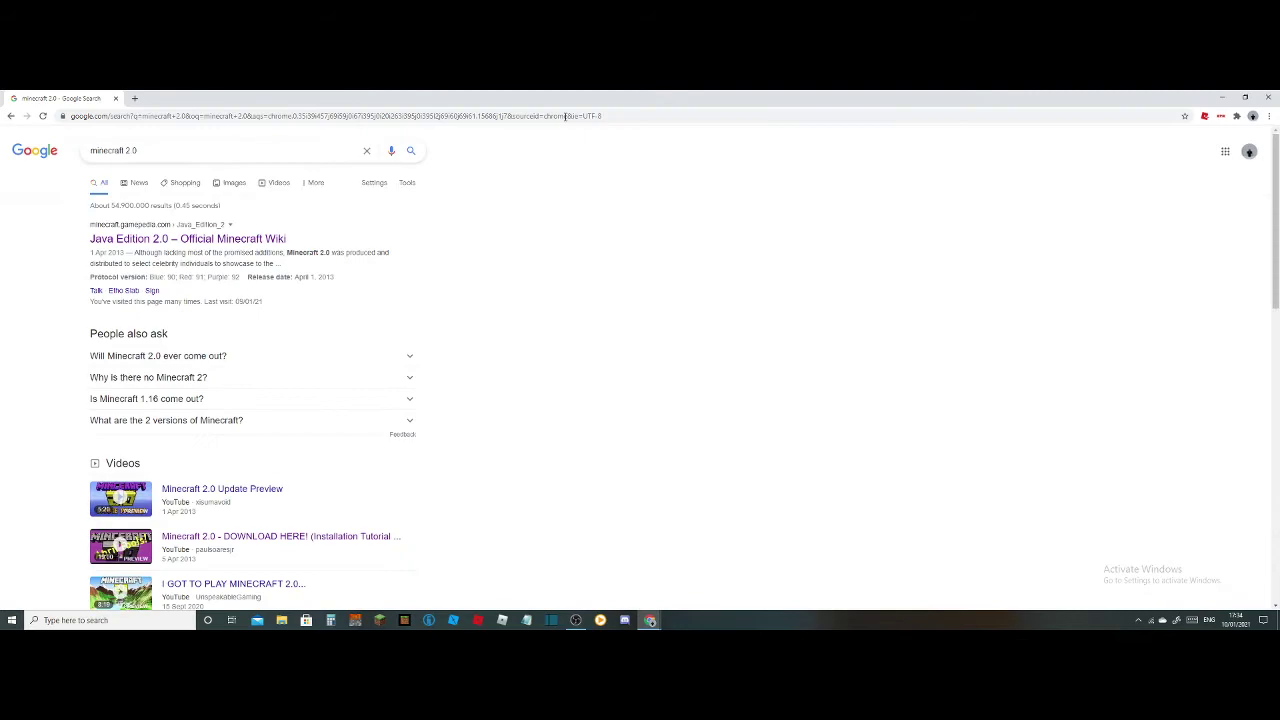
pyautogui.click(170, 239)
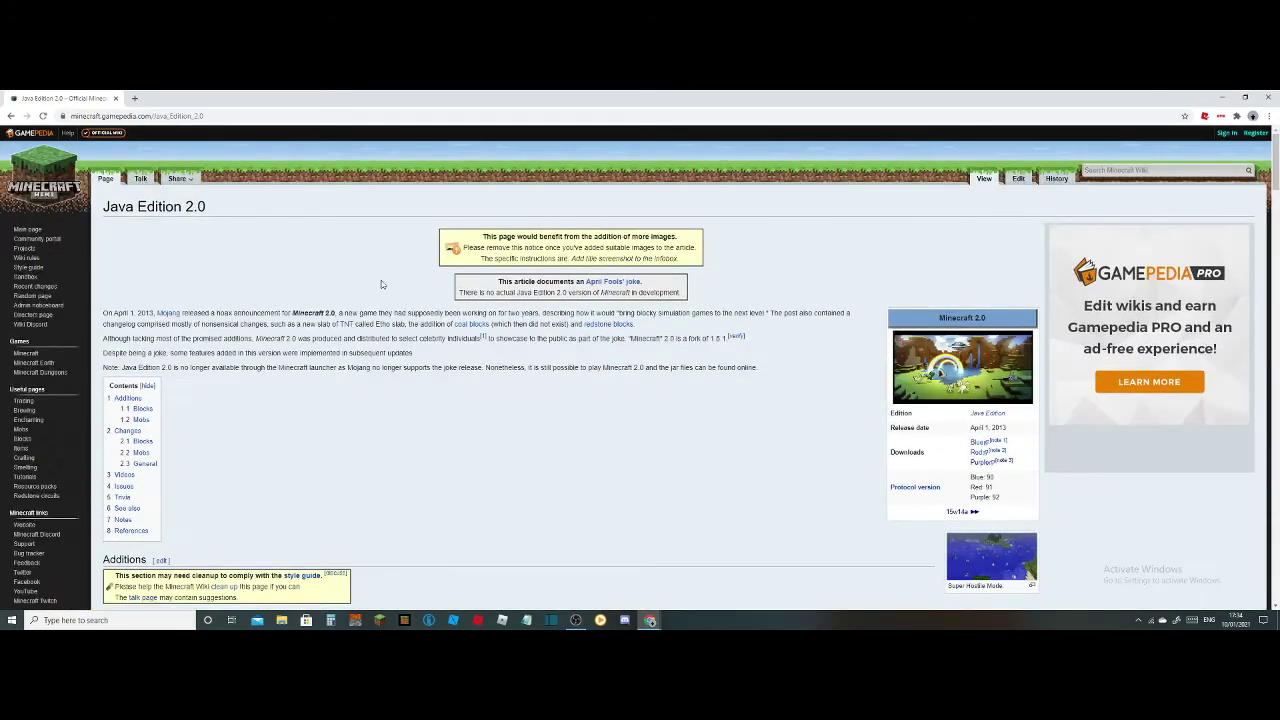
pyautogui.scroll(-3, 985, 400)
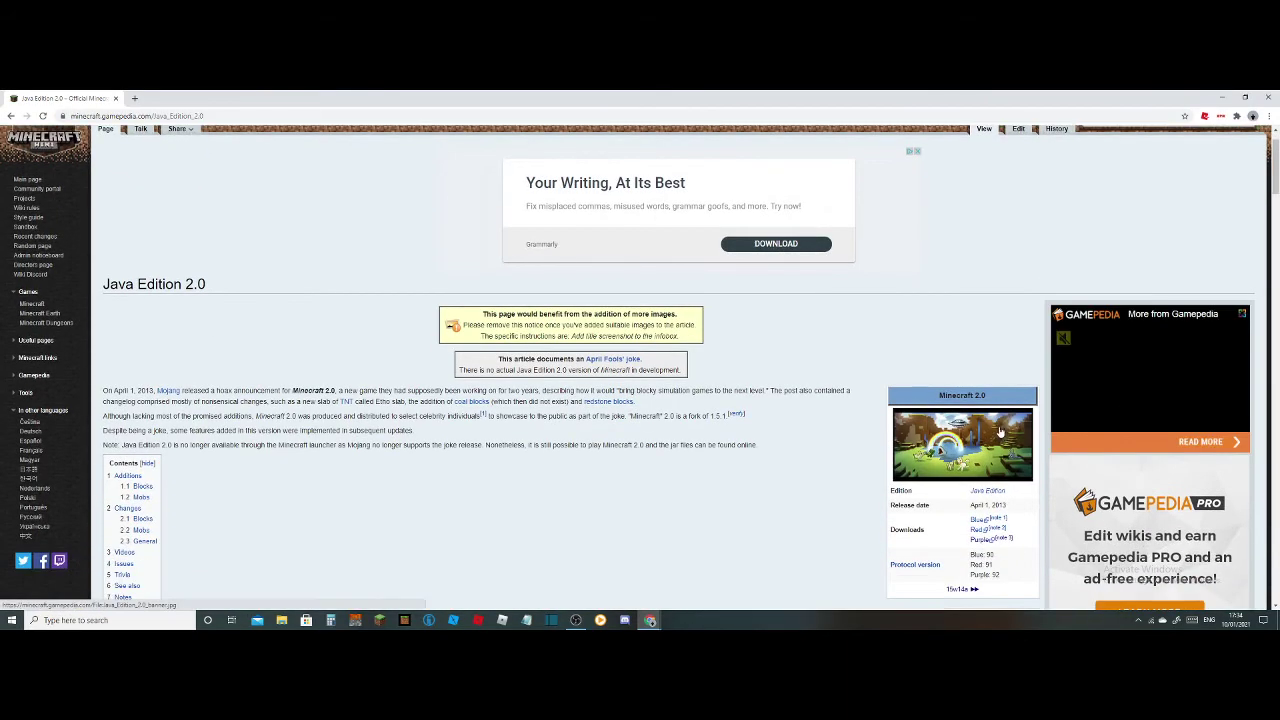
pyautogui.scroll(-1, 931, 425)
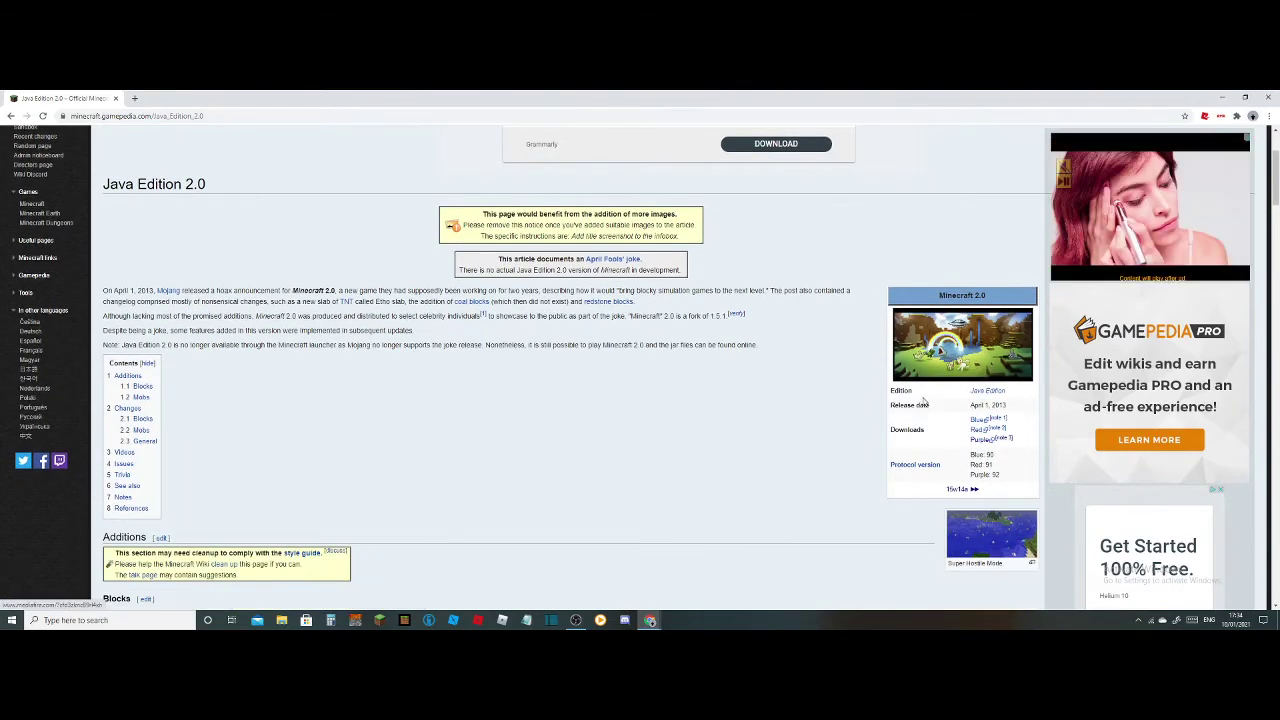
pyautogui.scroll(-1, 931, 425)
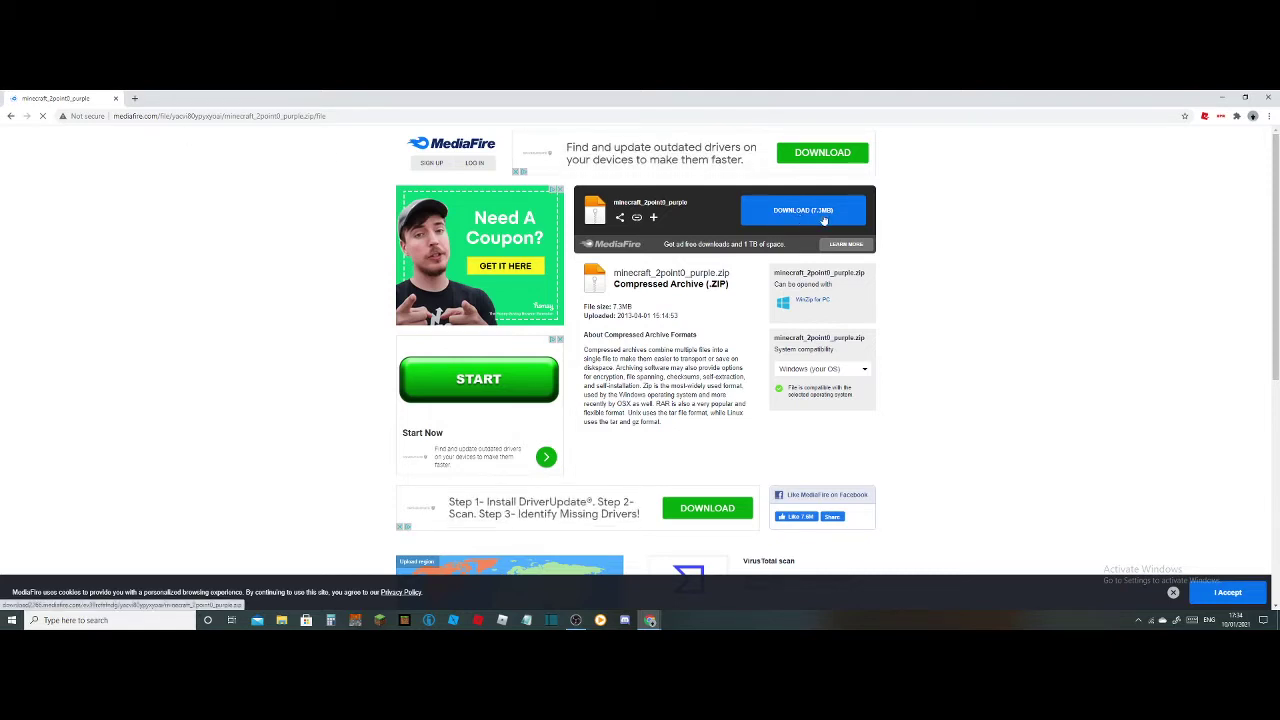
# Open the downloaded minecraft_2point0_purple zip from Downloads with Windows Explorer
pyautogui.click(650, 620)
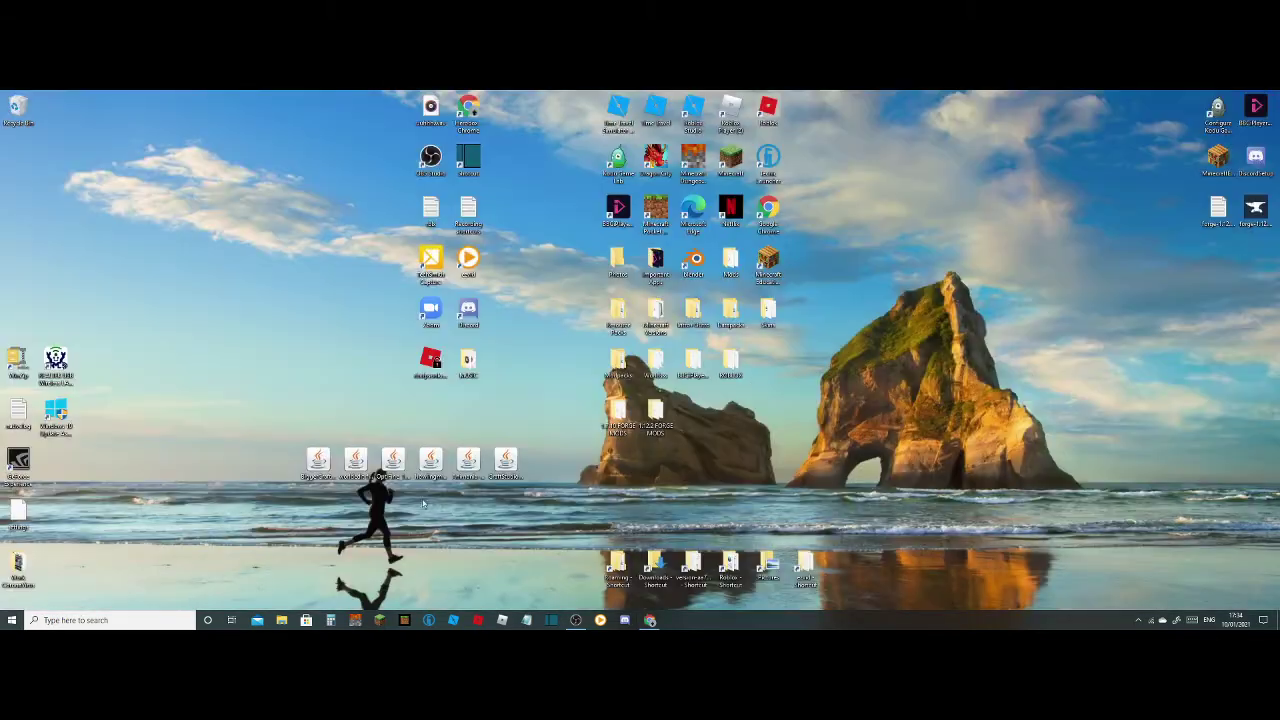
pyautogui.click(284, 622)
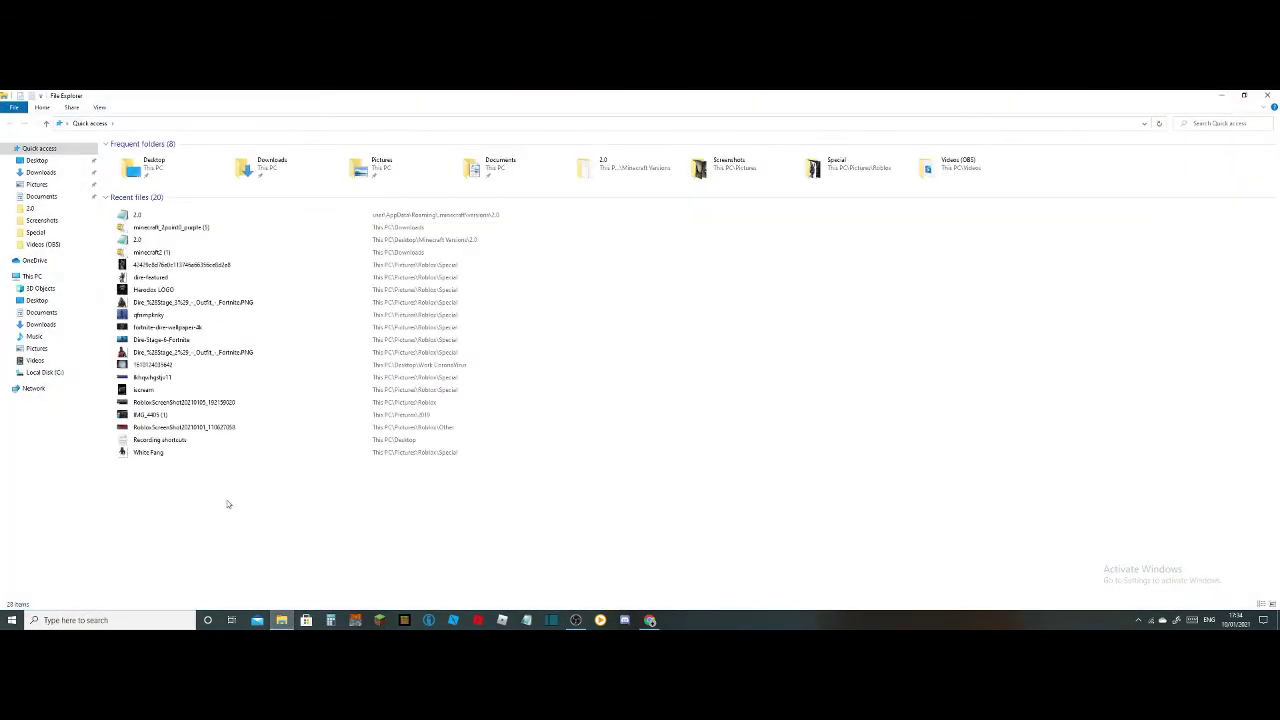
pyautogui.click(50, 172)
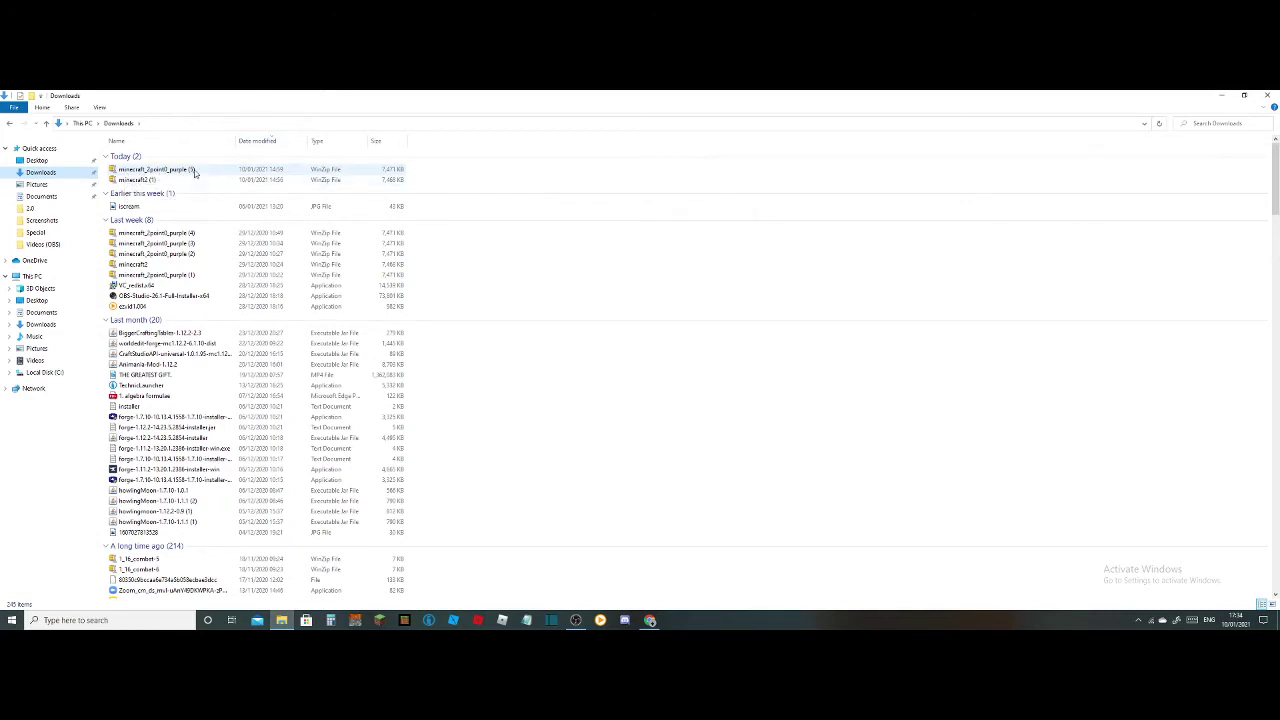
pyautogui.click(195, 174)
pyautogui.rightClick(195, 173)
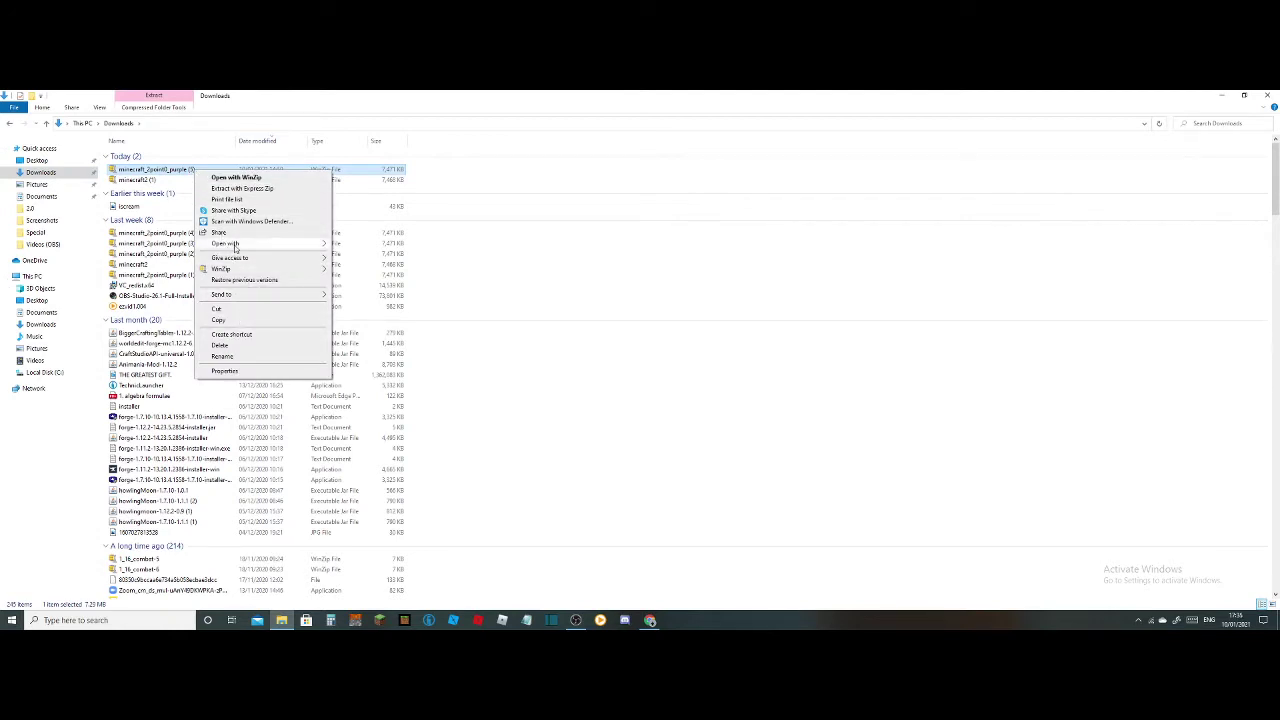
pyautogui.moveTo(236, 247)
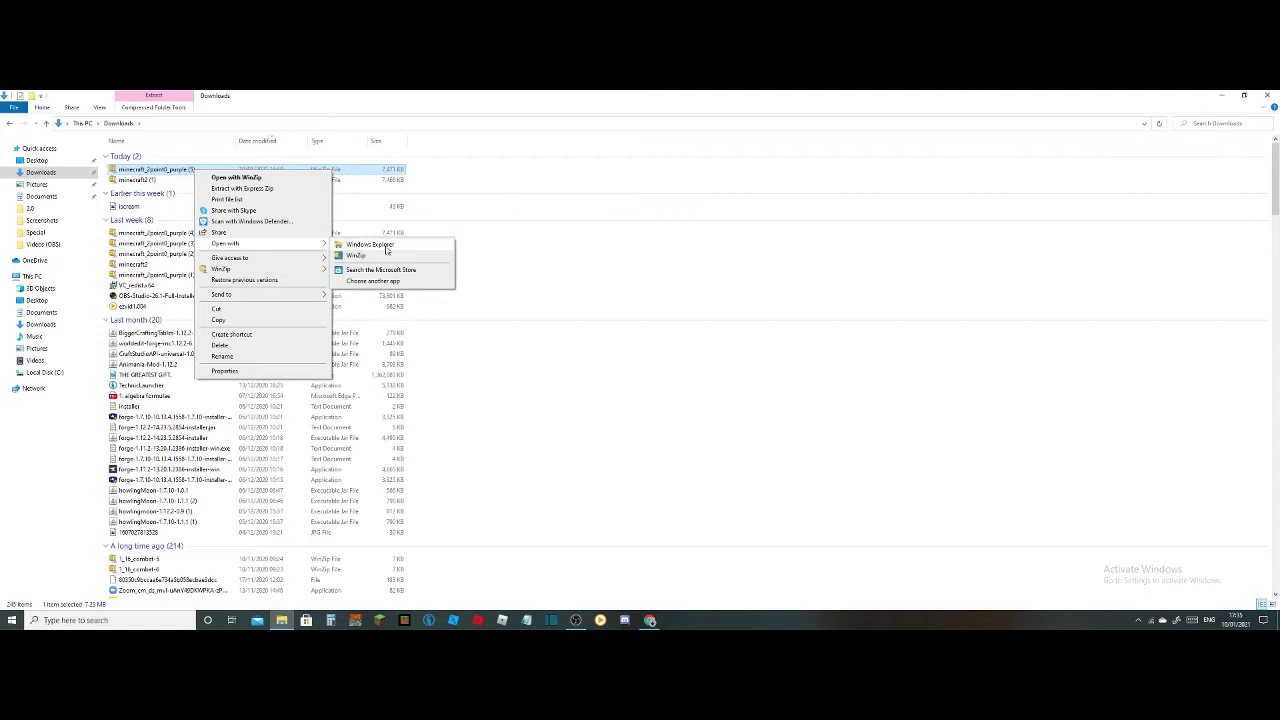
pyautogui.click(386, 250)
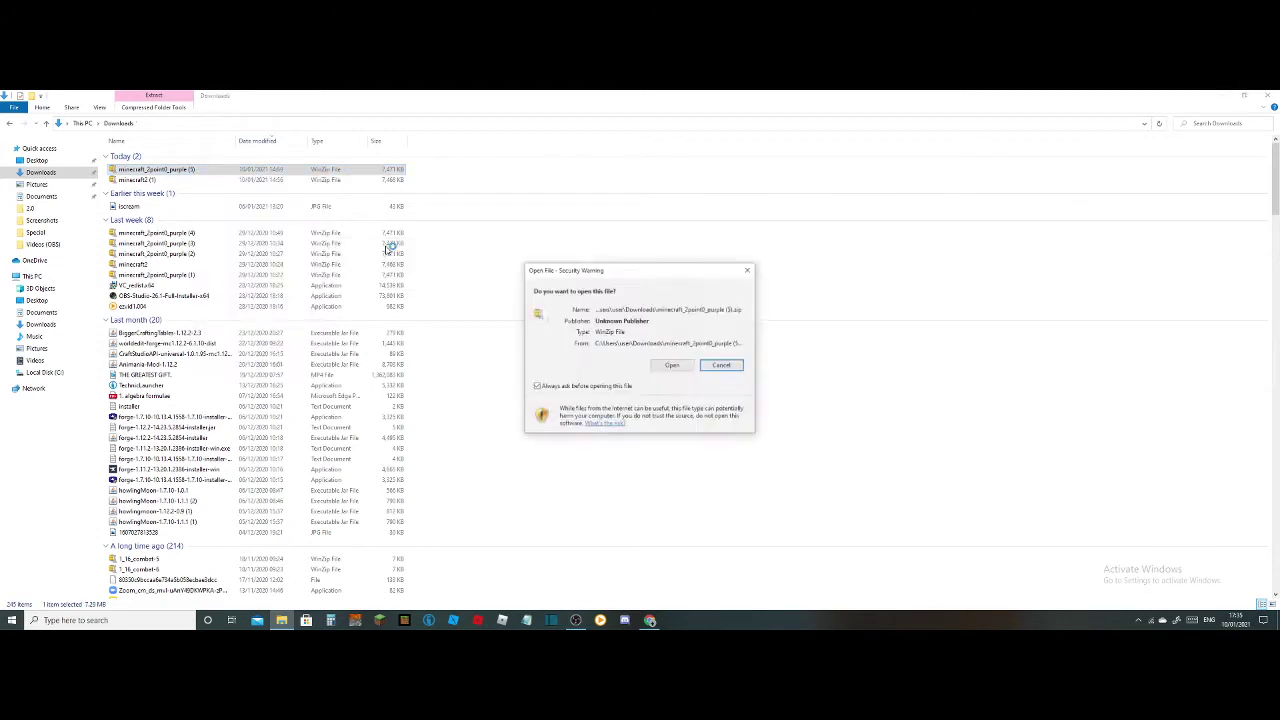
pyautogui.click(671, 366)
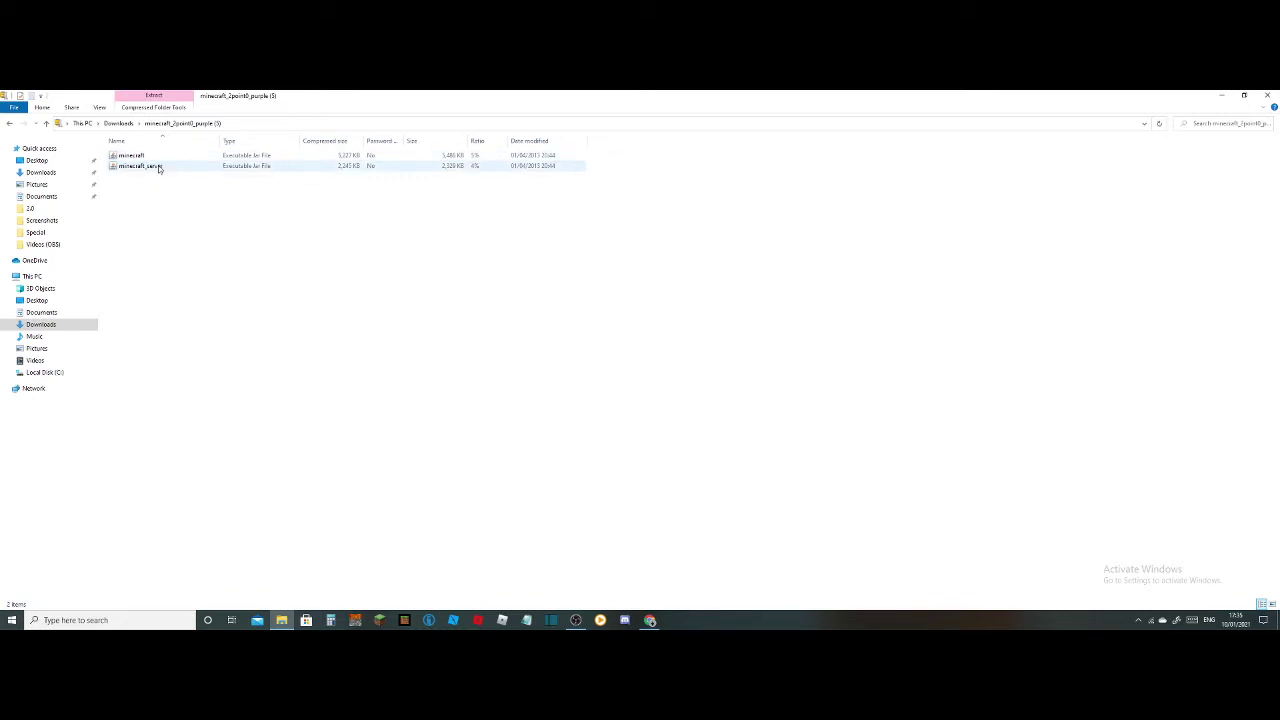
# Copy the minecraft file from inside the zip
pyautogui.rightClick(161, 160)
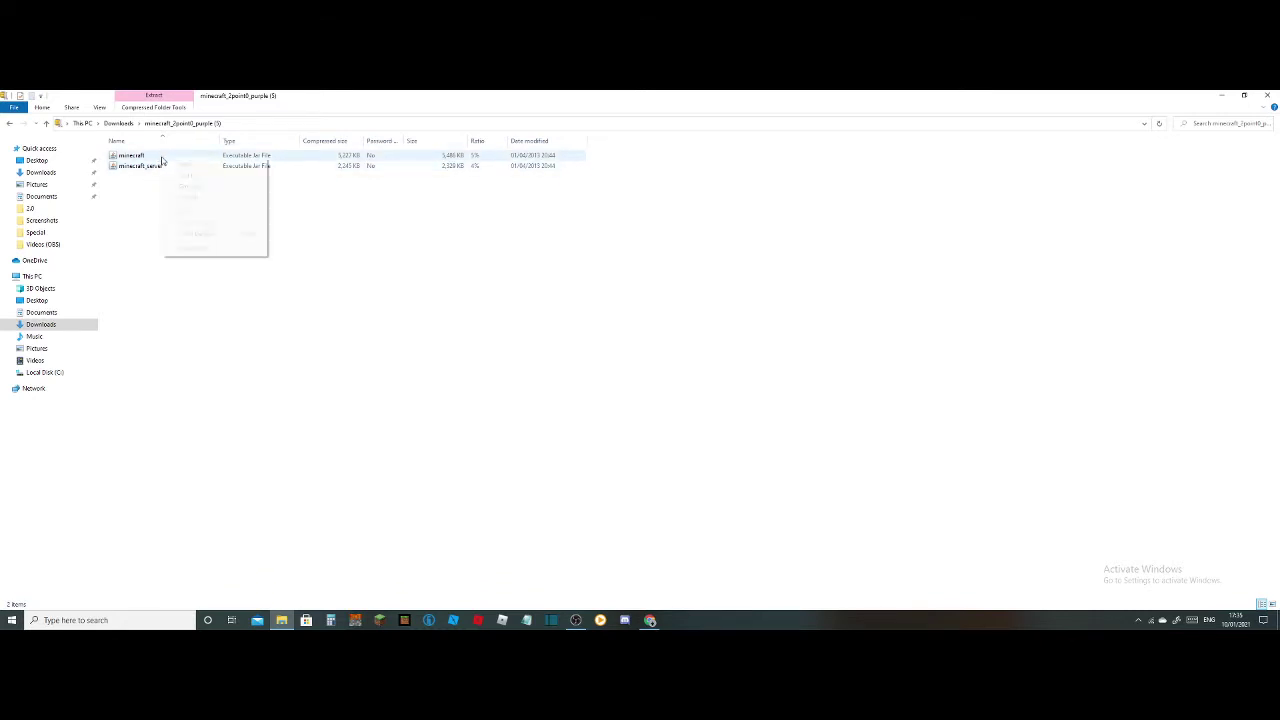
pyautogui.click(163, 160)
pyautogui.rightClick(163, 160)
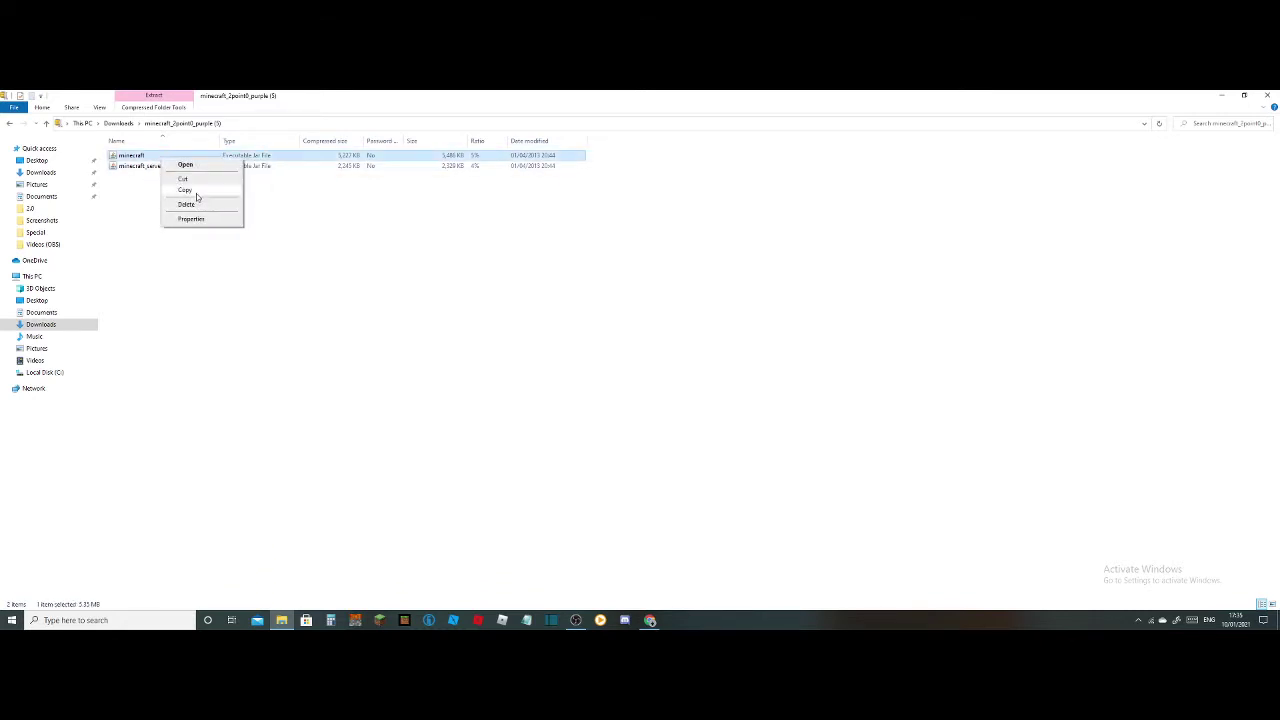
pyautogui.click(185, 190)
# Go to %appdata% and open the .minecraft versions folder
pyautogui.click(271, 626)
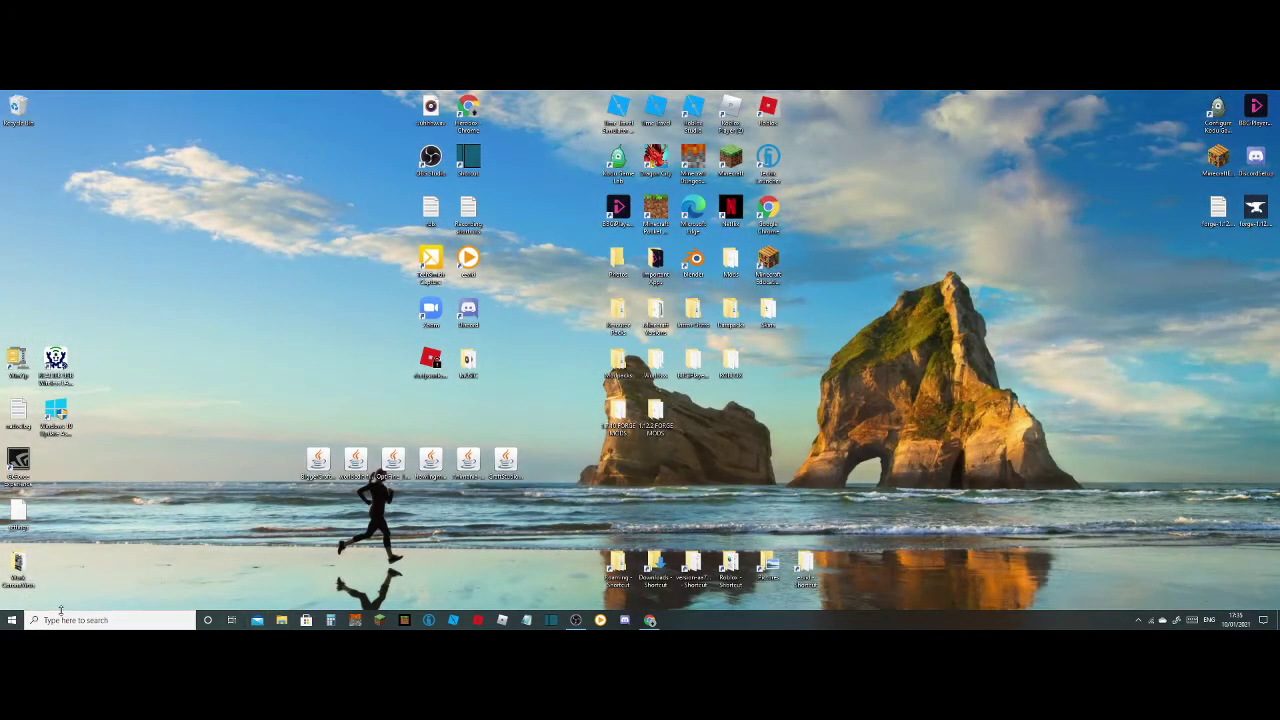
pyautogui.click(124, 628)
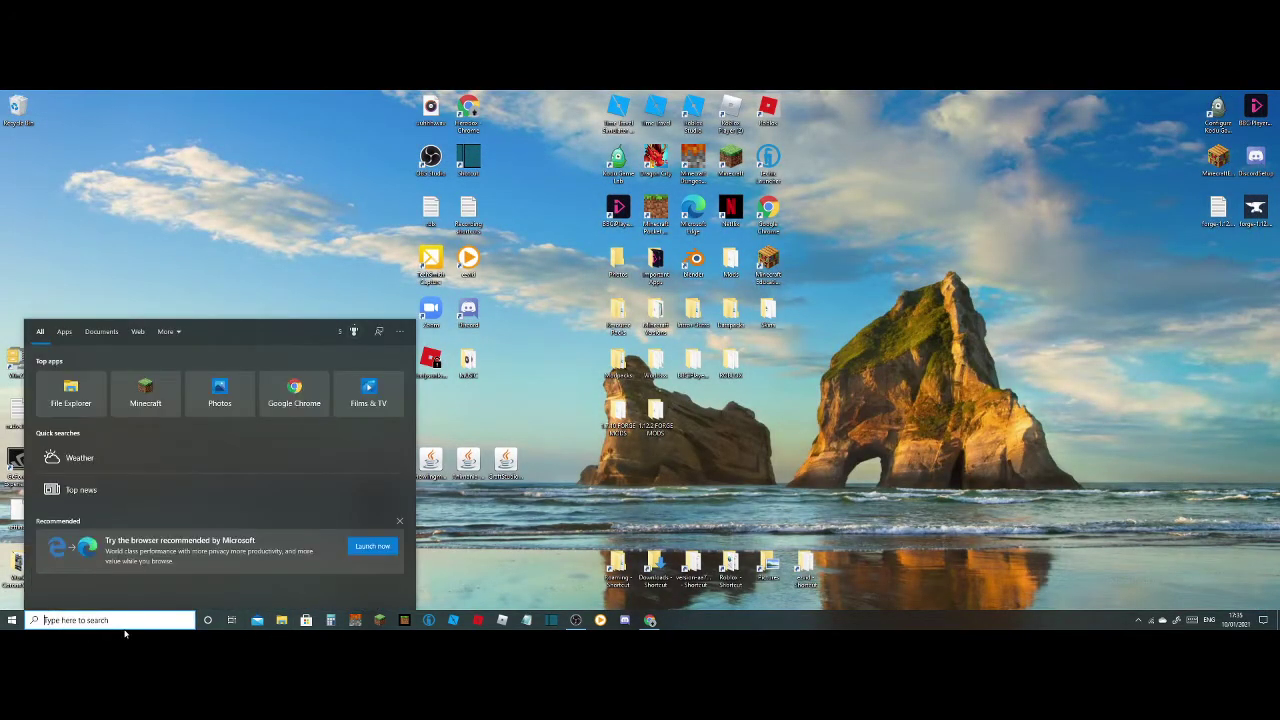
pyautogui.write('%')
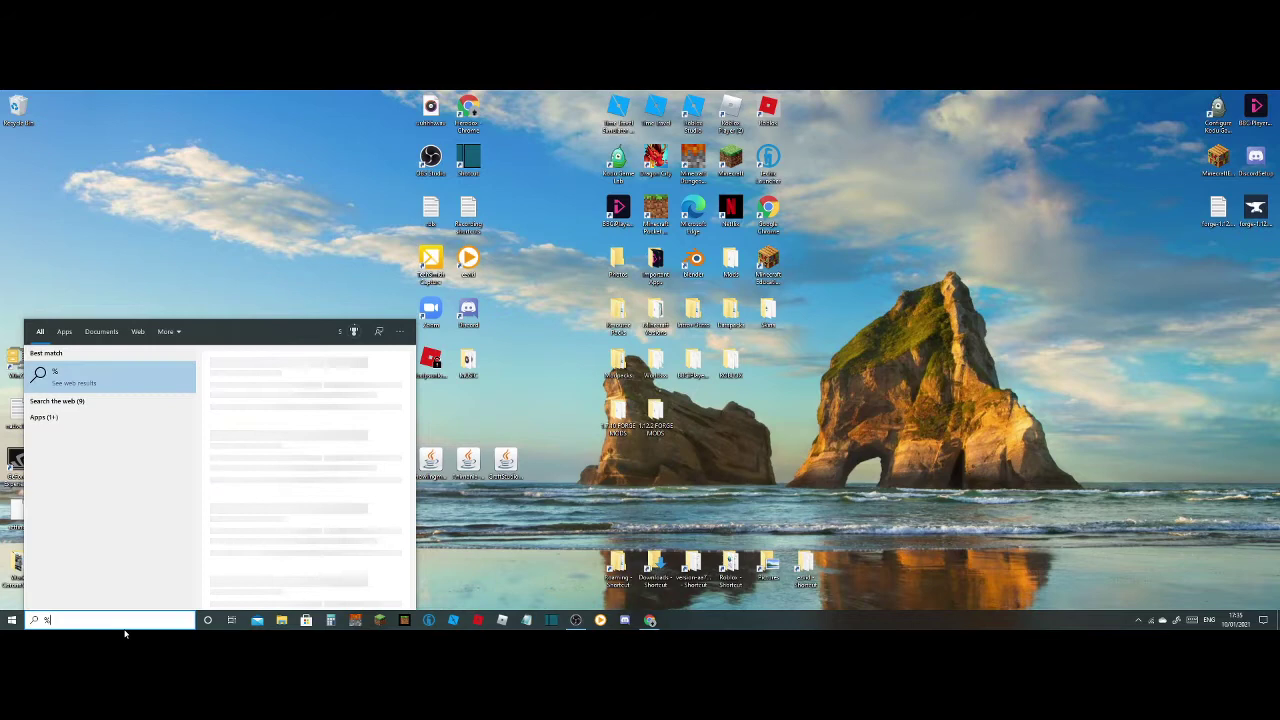
pyautogui.write('appda')
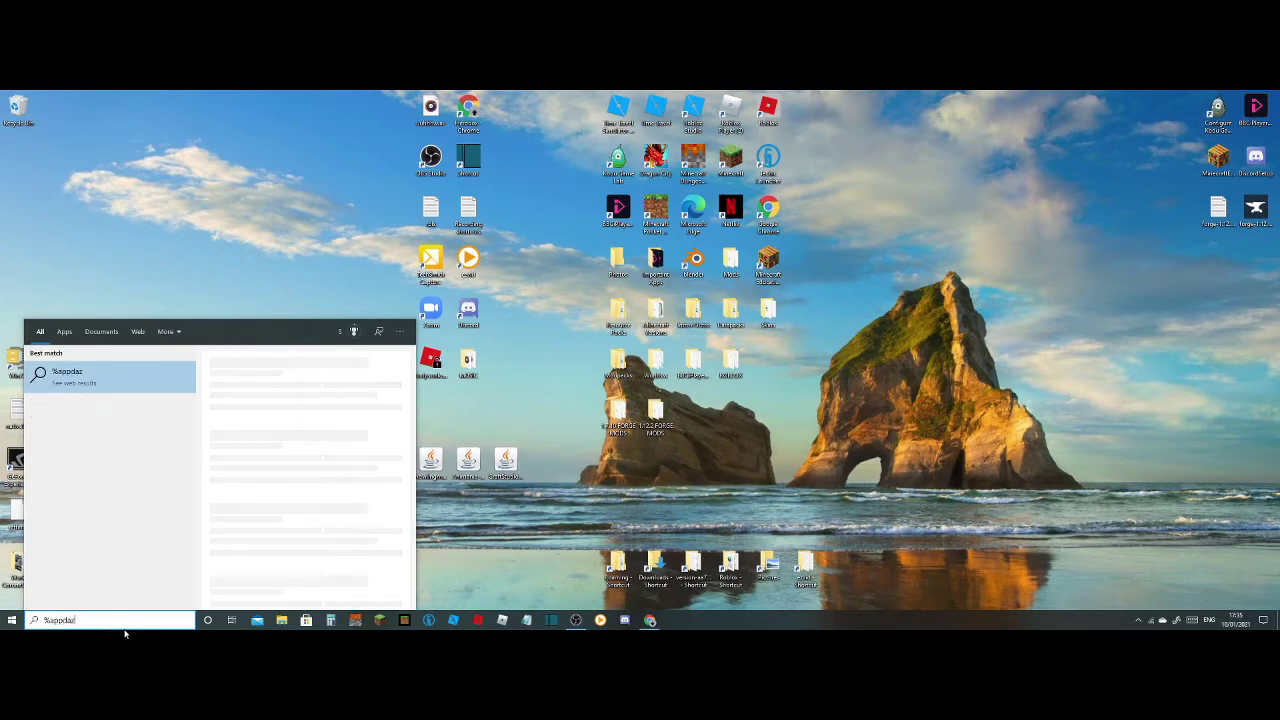
pyautogui.write('ta%')
pyautogui.press('Return')
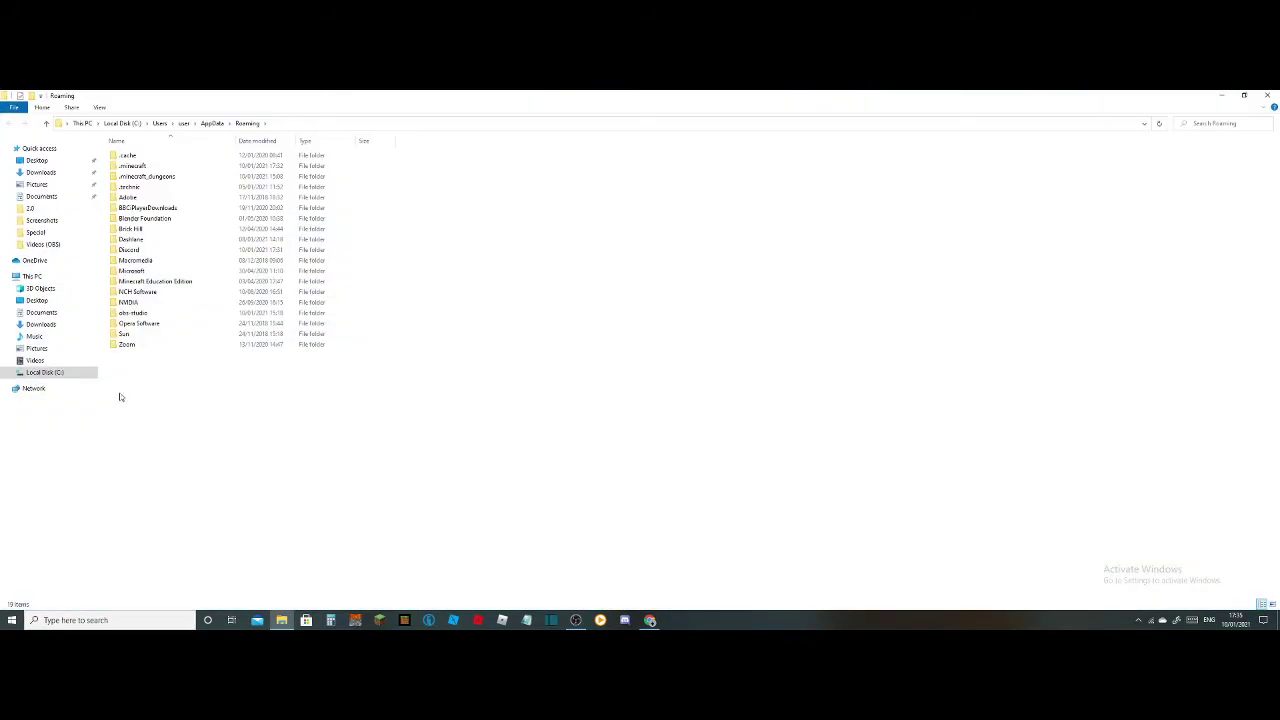
pyautogui.doubleClick(155, 164)
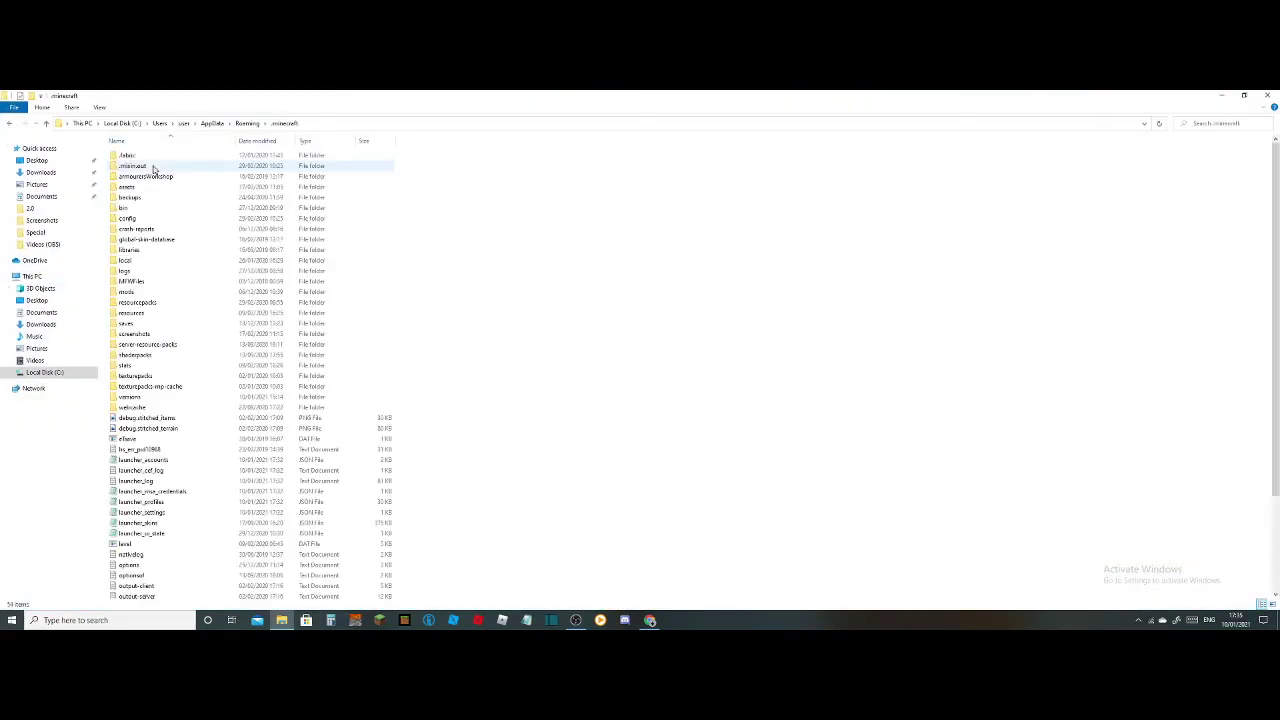
pyautogui.doubleClick(145, 396)
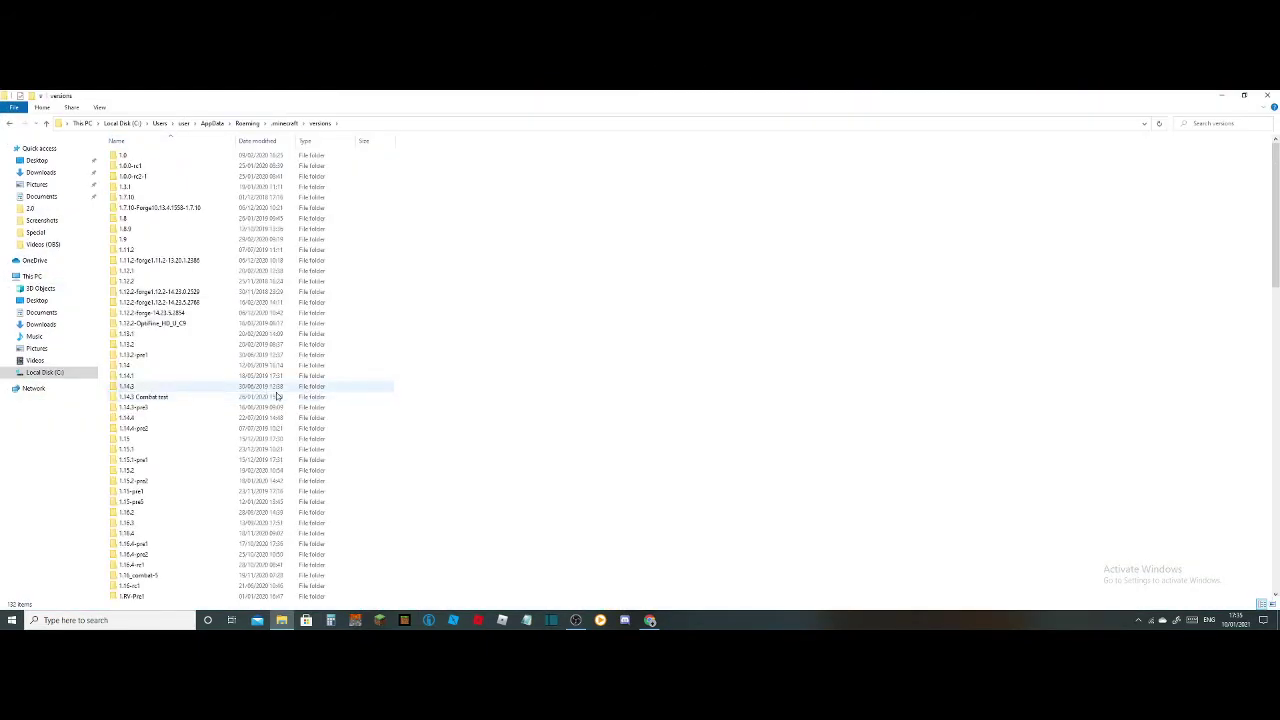
# Delete the old 2.0 folder and create a new folder in versions
pyautogui.scroll(-3, 486, 314)
pyautogui.scroll(-1, 486, 314)
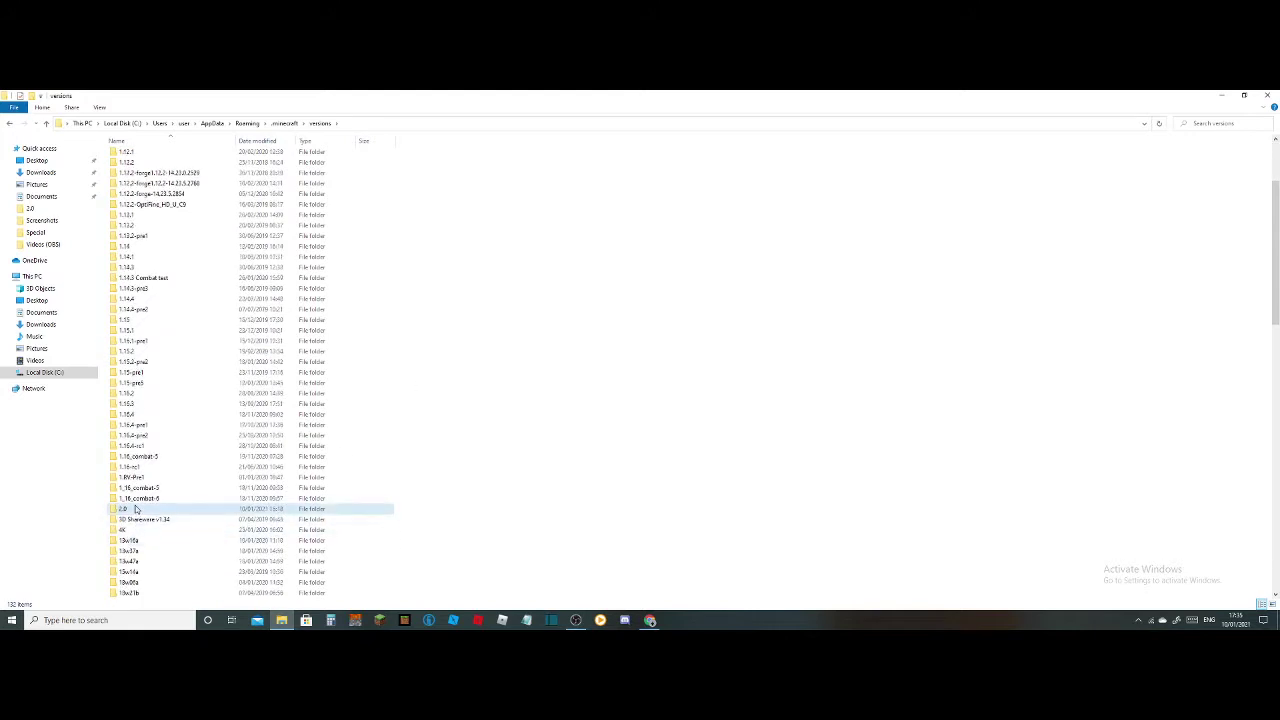
pyautogui.rightClick(138, 511)
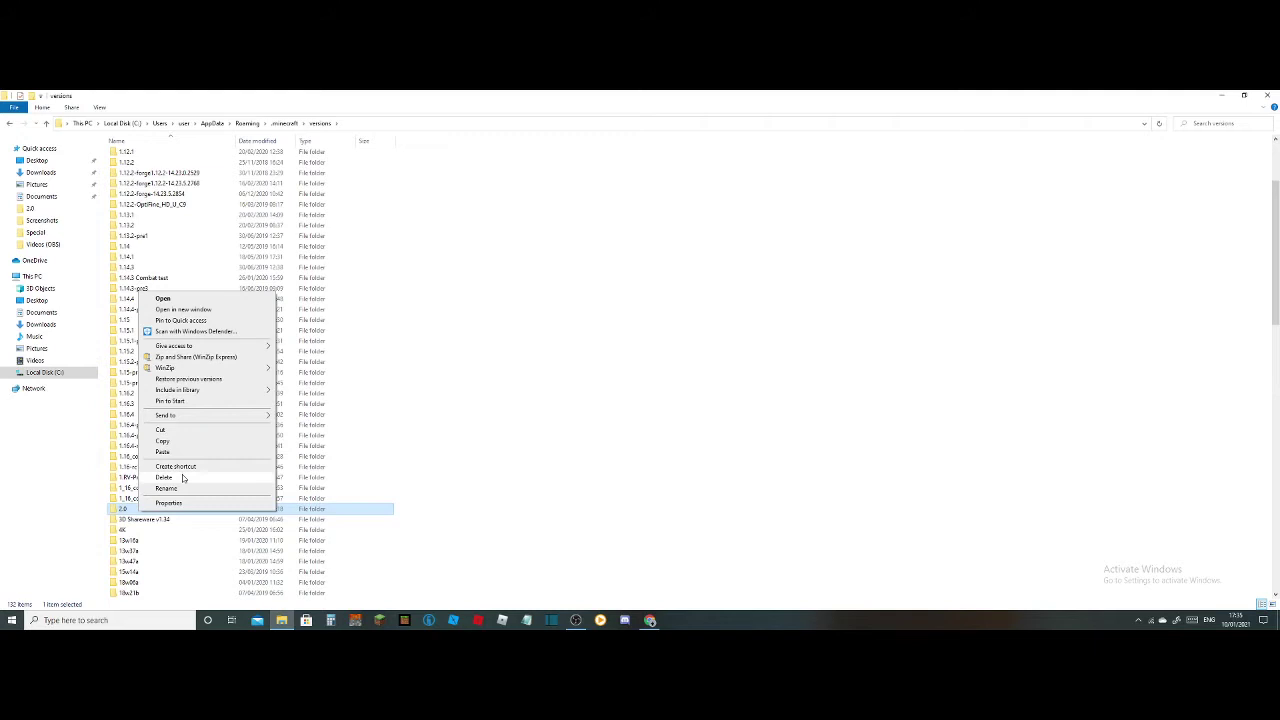
pyautogui.click(181, 480)
pyautogui.rightClick(481, 467)
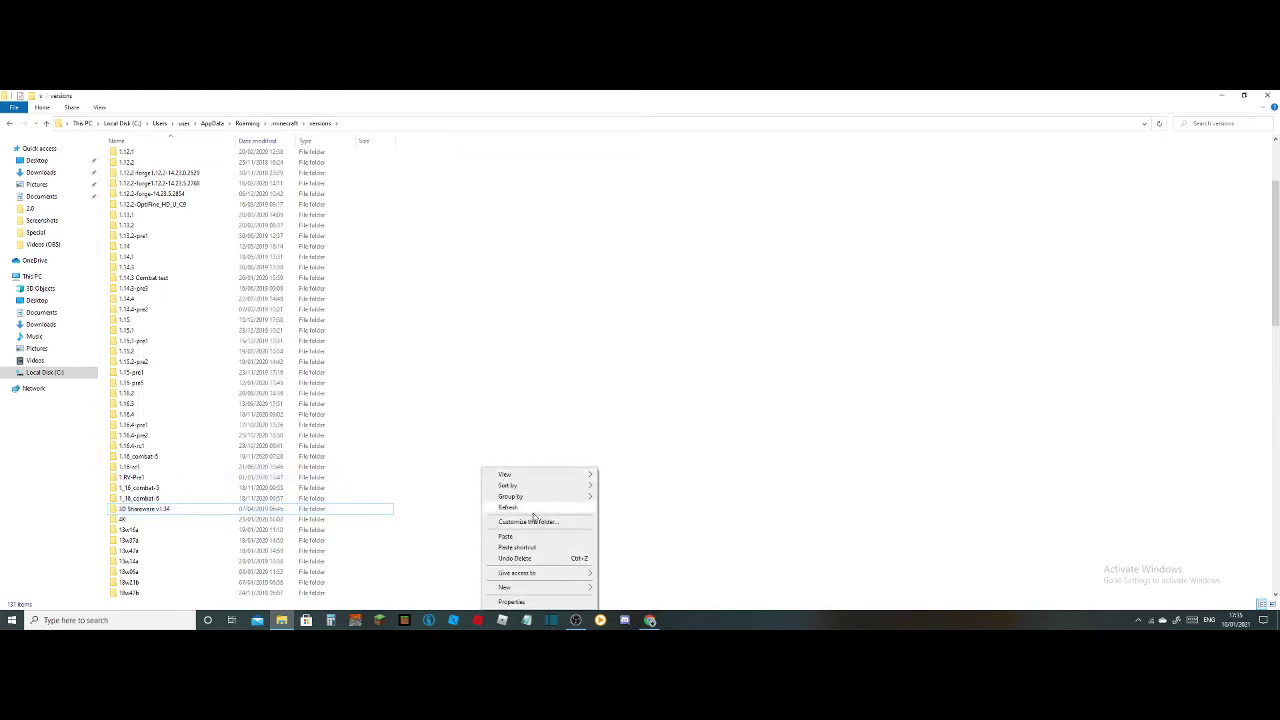
pyautogui.moveTo(546, 591)
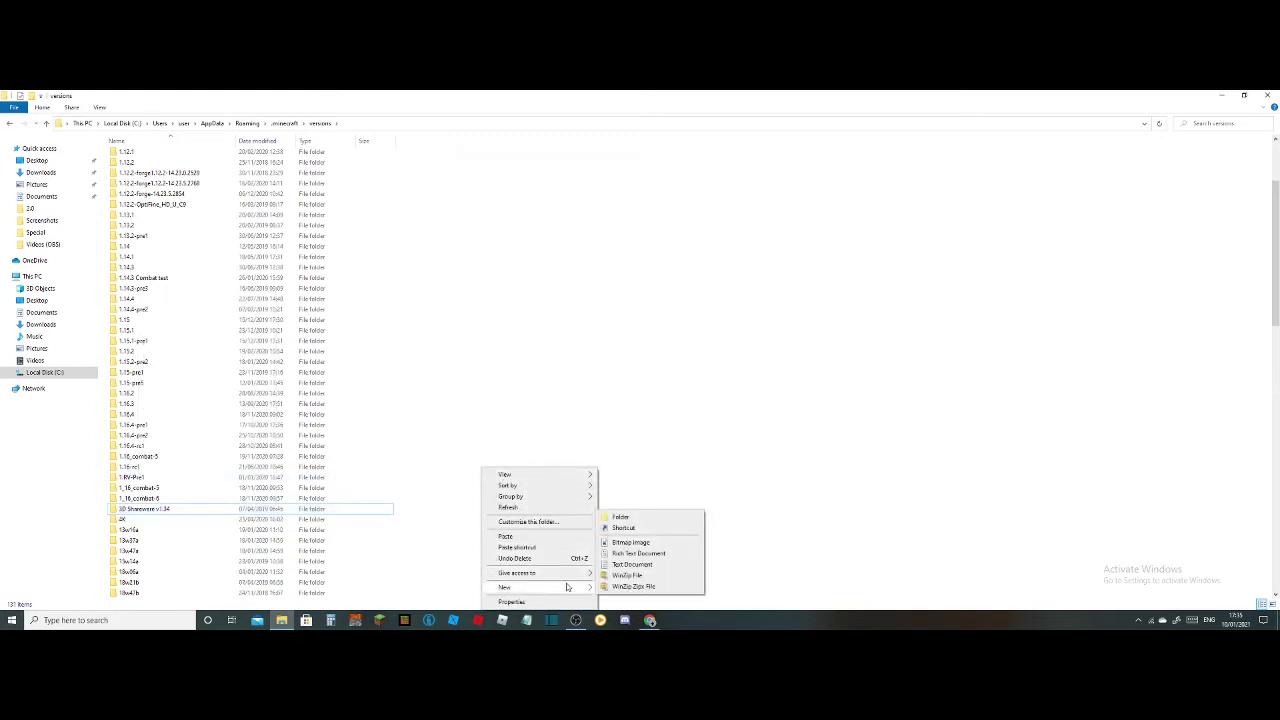
pyautogui.click(645, 522)
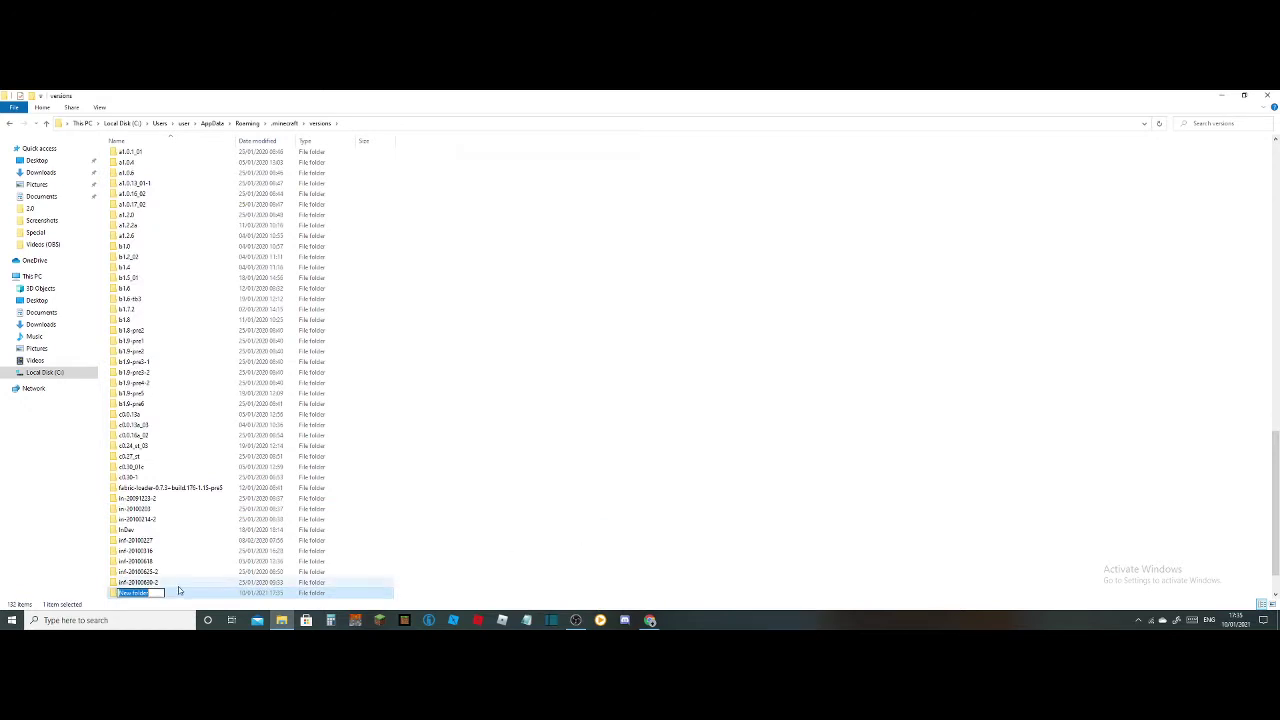
# Name the new folder 2.0, open it and paste the minecraft jar inside
pyautogui.press('Return')
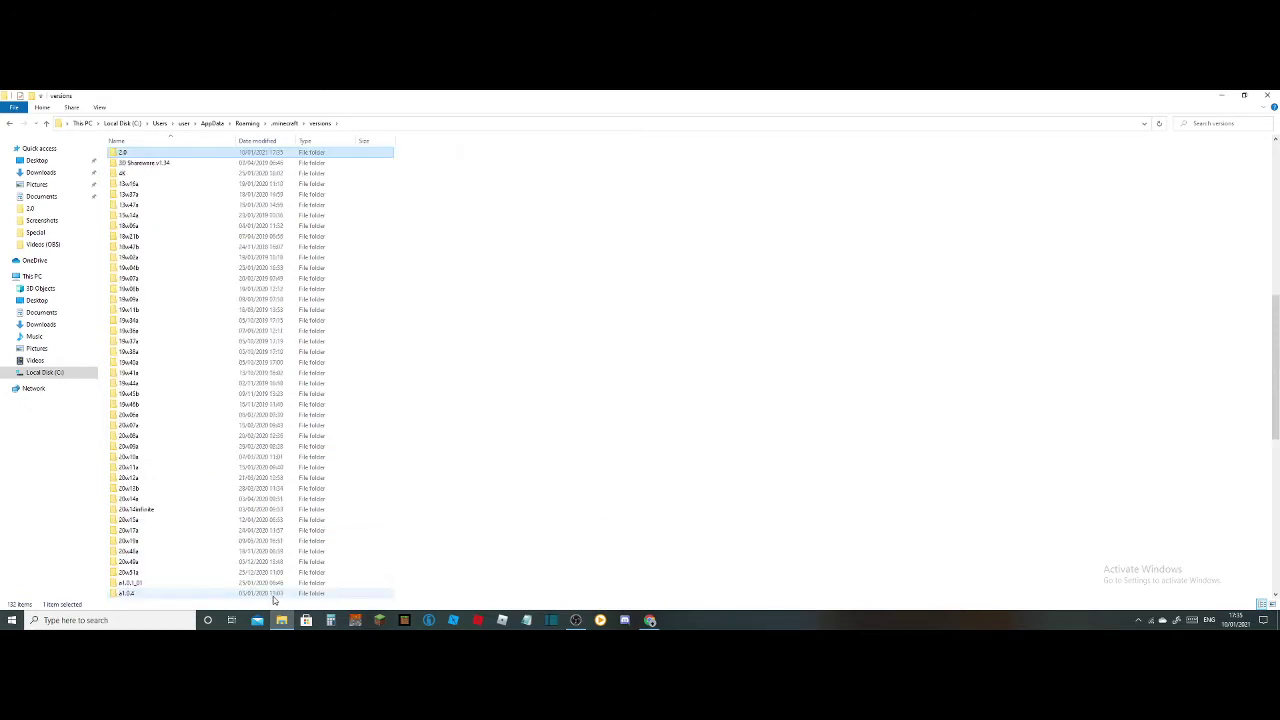
pyautogui.doubleClick(193, 152)
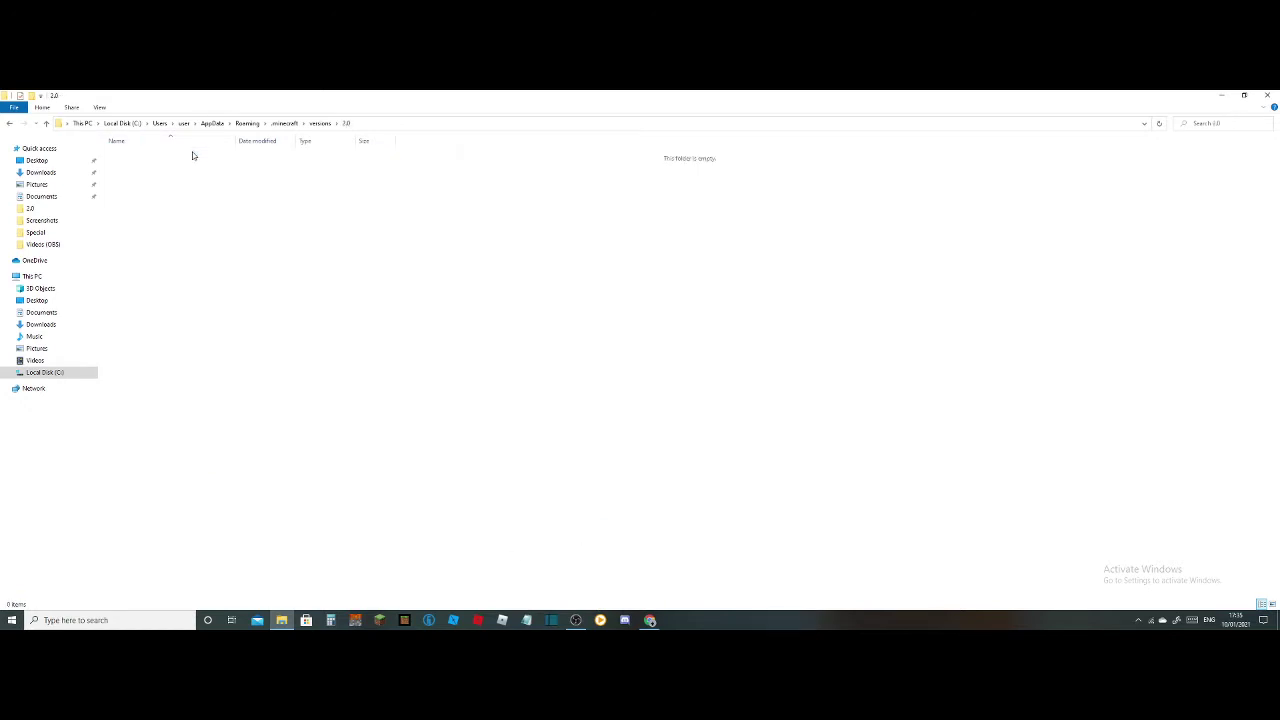
pyautogui.hotkey('ctrl', 'v')
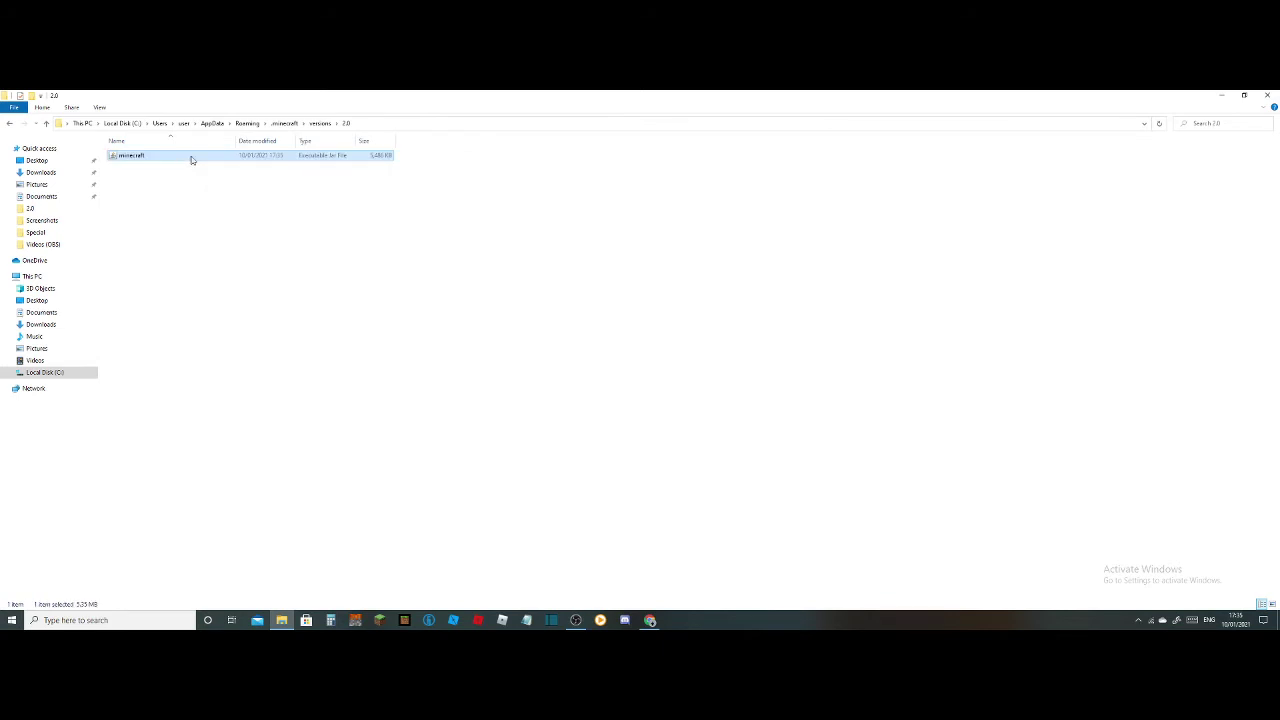
pyautogui.rightClick(122, 156)
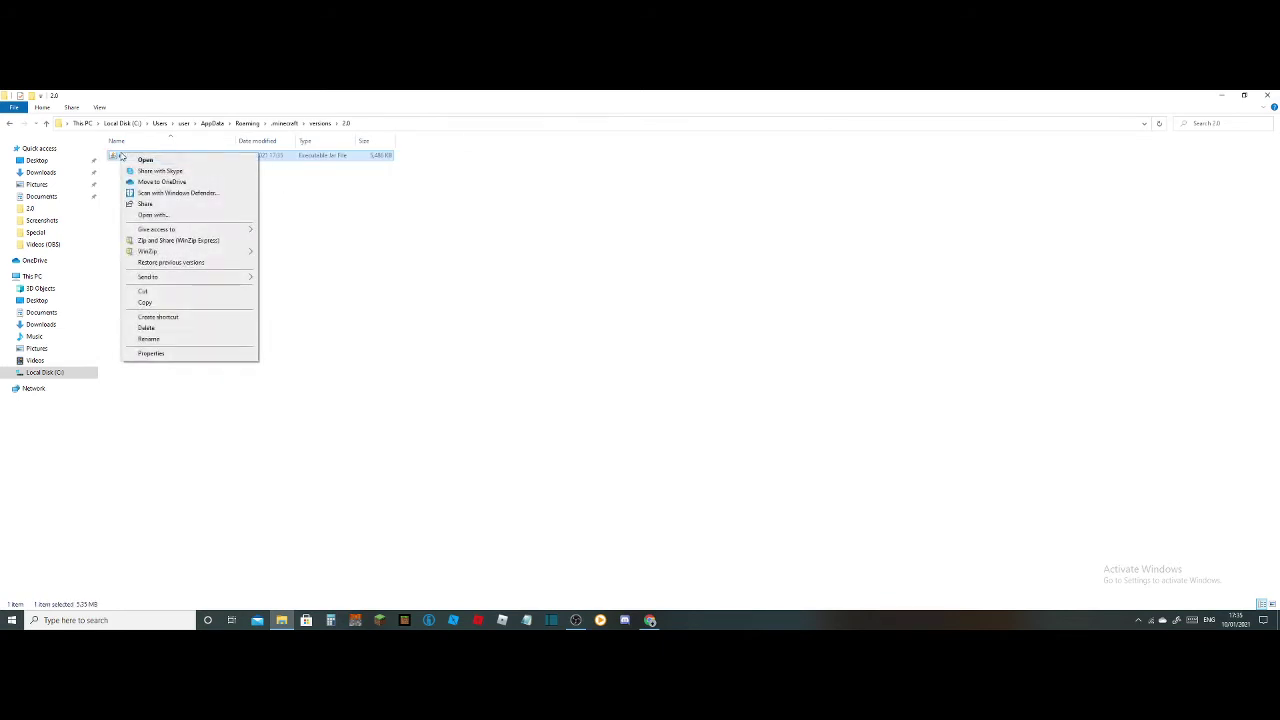
pyautogui.click(153, 328)
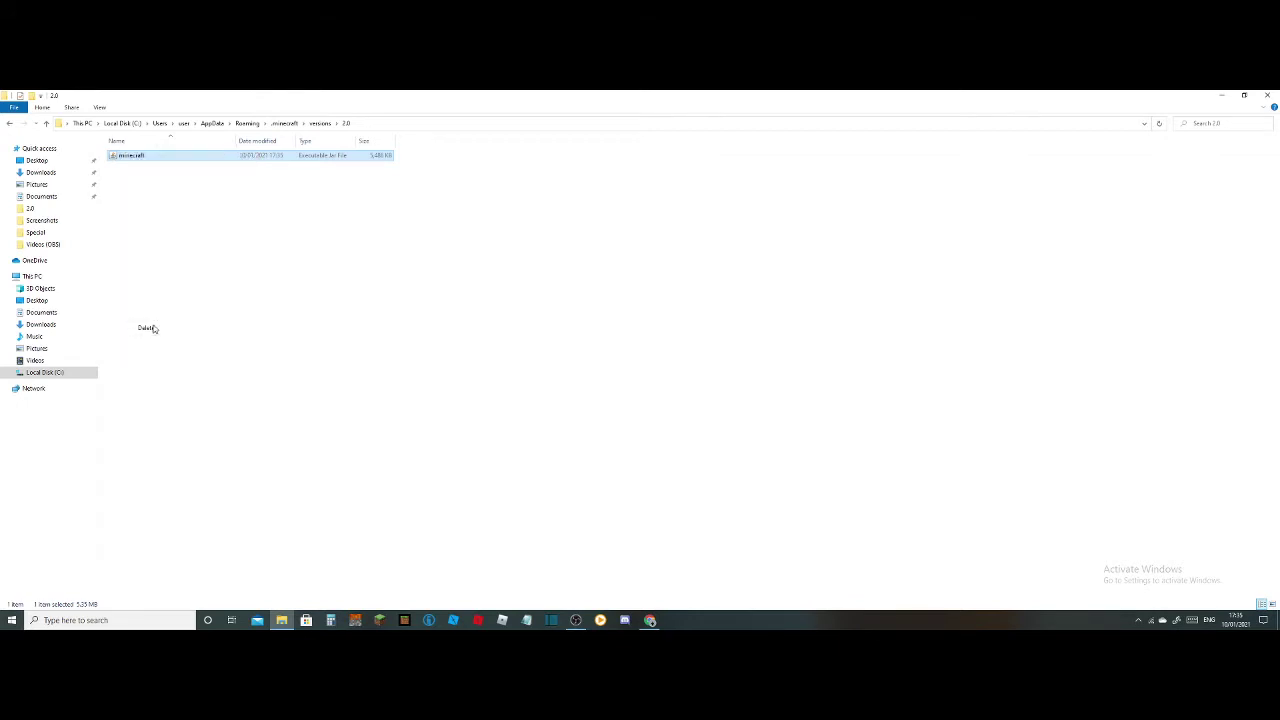
pyautogui.rightClick(275, 189)
pyautogui.click(322, 257)
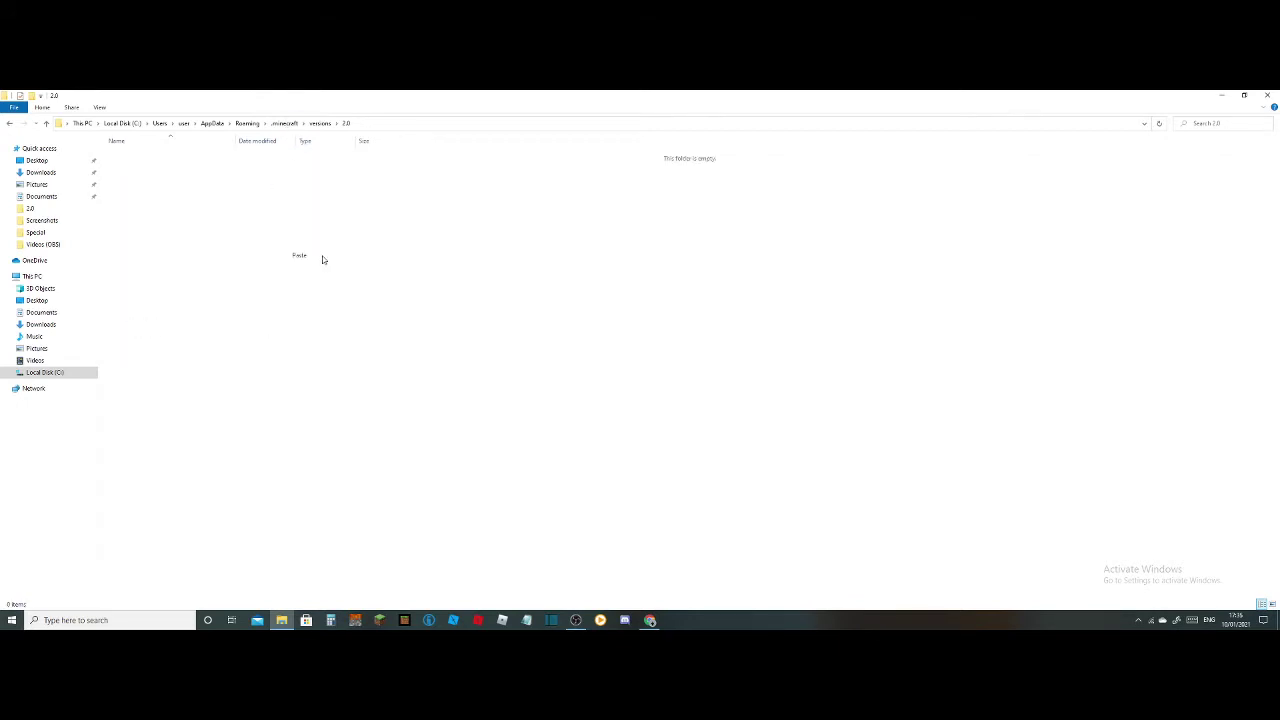
# Rename the pasted minecraft jar to 2.0
pyautogui.rightClick(201, 157)
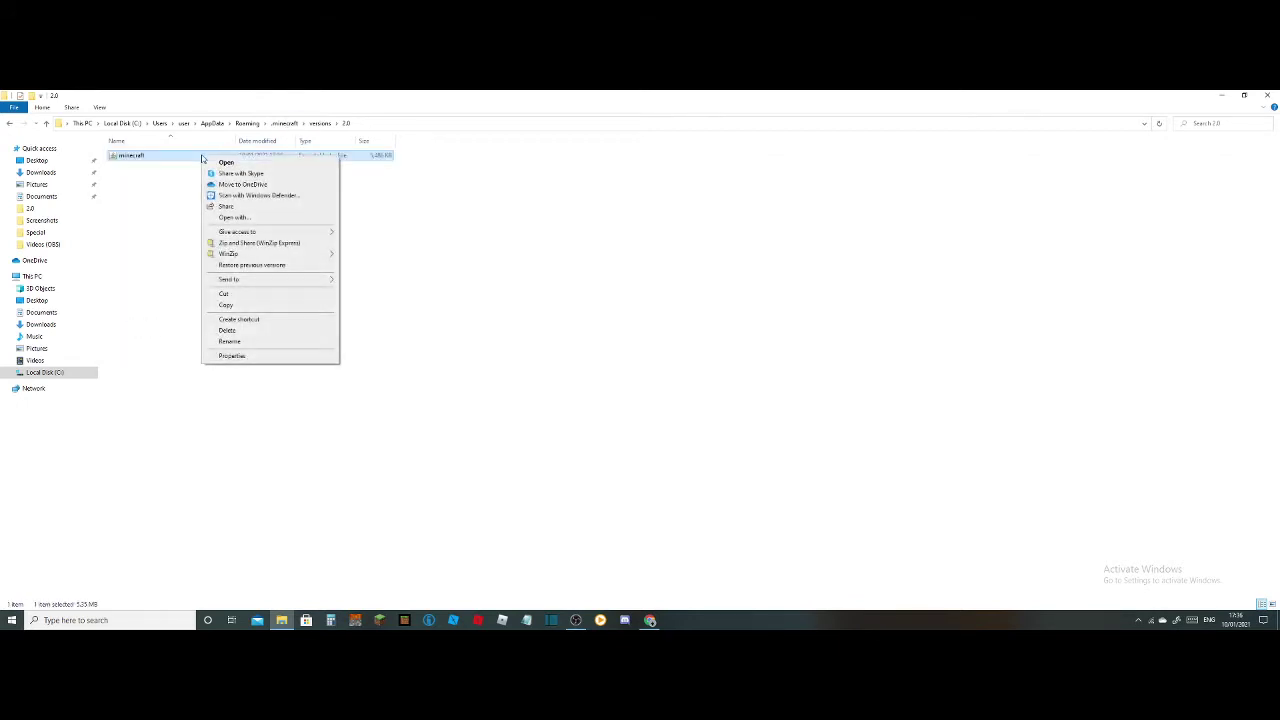
pyautogui.click(229, 341)
pyautogui.write('2')
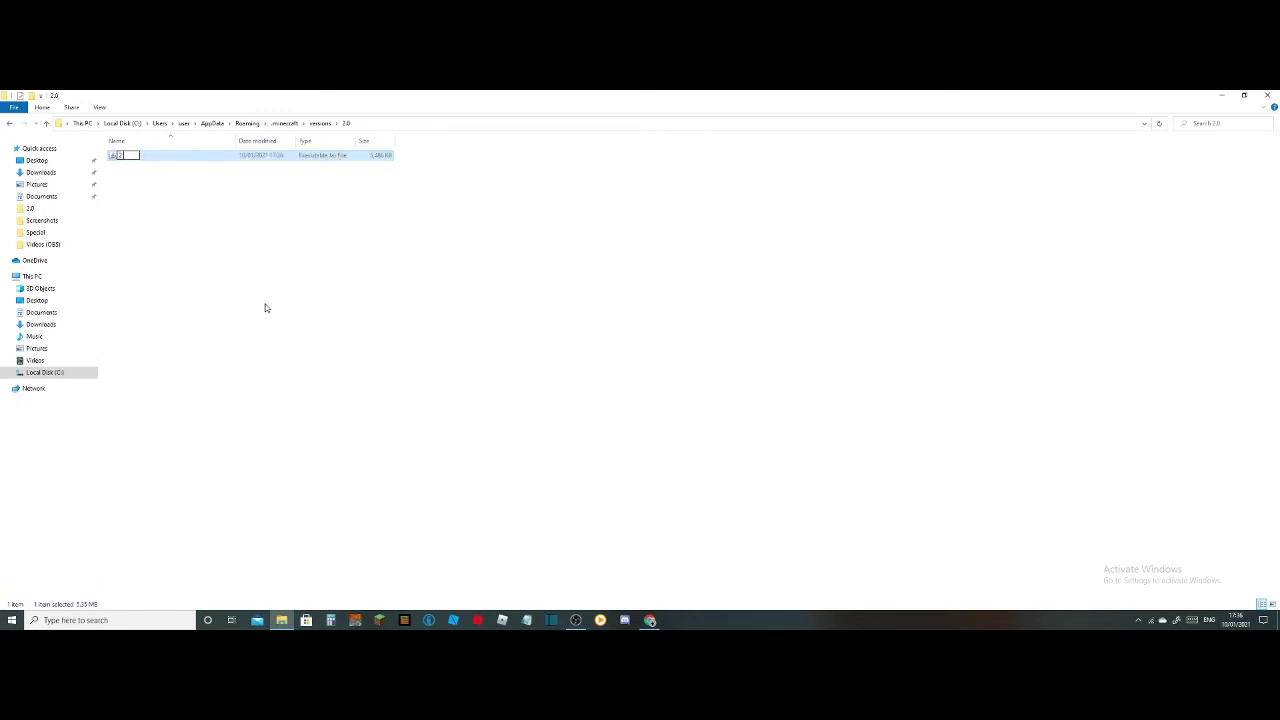
pyautogui.write('.0')
pyautogui.press('Return')
pyautogui.click(187, 184)
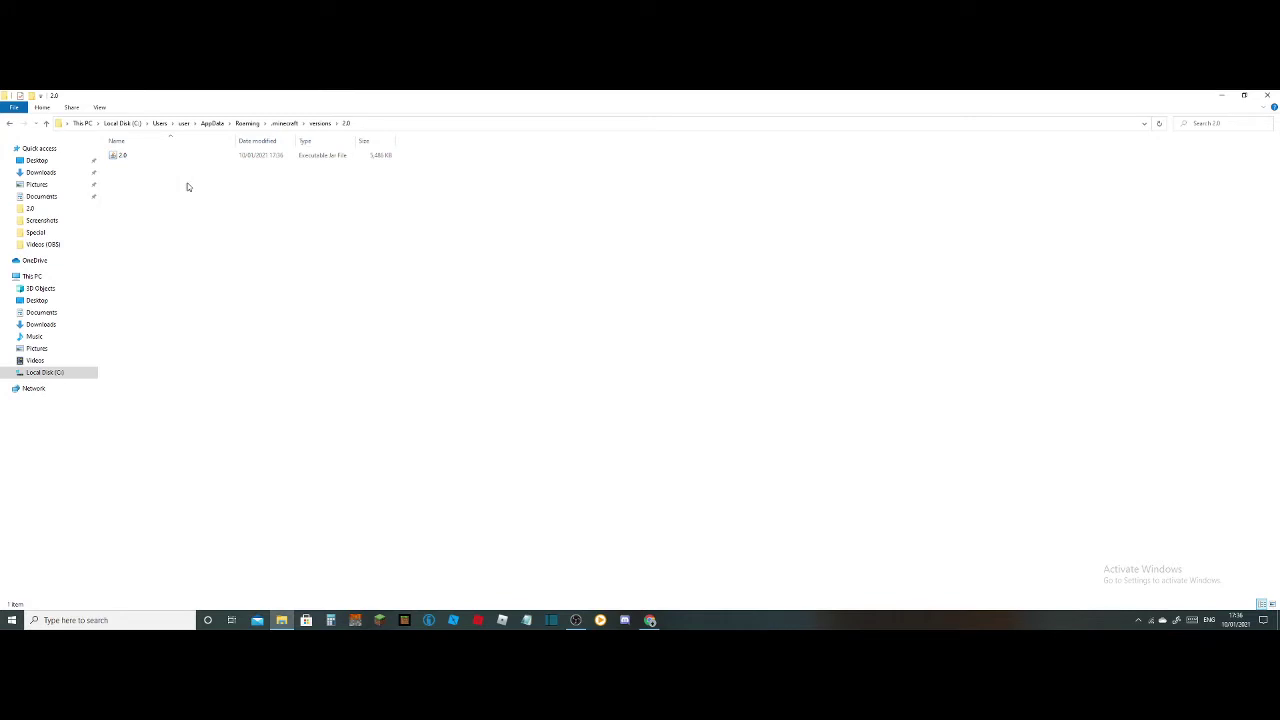
pyautogui.rightClick(187, 186)
# Add a new empty text document named 2.0 beside the 2.0 jar
pyautogui.moveTo(229, 307)
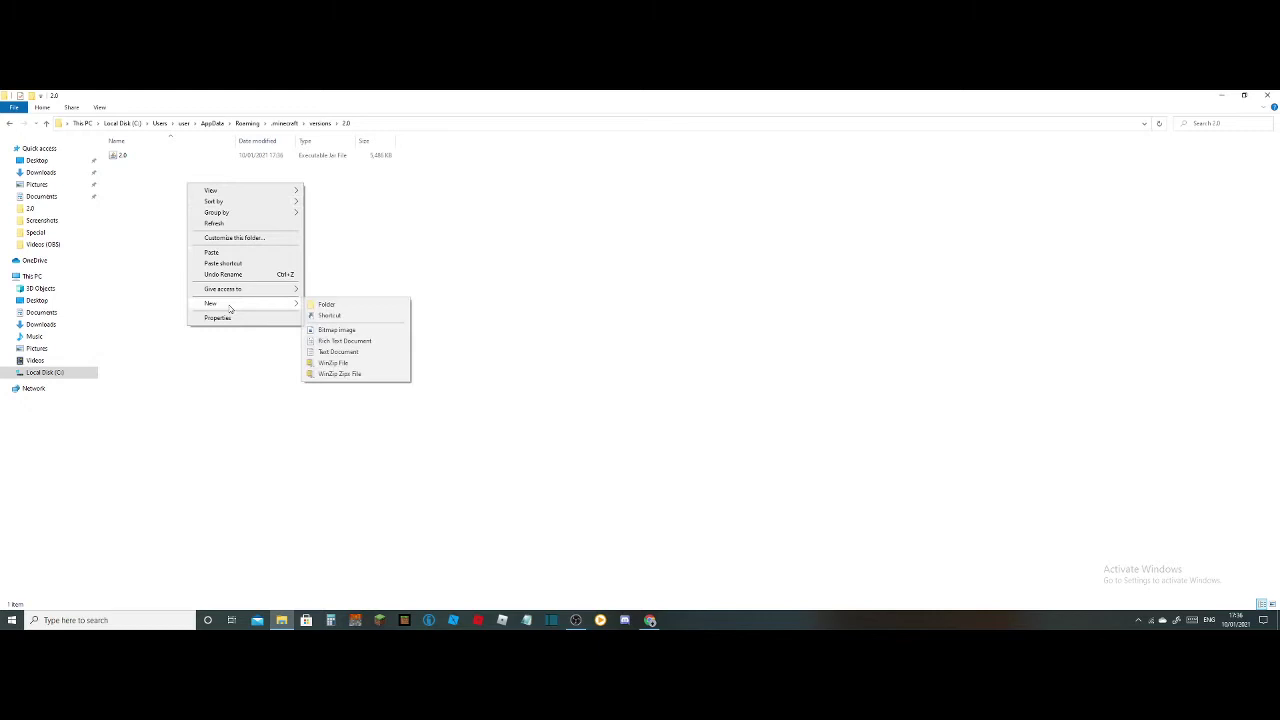
pyautogui.click(340, 352)
pyautogui.write('2.0')
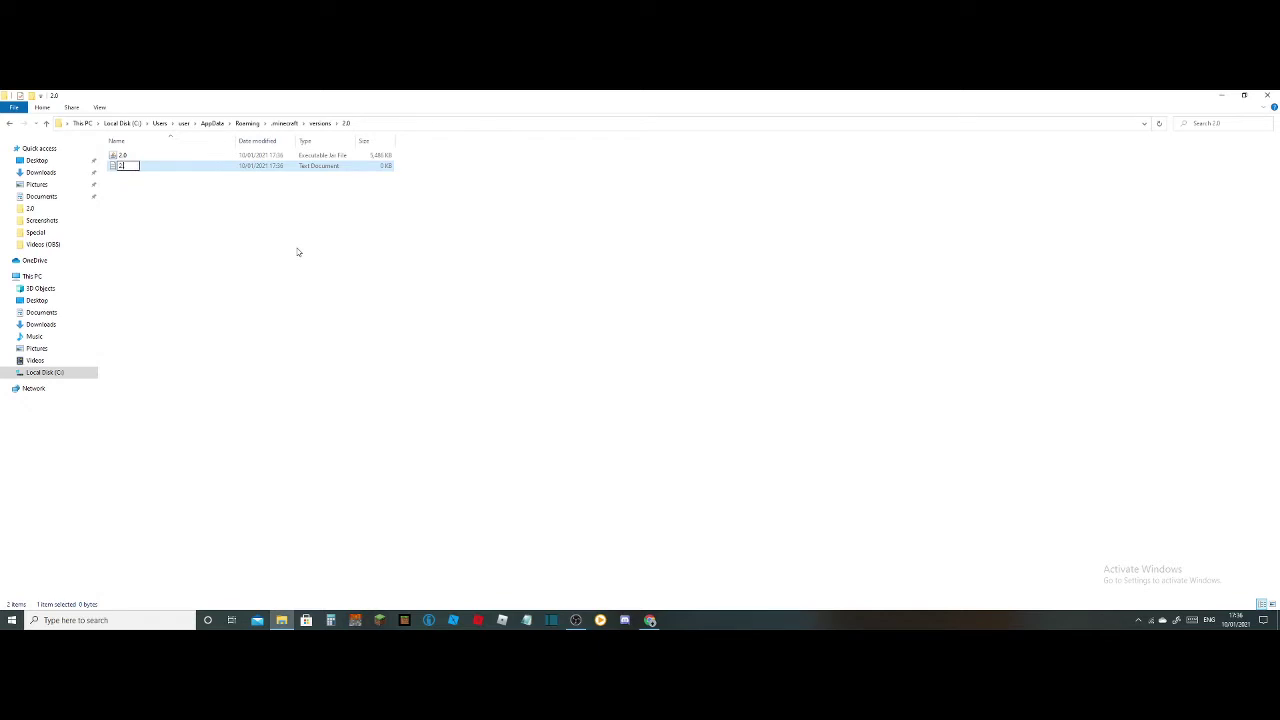
pyautogui.press('Return')
# Open the Desktop's Minecraft Versions\2.0 folder in a second Explorer window
pyautogui.click(280, 622)
pyautogui.rightClick(280, 622)
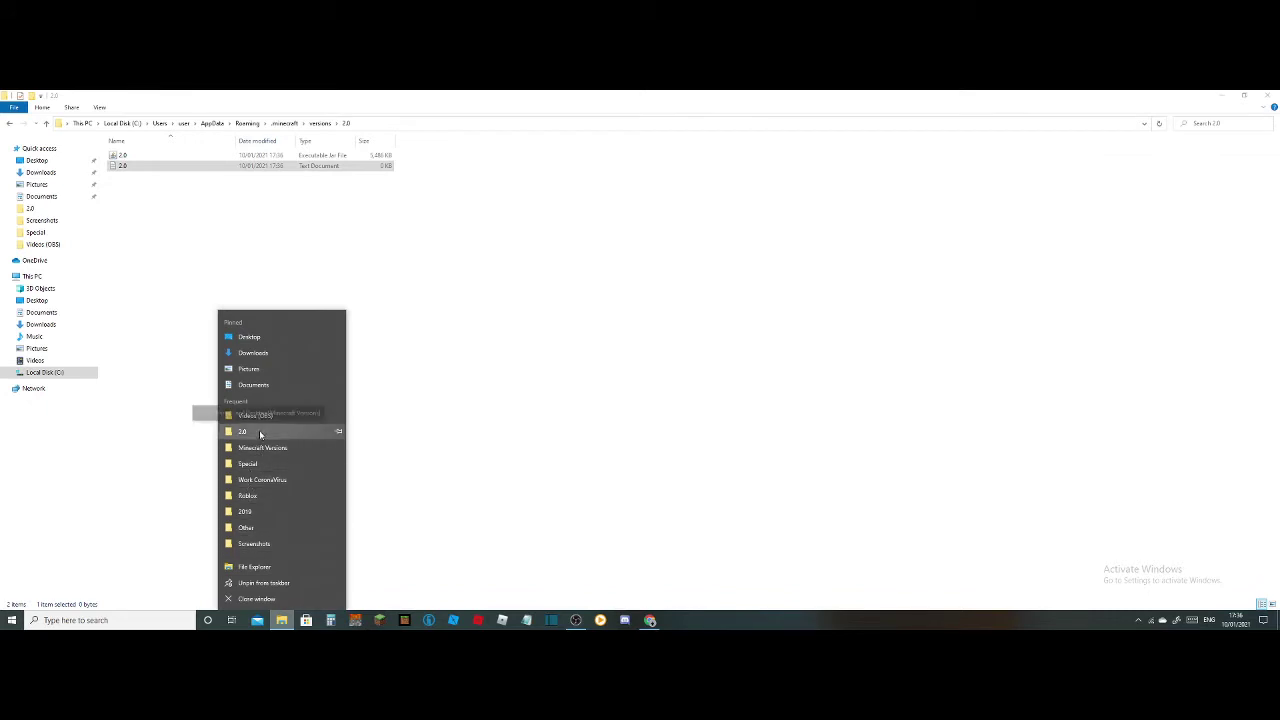
pyautogui.click(258, 340)
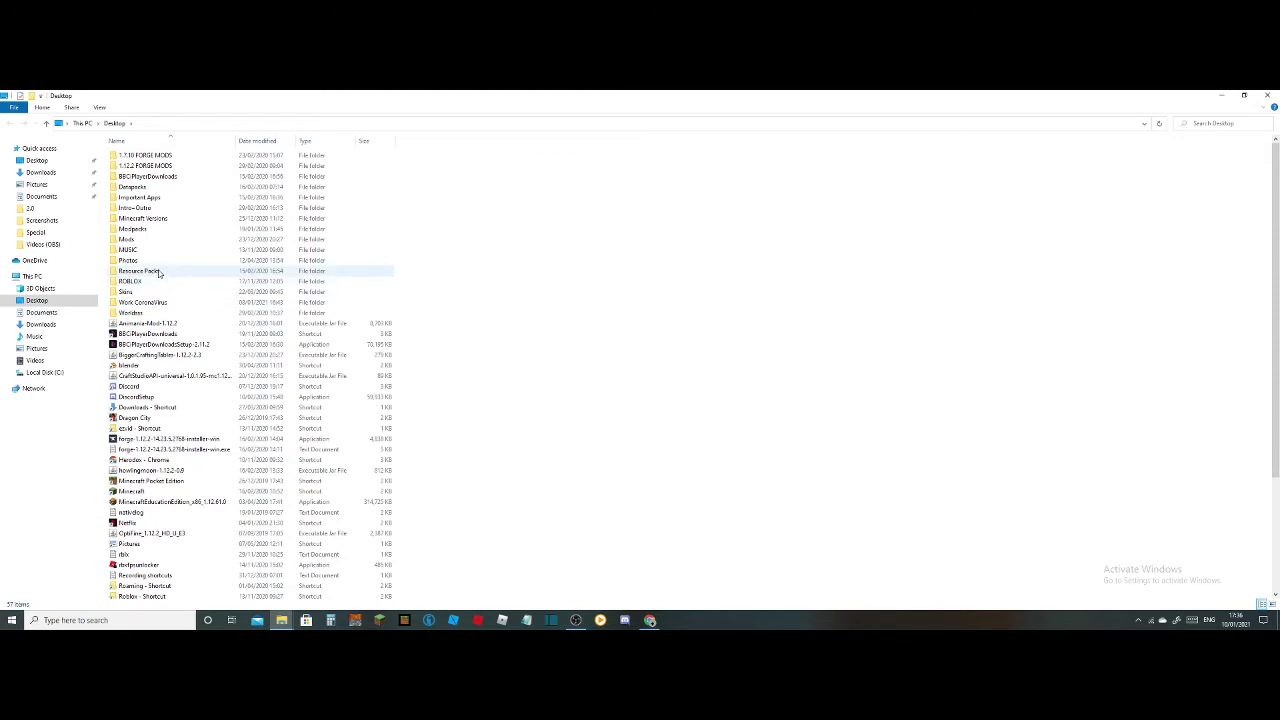
pyautogui.doubleClick(155, 208)
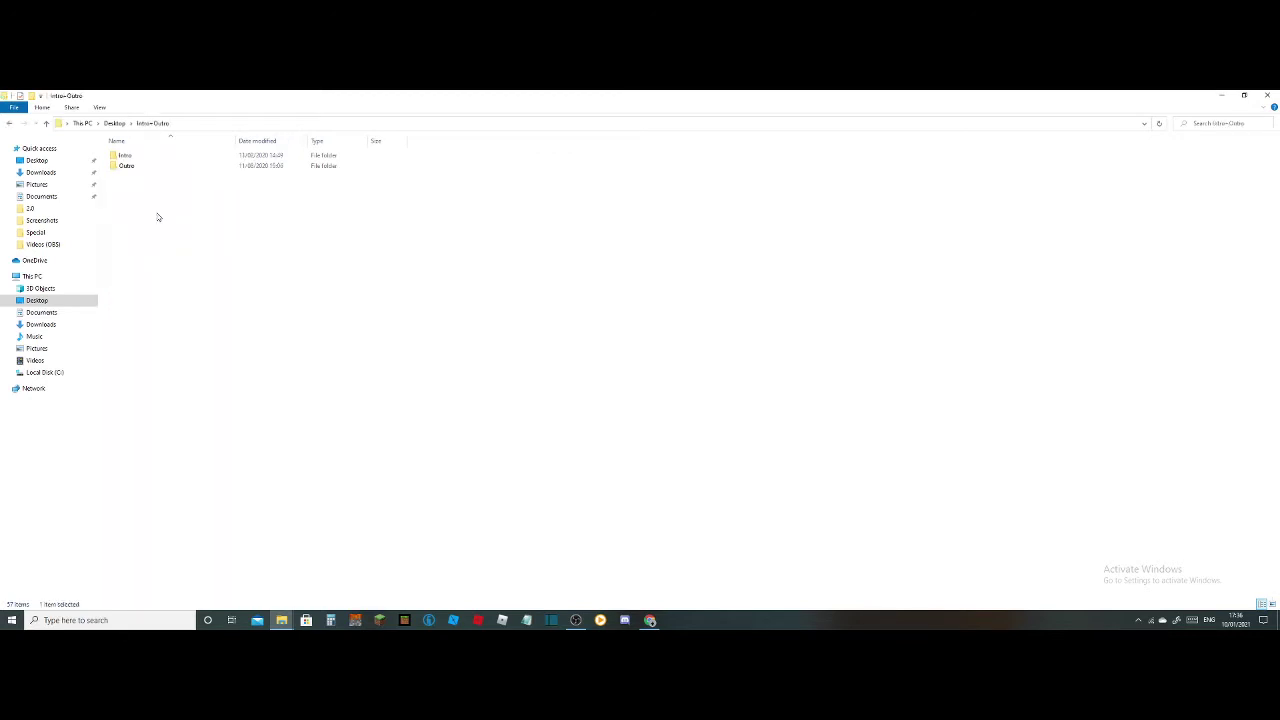
pyautogui.click(114, 123)
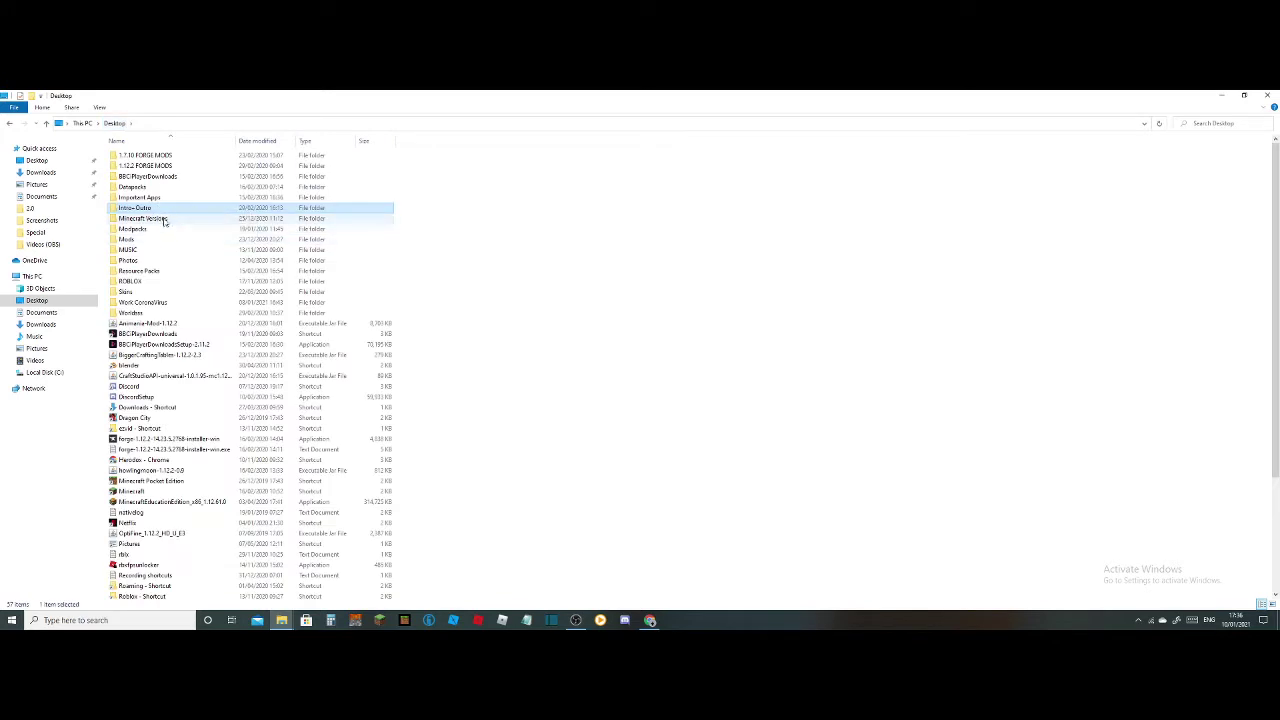
pyautogui.doubleClick(163, 219)
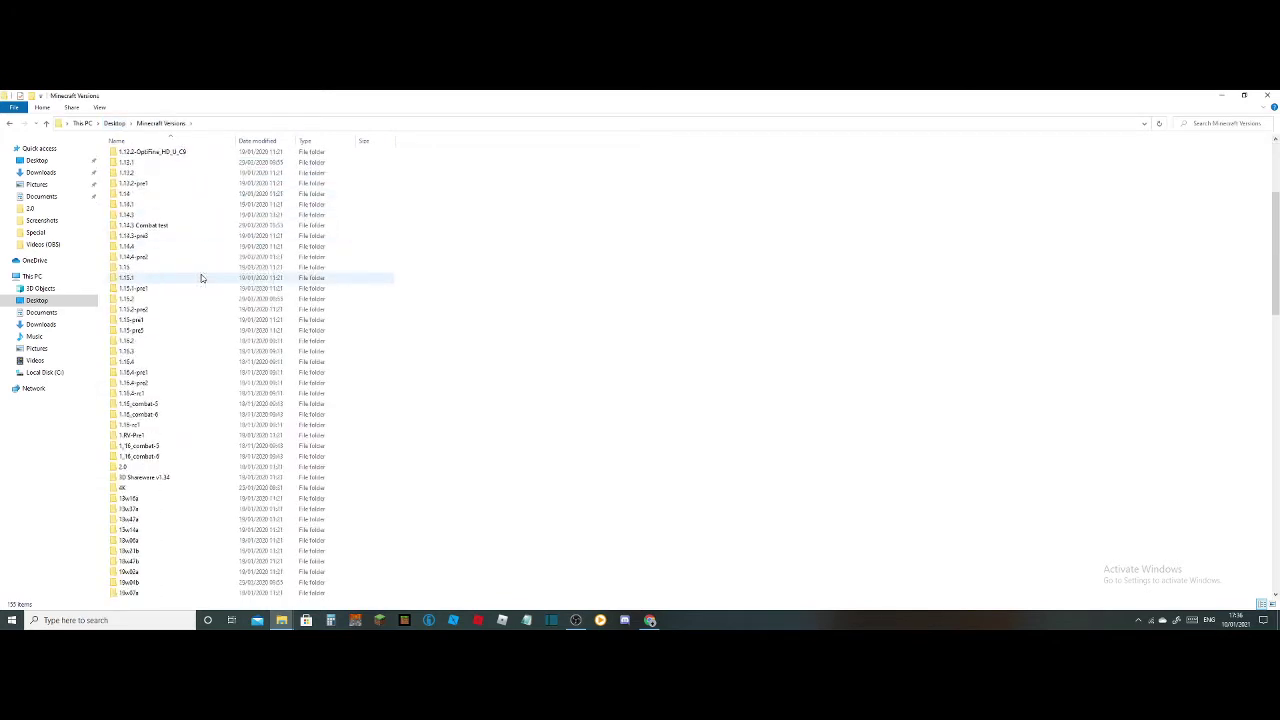
pyautogui.scroll(-5, 200, 277)
pyautogui.doubleClick(145, 318)
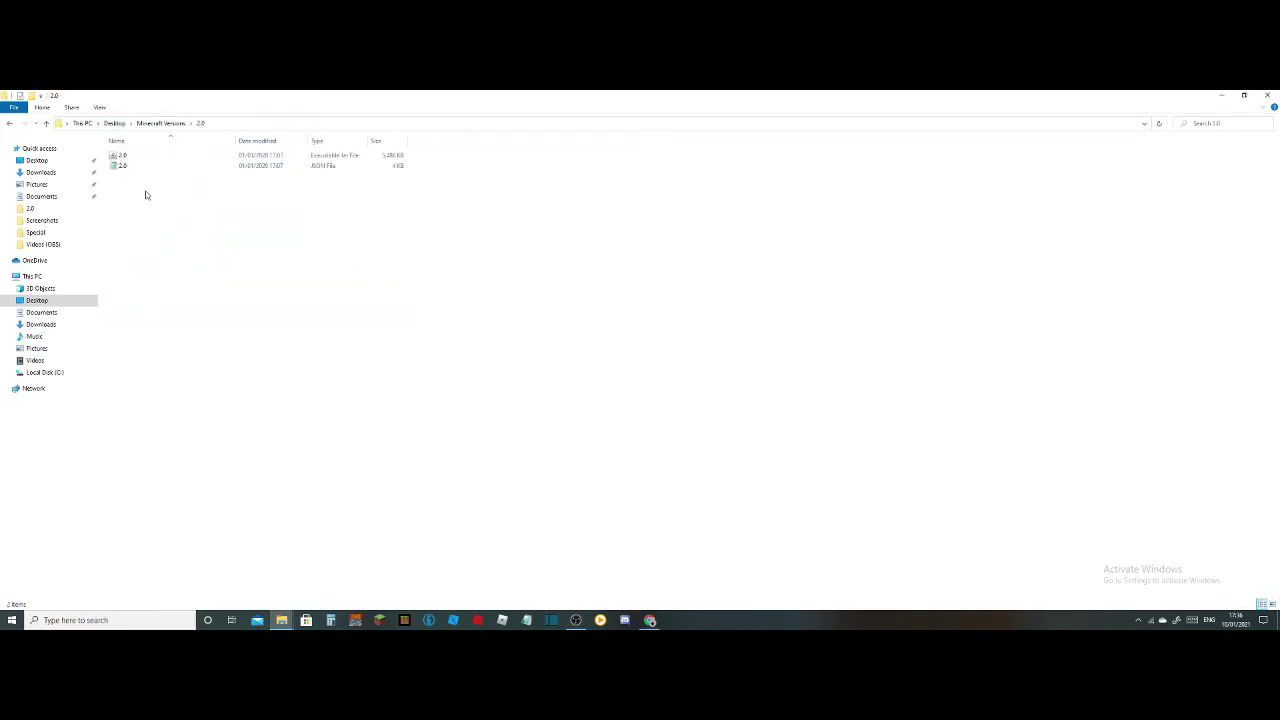
# Open the 2.0 JSON file in Notepad, copy all its text, and close Notepad
pyautogui.doubleClick(170, 167)
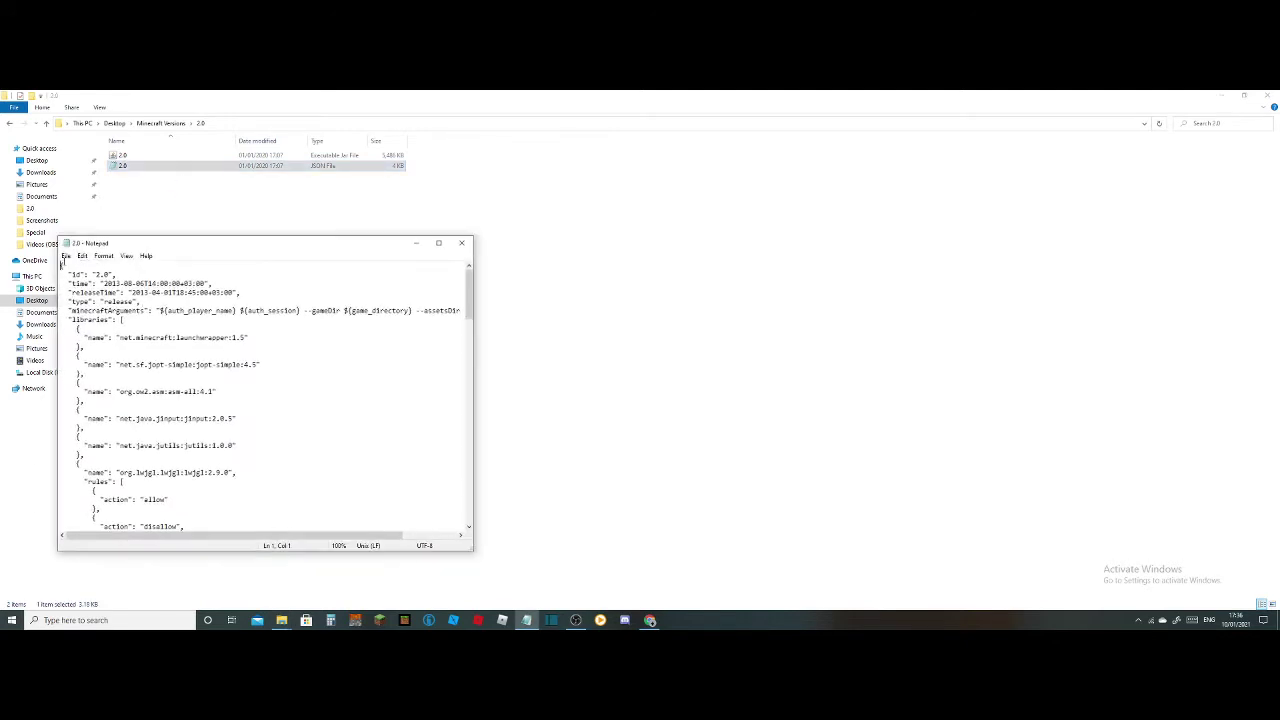
pyautogui.moveTo(62, 266)
pyautogui.mouseDown()
pyautogui.moveTo(240, 450)
pyautogui.moveTo(200, 540)
pyautogui.moveTo(95, 445)
pyautogui.mouseUp()
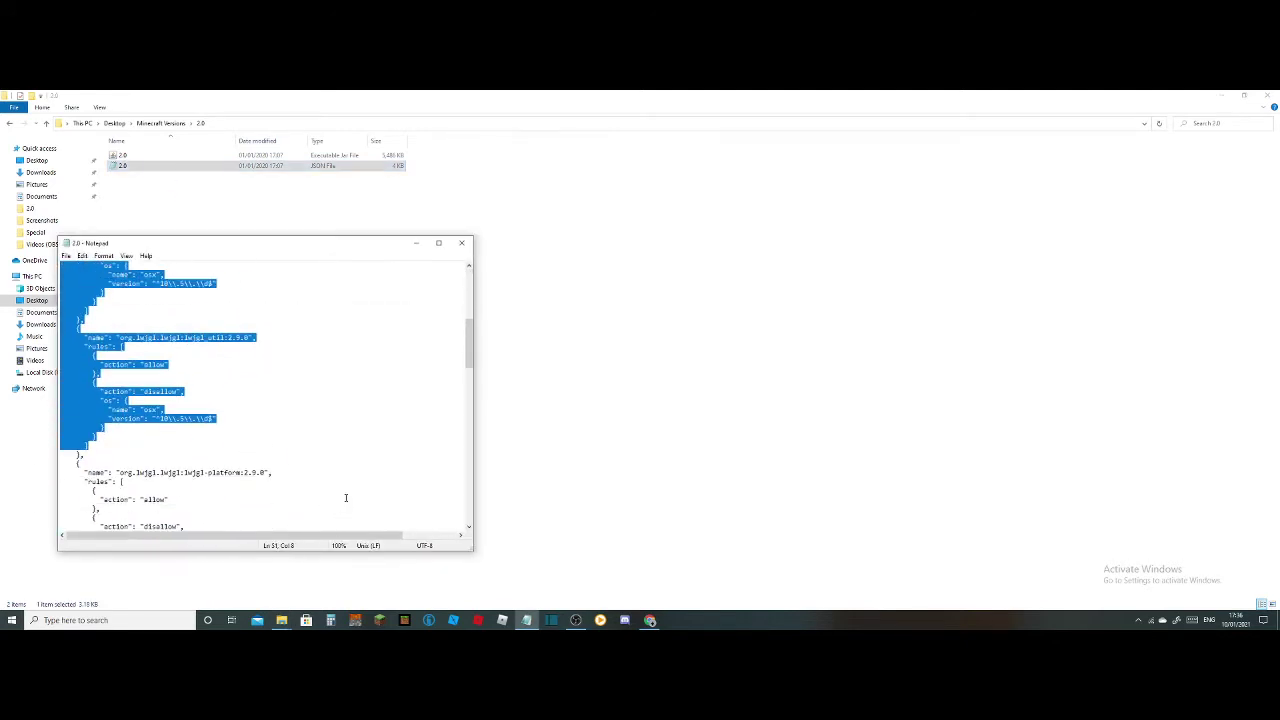
pyautogui.moveTo(346, 498)
pyautogui.mouseDown()
pyautogui.moveTo(357, 466)
pyautogui.moveTo(315, 483)
pyautogui.moveTo(320, 533)
pyautogui.mouseUp()
pyautogui.hotkey('ctrl', 'c')
pyautogui.scroll(-15, 357, 466)
pyautogui.scroll(-10, 314, 486)
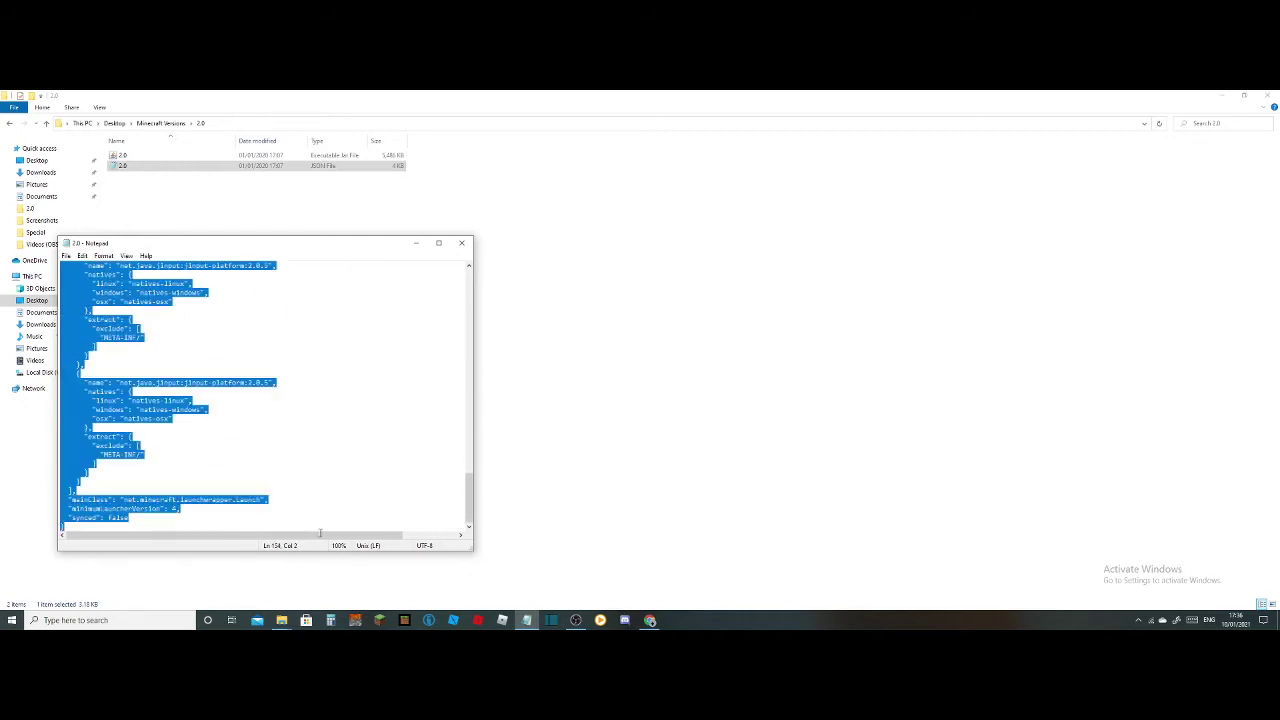
pyautogui.click(461, 243)
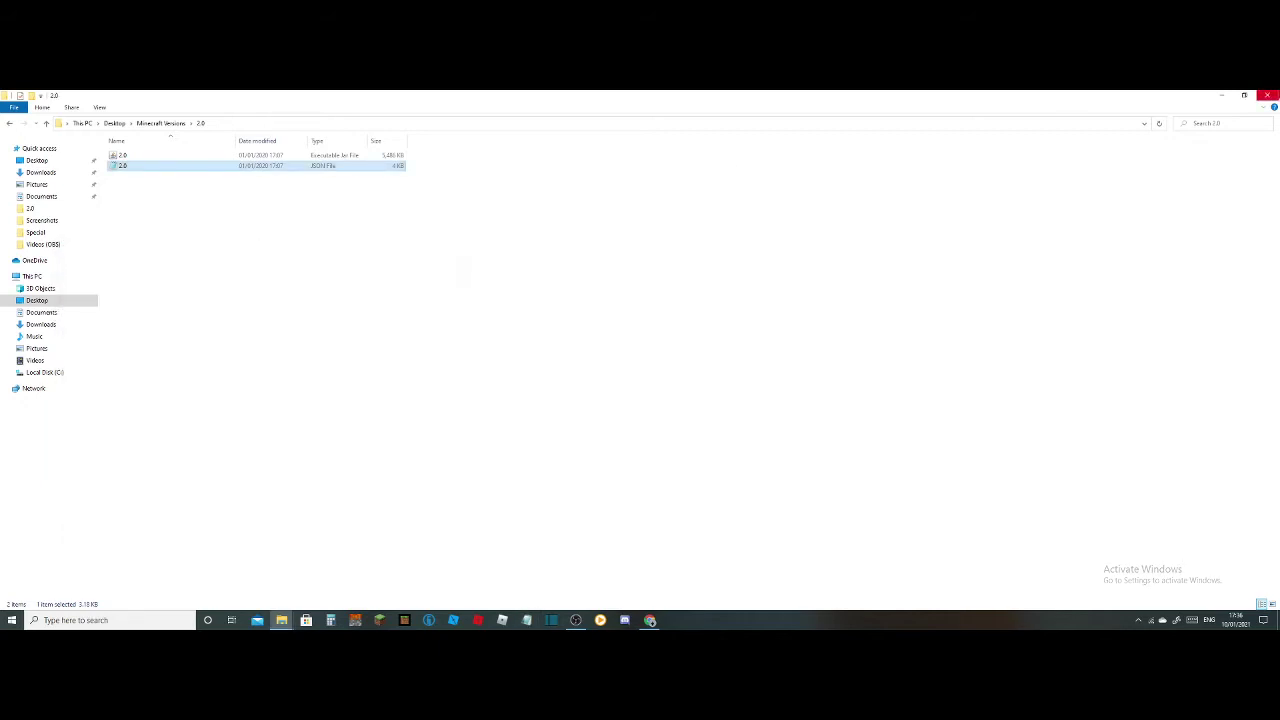
# Paste the copied JSON into the 2.0 text document and save it as 2.0.json
pyautogui.click(1267, 95)
pyautogui.rightClick(322, 170)
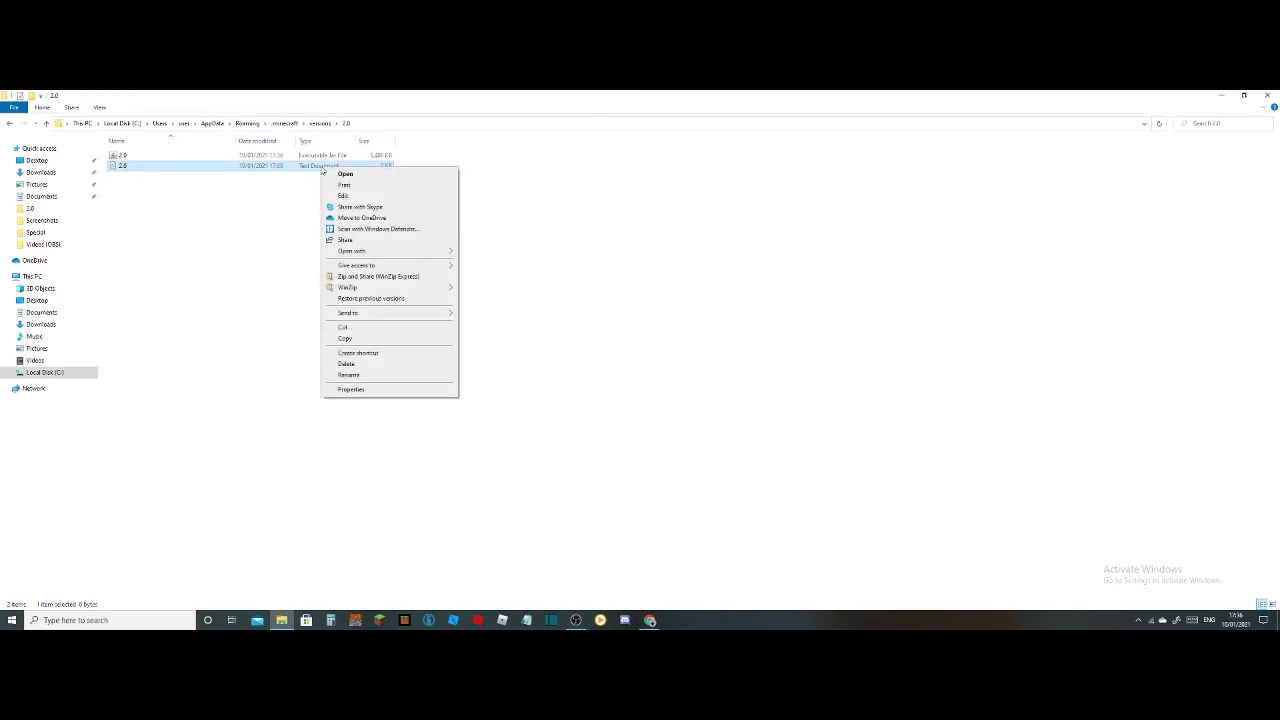
pyautogui.click(346, 175)
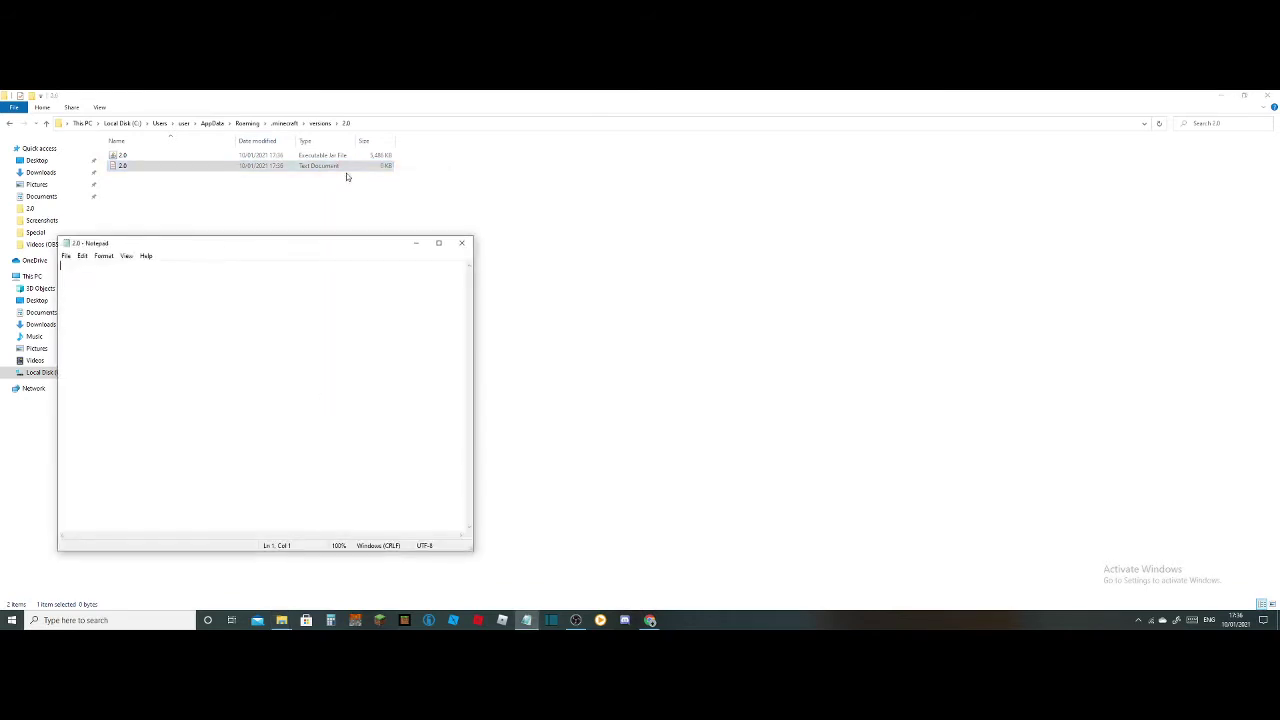
pyautogui.hotkey('ctrl', 'v')
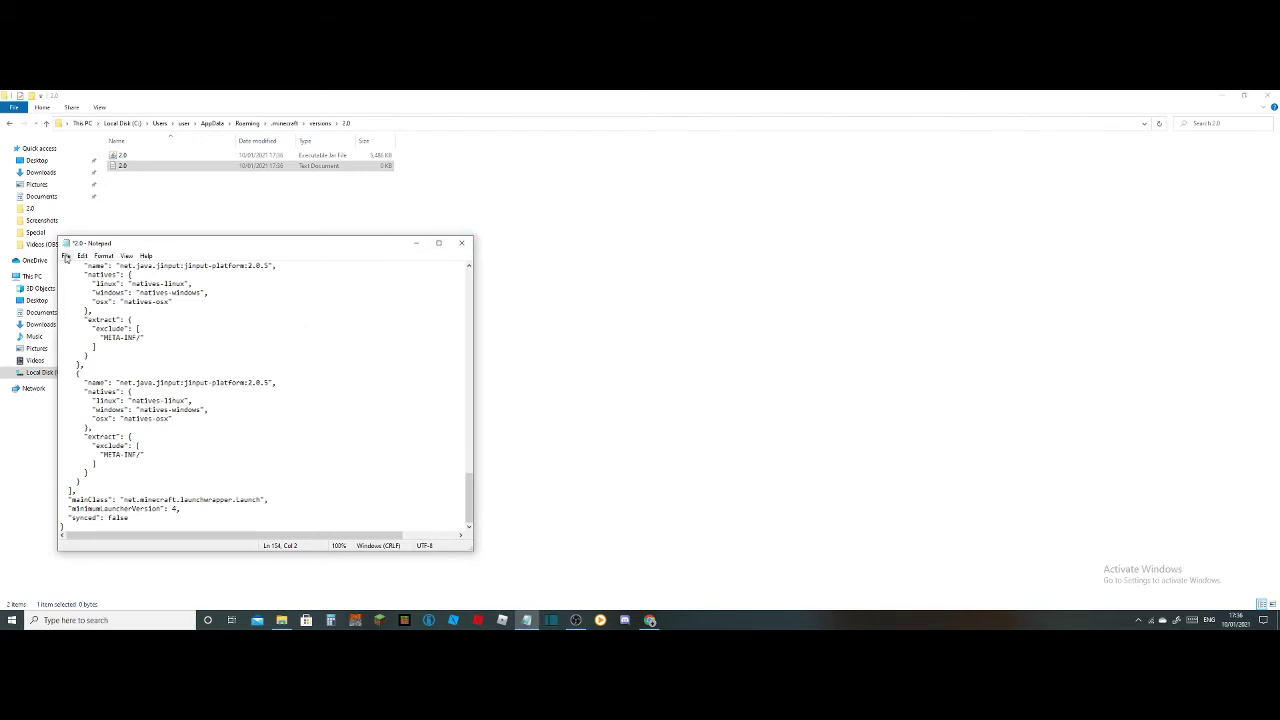
pyautogui.click(66, 258)
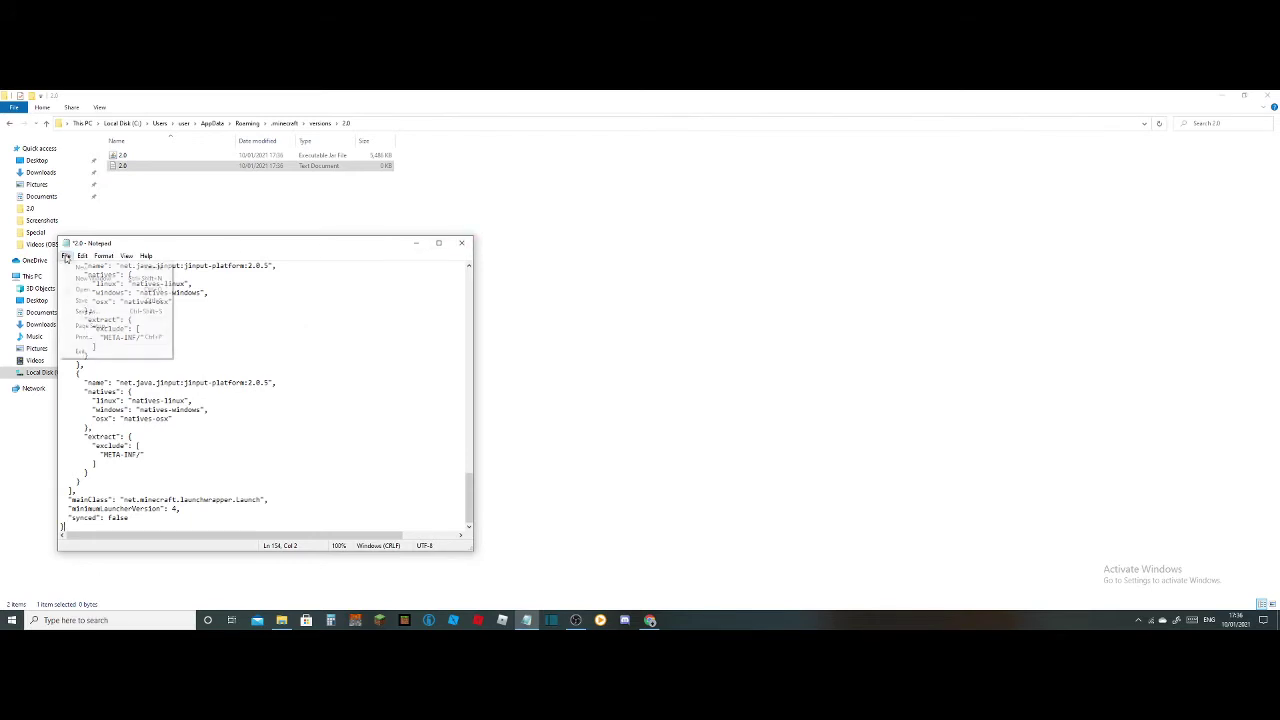
pyautogui.click(94, 311)
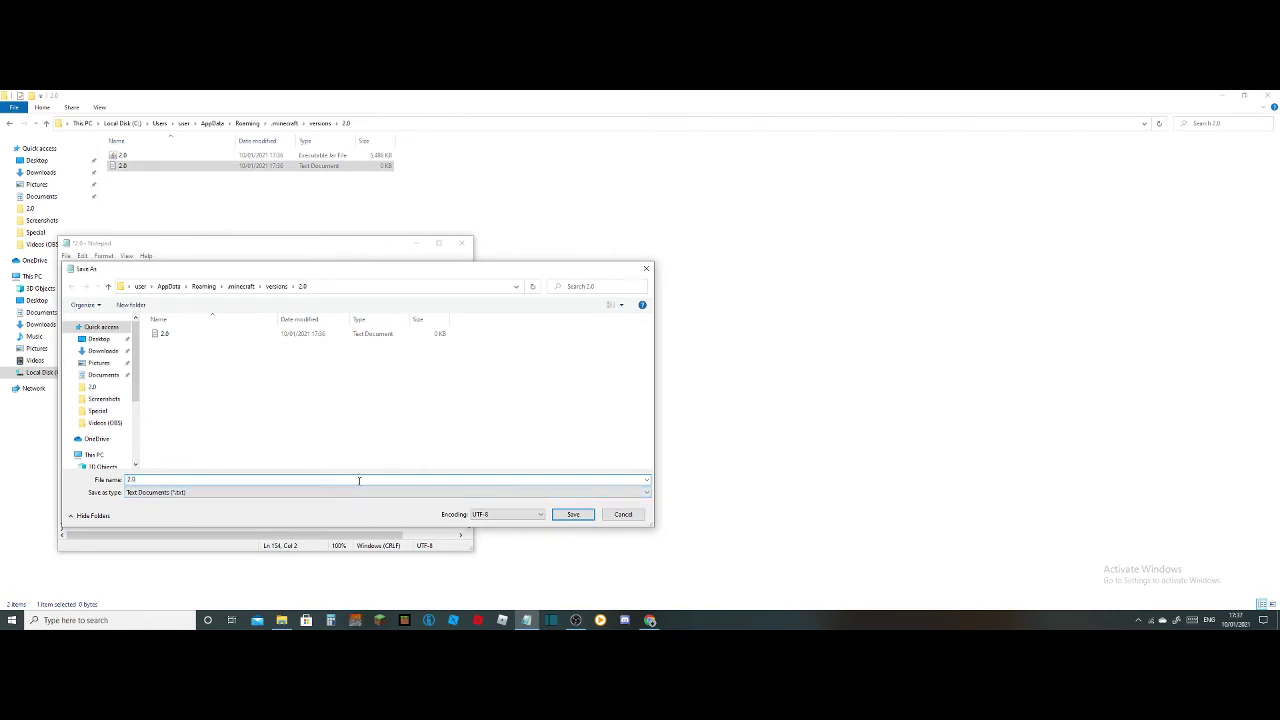
pyautogui.write('2.0.json')
# Finish saving the JSON, delete the leftover 2.0 text document, then close Explorer and Notepad
pyautogui.click(571, 516)
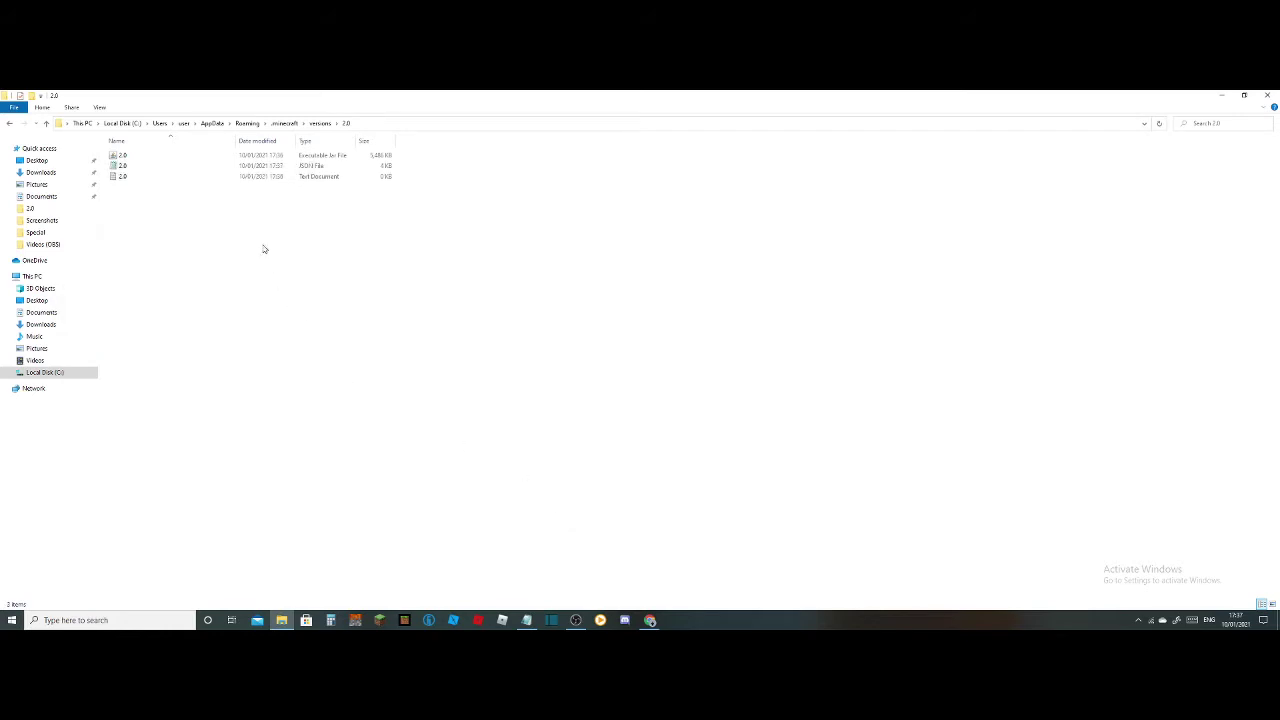
pyautogui.rightClick(232, 179)
pyautogui.click(208, 176)
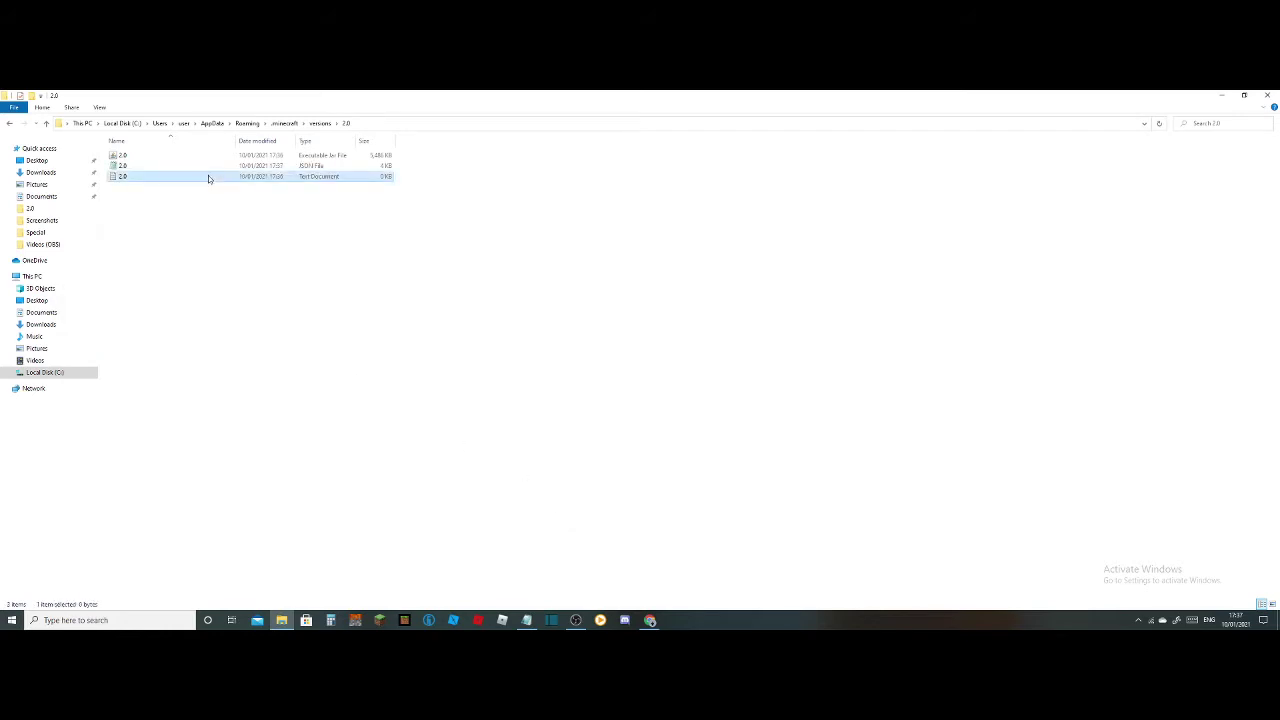
pyautogui.rightClick(208, 176)
pyautogui.click(255, 374)
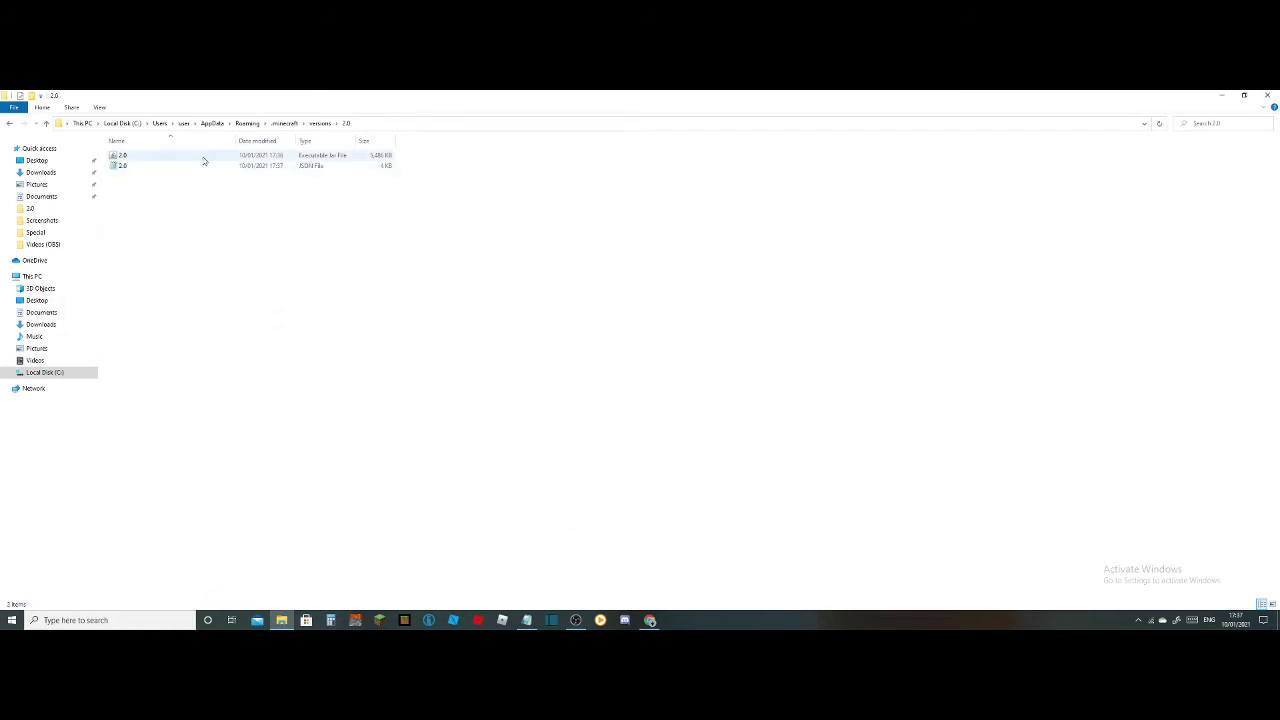
pyautogui.click(1268, 96)
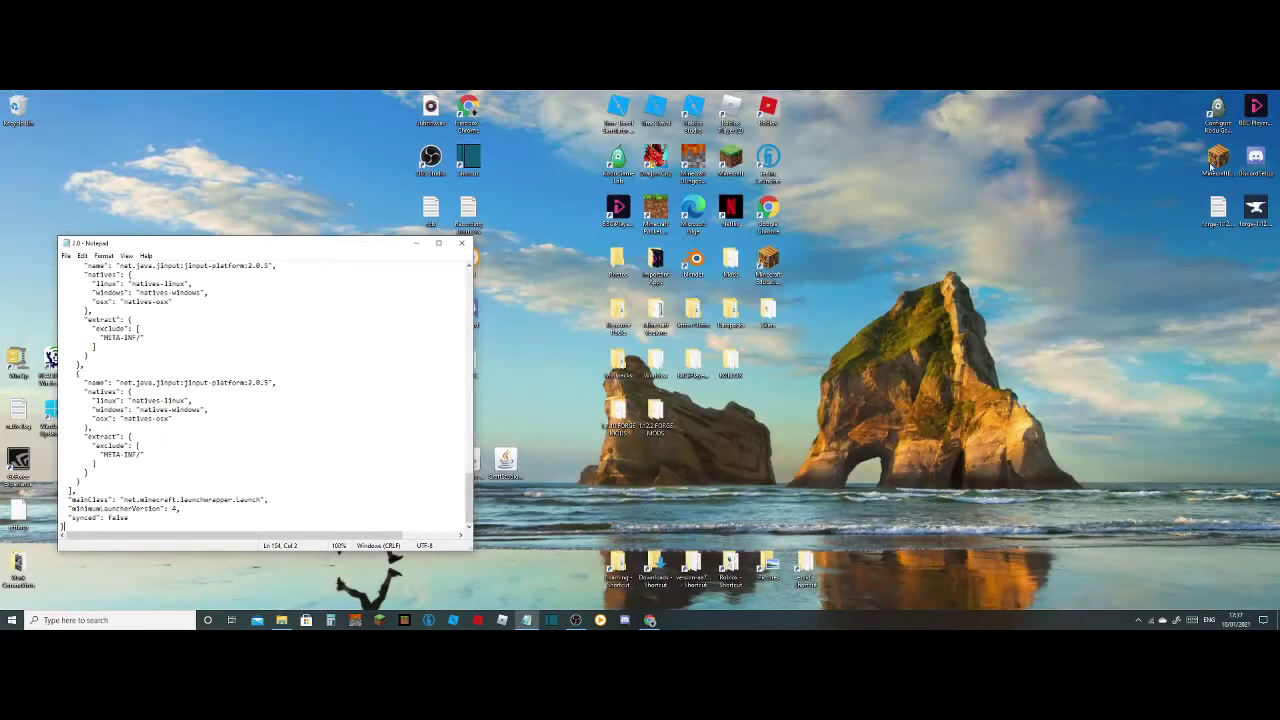
pyautogui.click(461, 243)
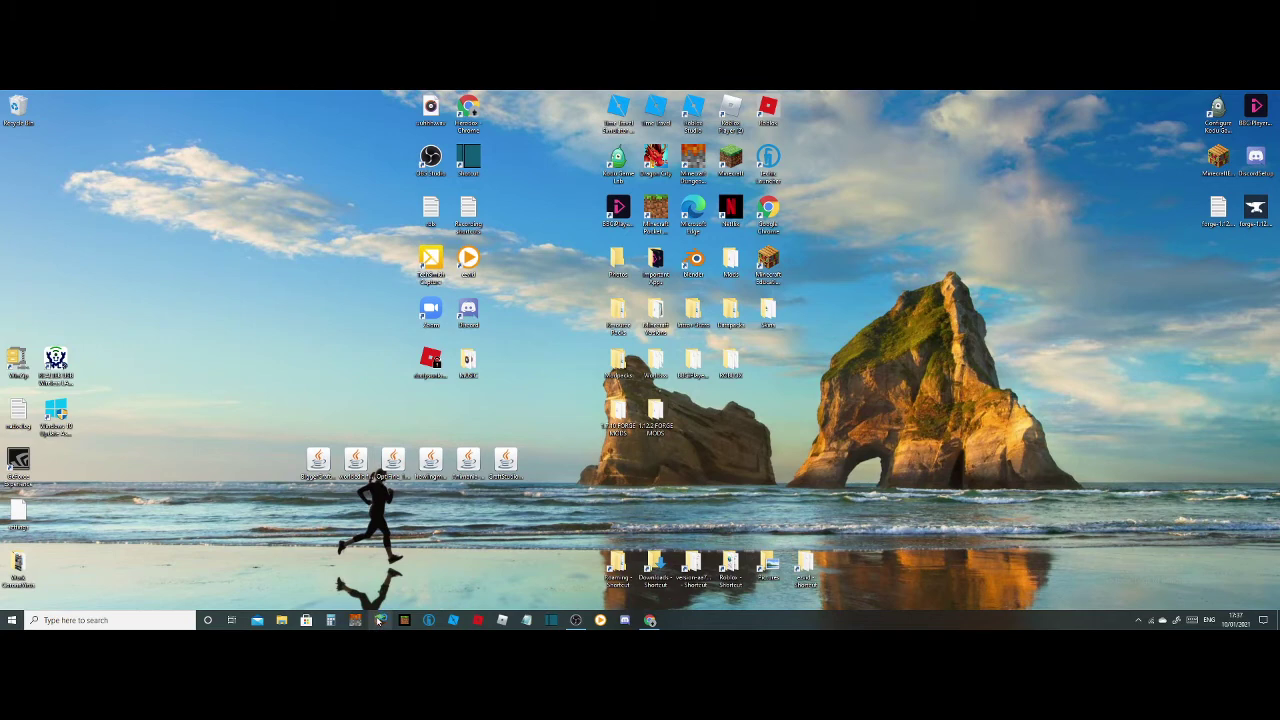
# Start the Minecraft Launcher and view its Java Edition installations list
pyautogui.click(379, 620)
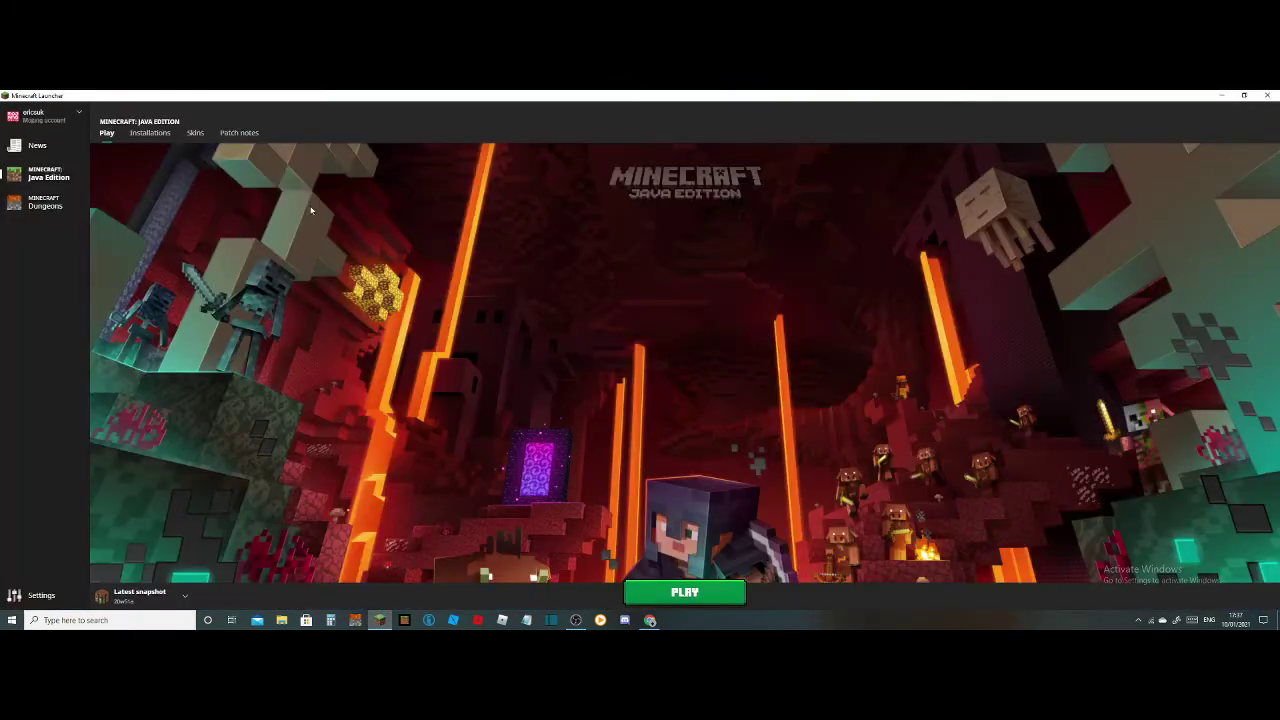
pyautogui.click(152, 133)
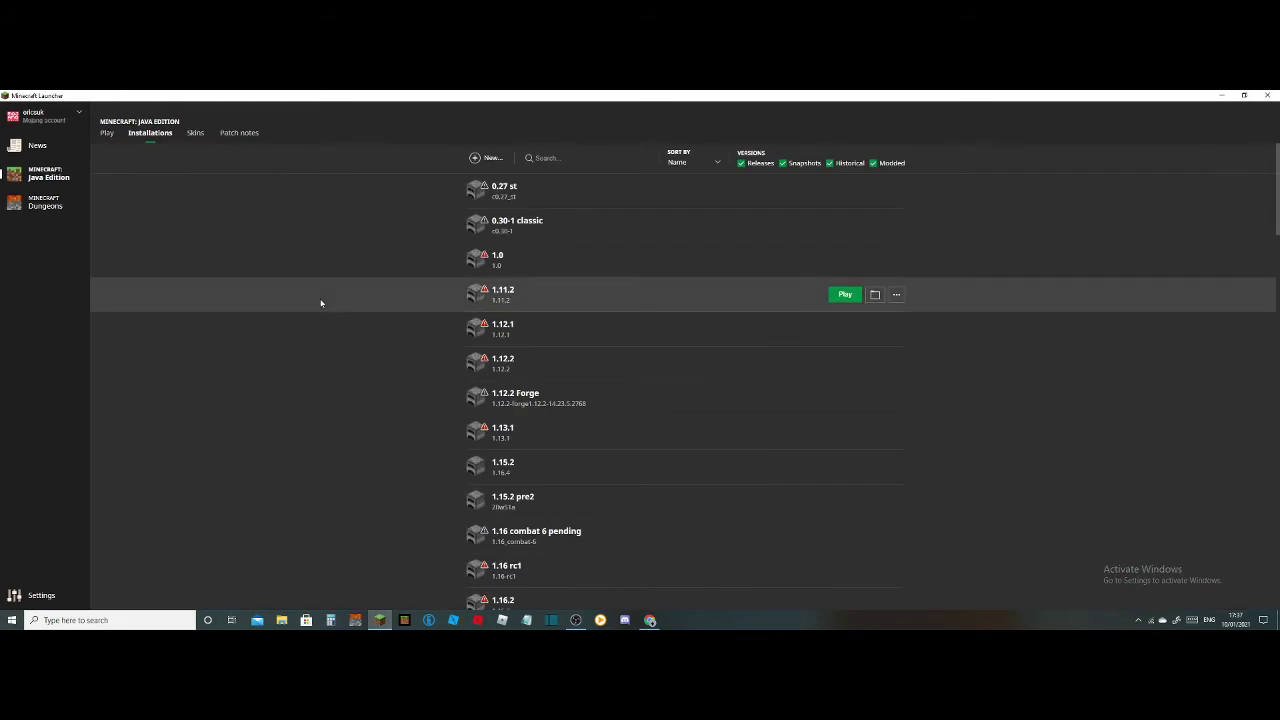
# Create a new installation named 2.0 that uses version release 2.0
pyautogui.click(493, 160)
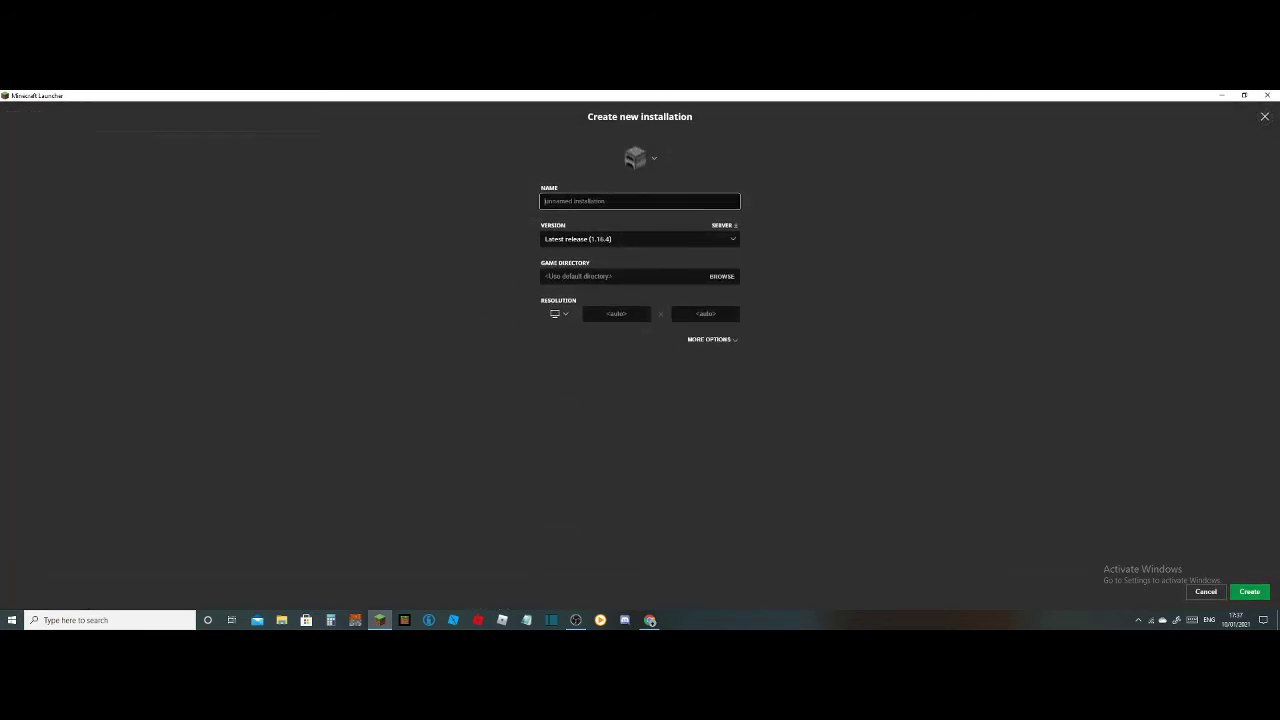
pyautogui.write('2')
pyautogui.click(654, 240)
pyautogui.scroll(-15, 667, 283)
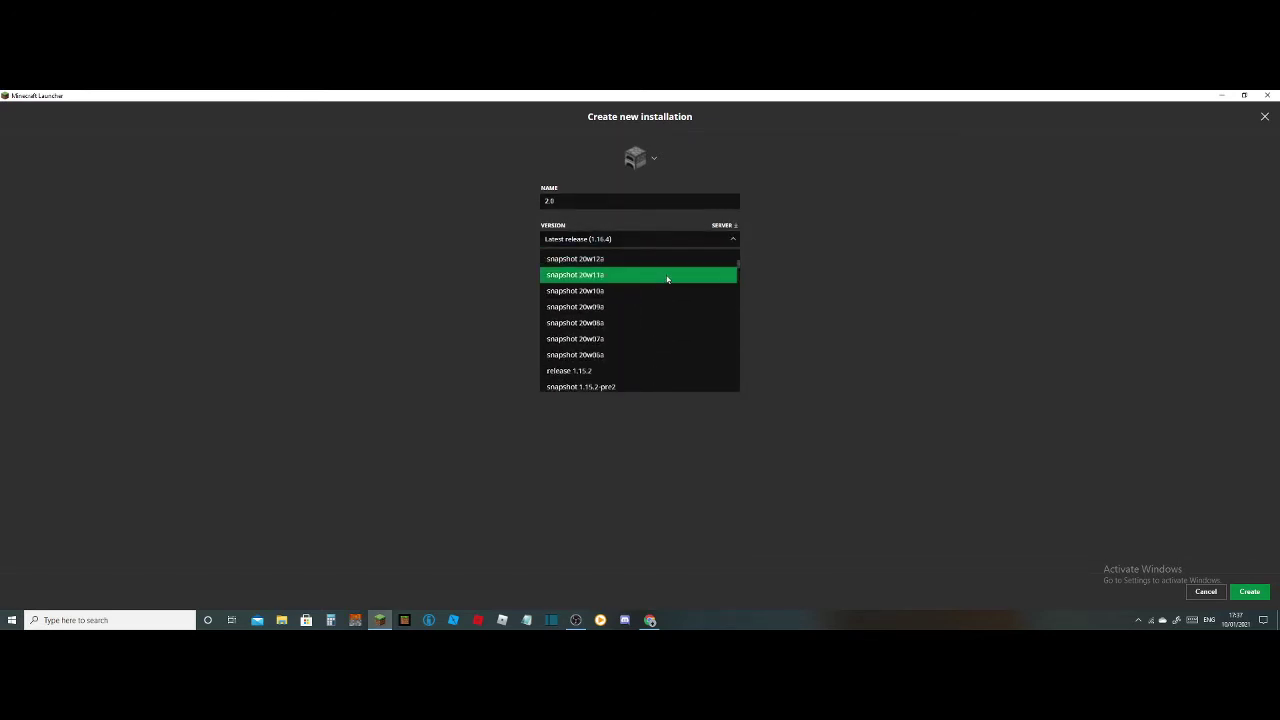
pyautogui.scroll(-10, 667, 281)
pyautogui.scroll(-10, 667, 281)
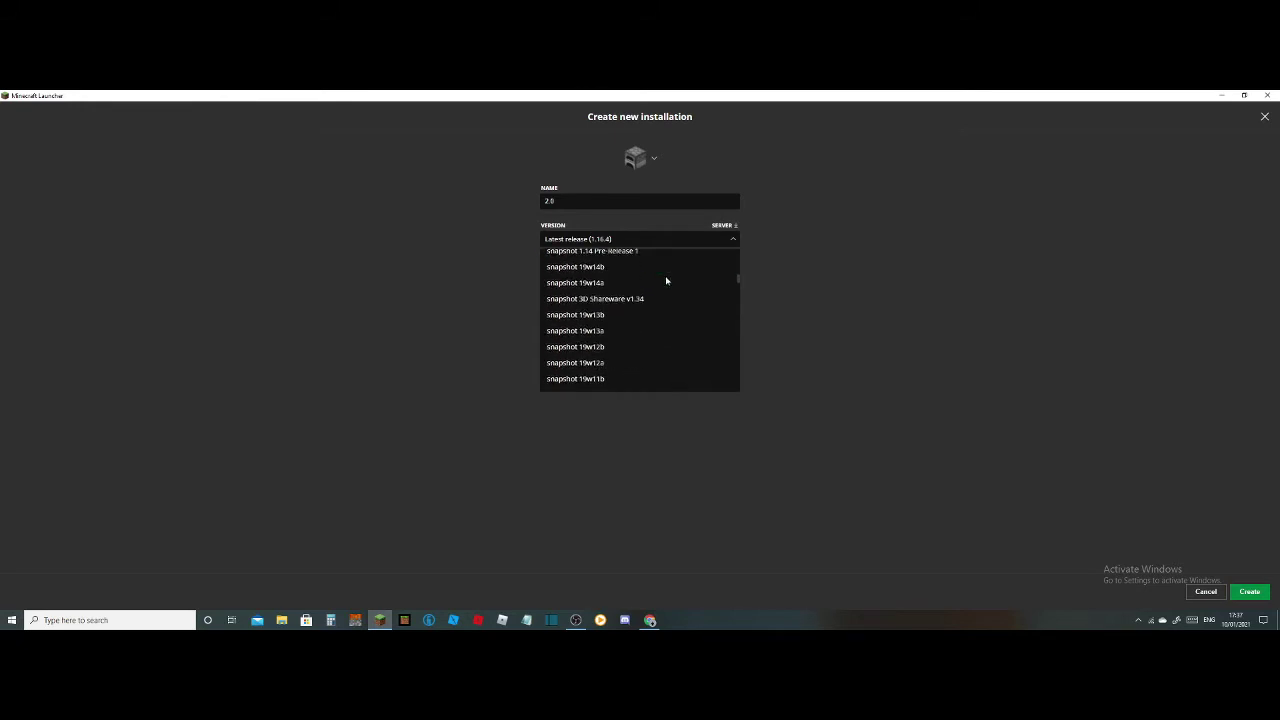
pyautogui.scroll(-10, 666, 281)
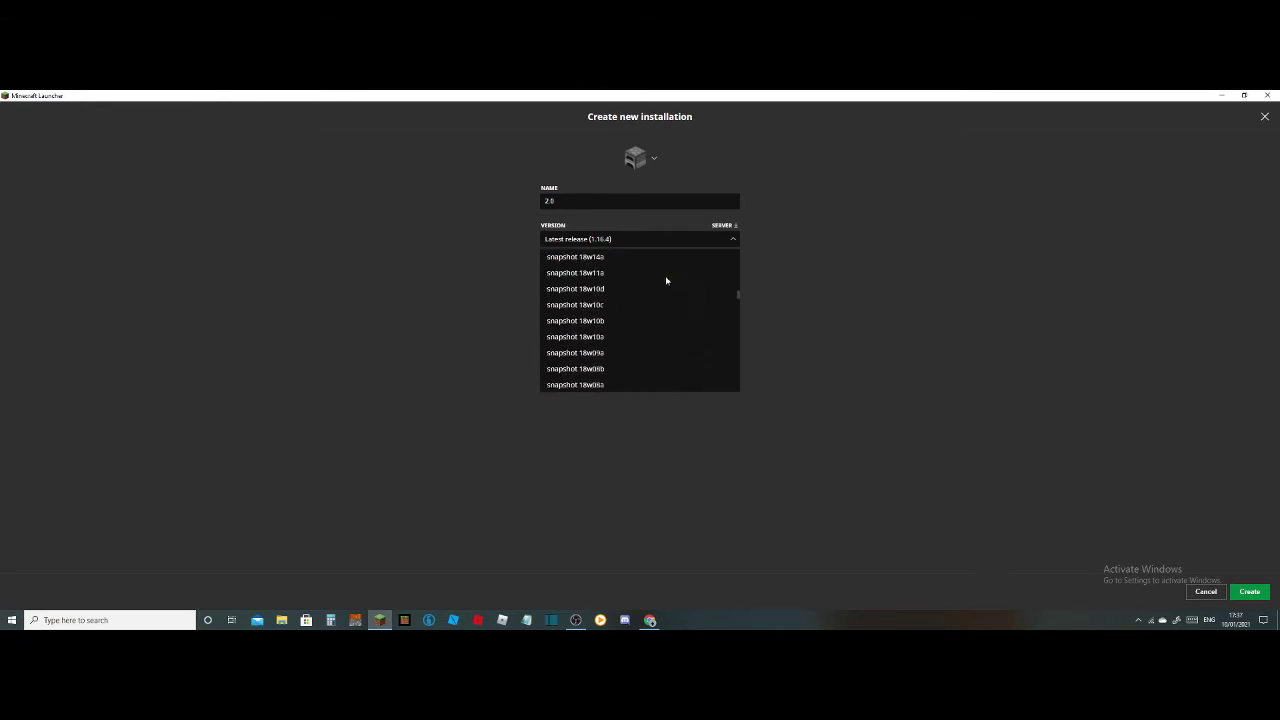
pyautogui.scroll(-10, 666, 280)
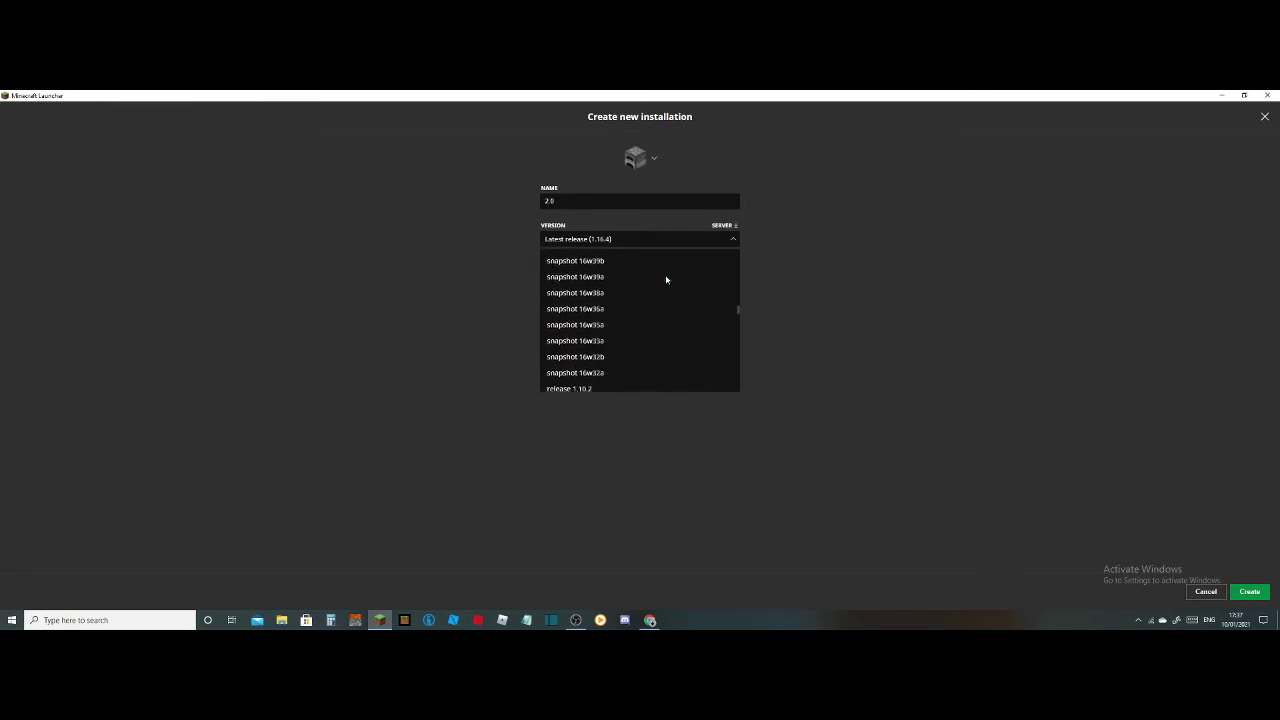
pyautogui.scroll(-10, 667, 277)
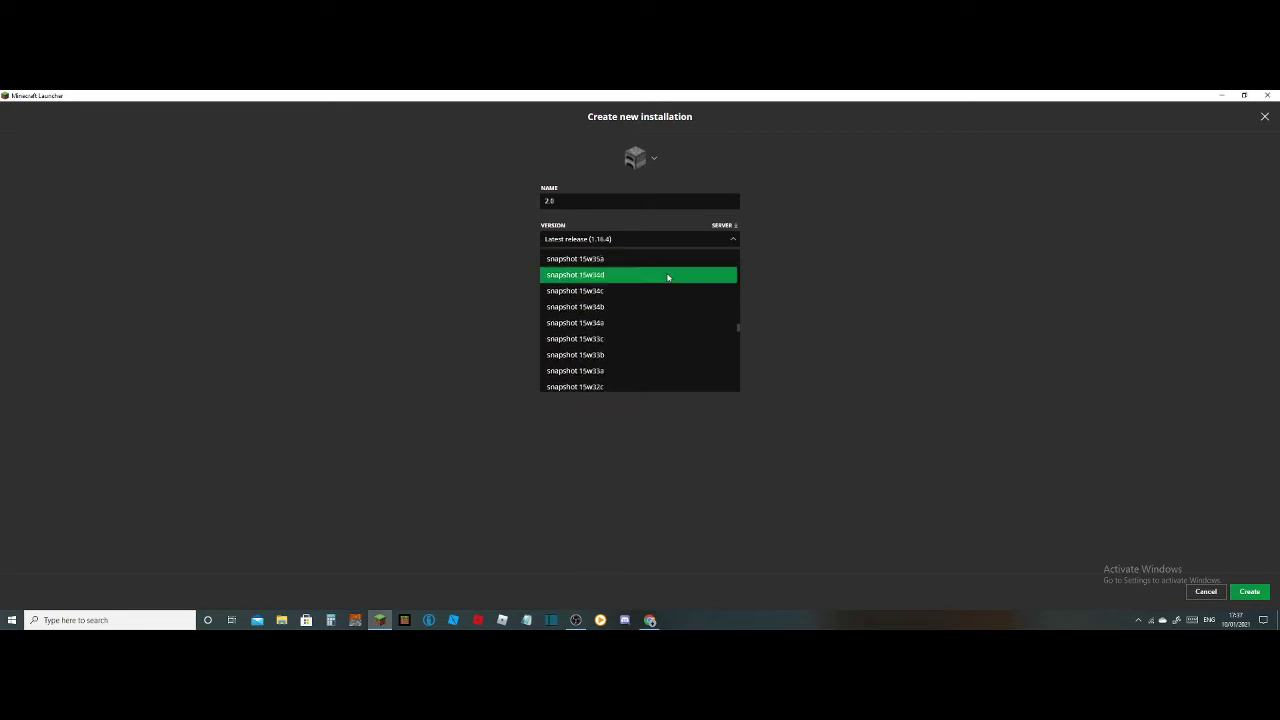
pyautogui.scroll(-10, 668, 274)
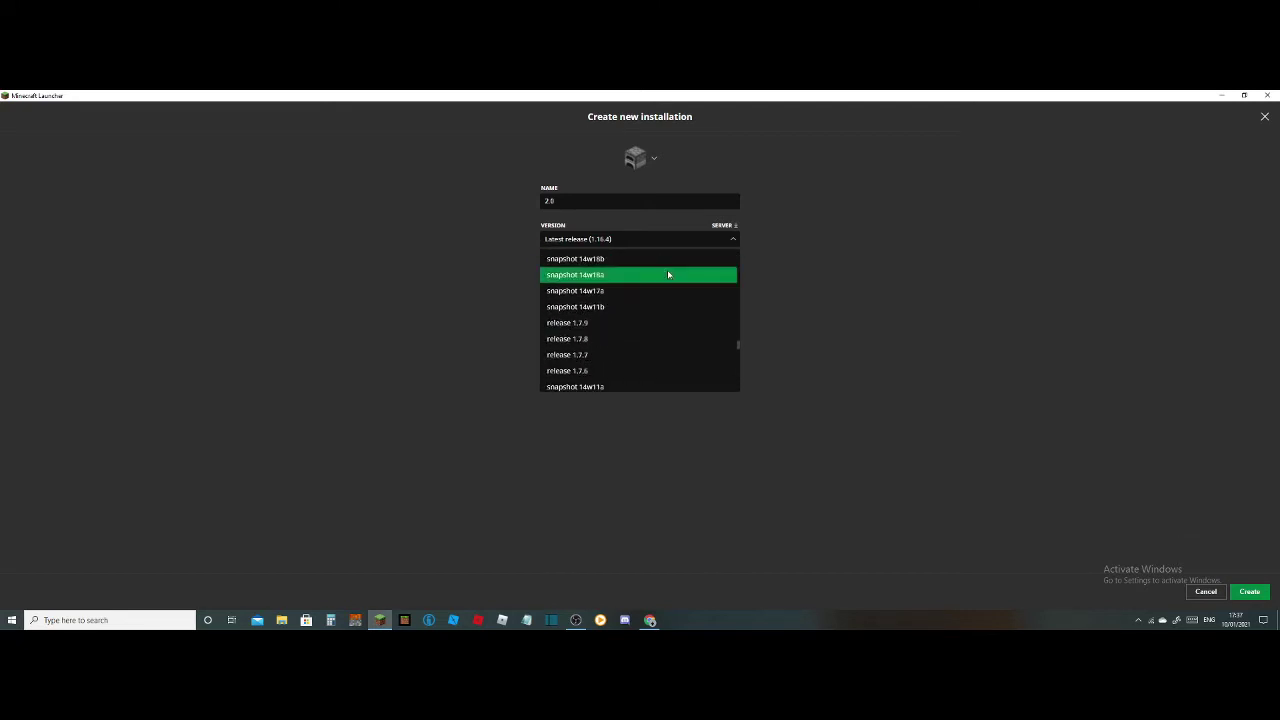
pyautogui.scroll(-10, 668, 274)
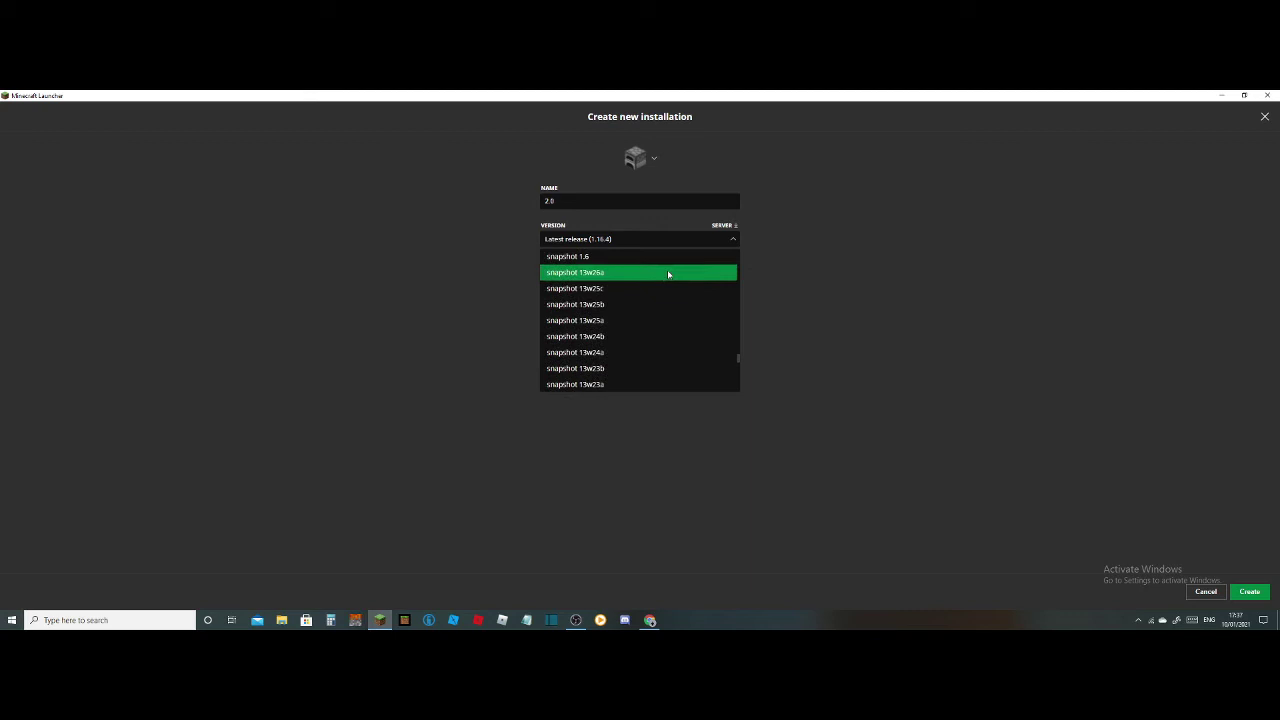
pyautogui.scroll(-3, 668, 275)
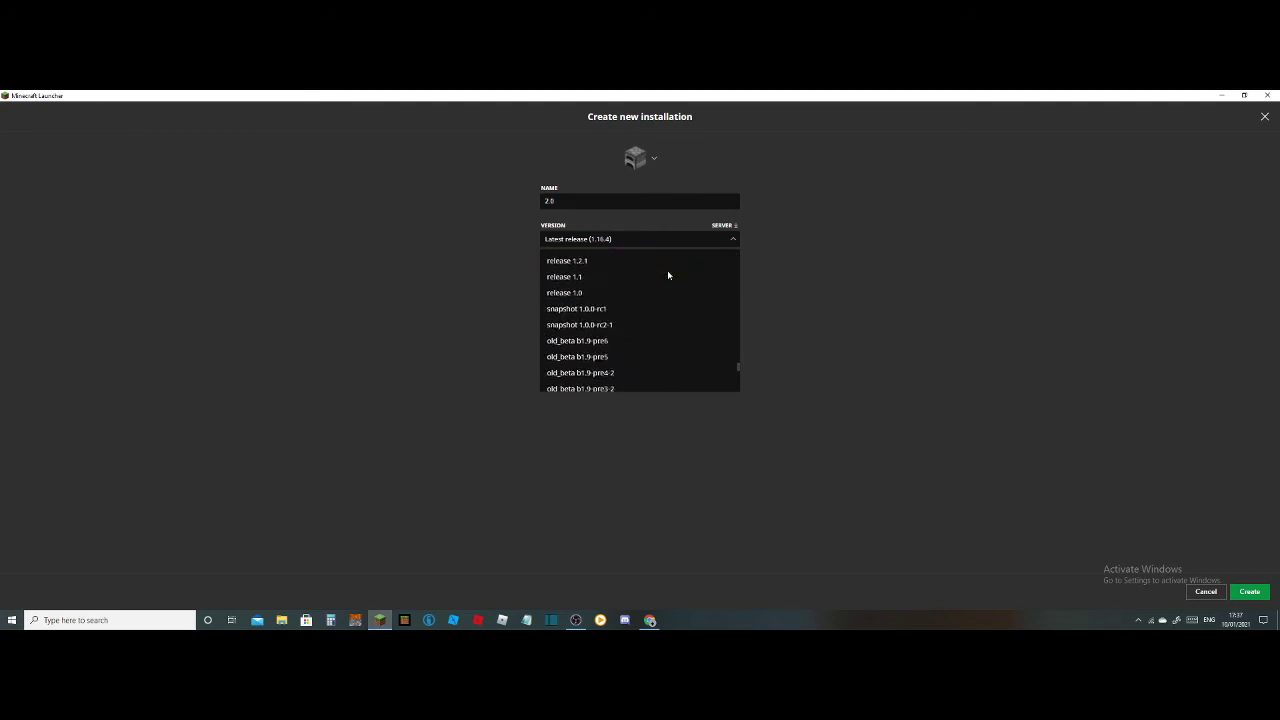
pyautogui.scroll(5, 667, 272)
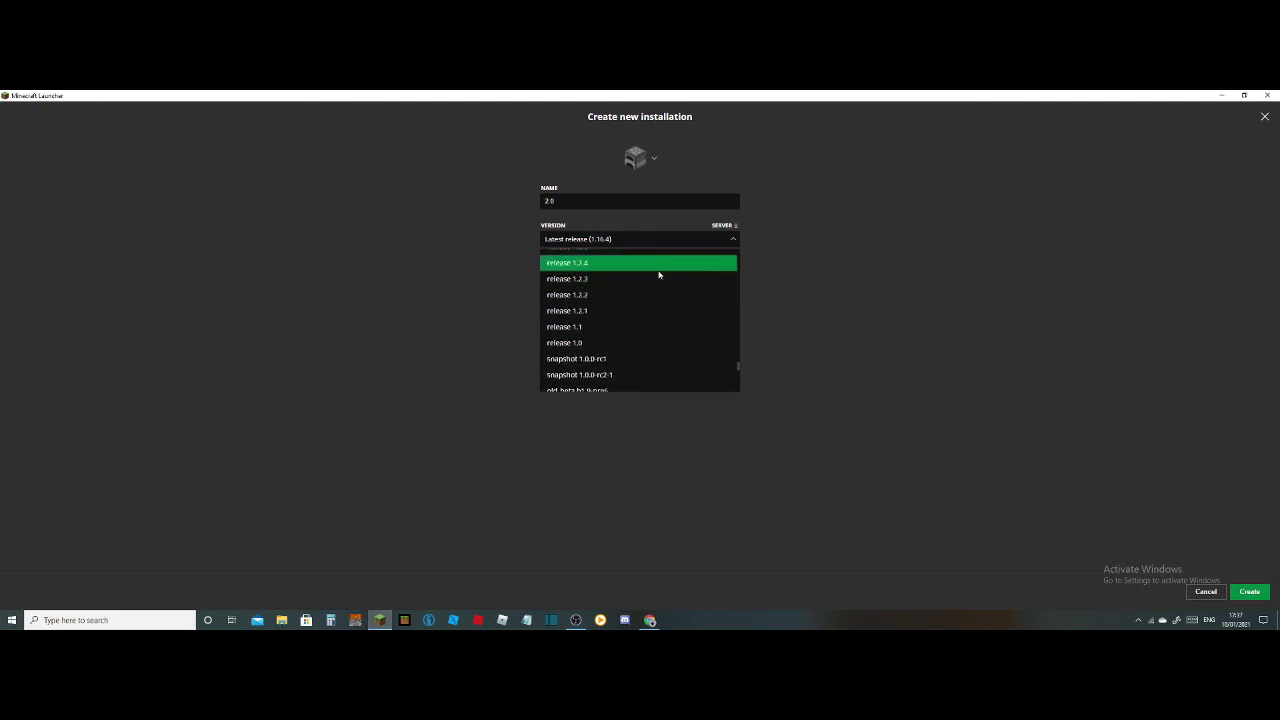
pyautogui.scroll(5, 658, 273)
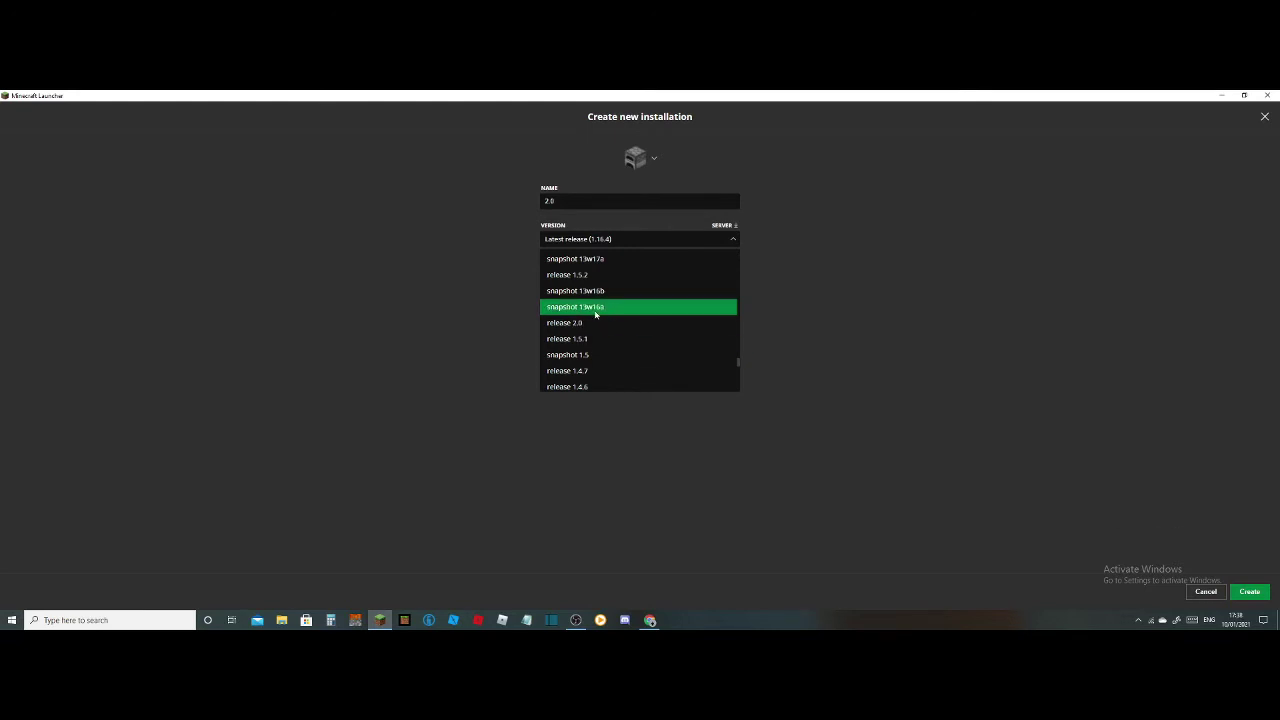
pyautogui.click(596, 323)
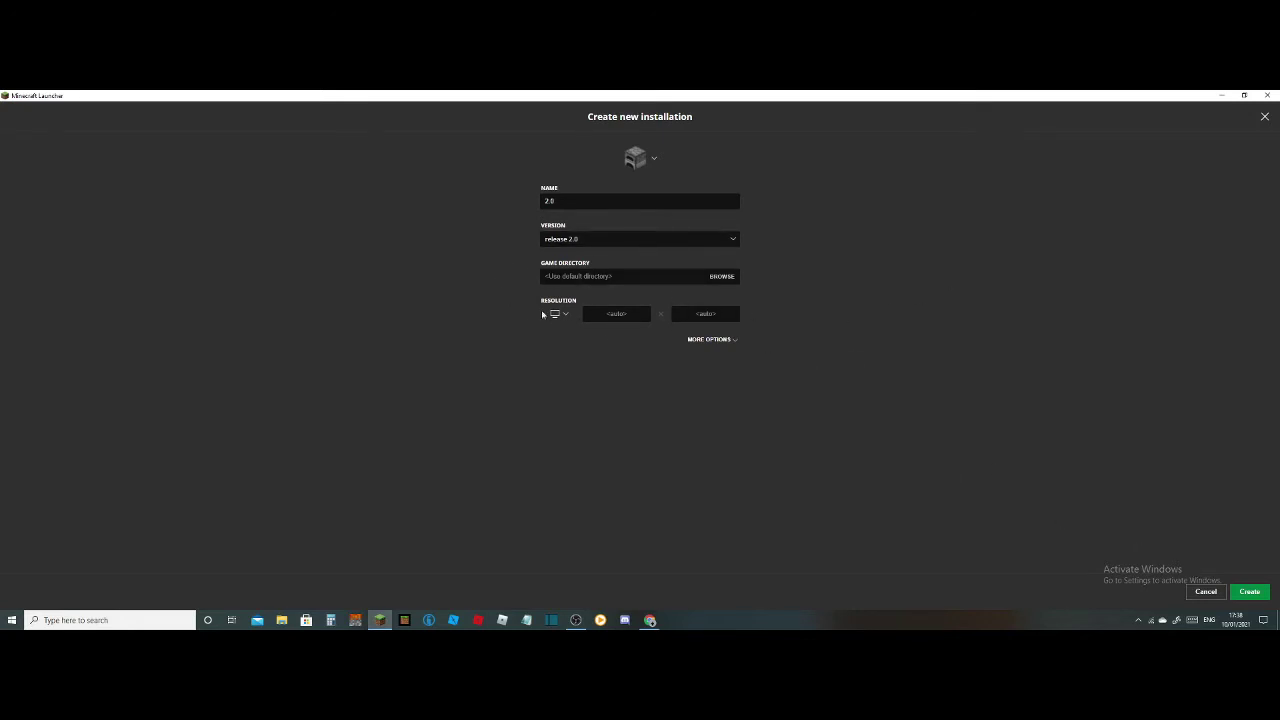
pyautogui.click(1252, 594)
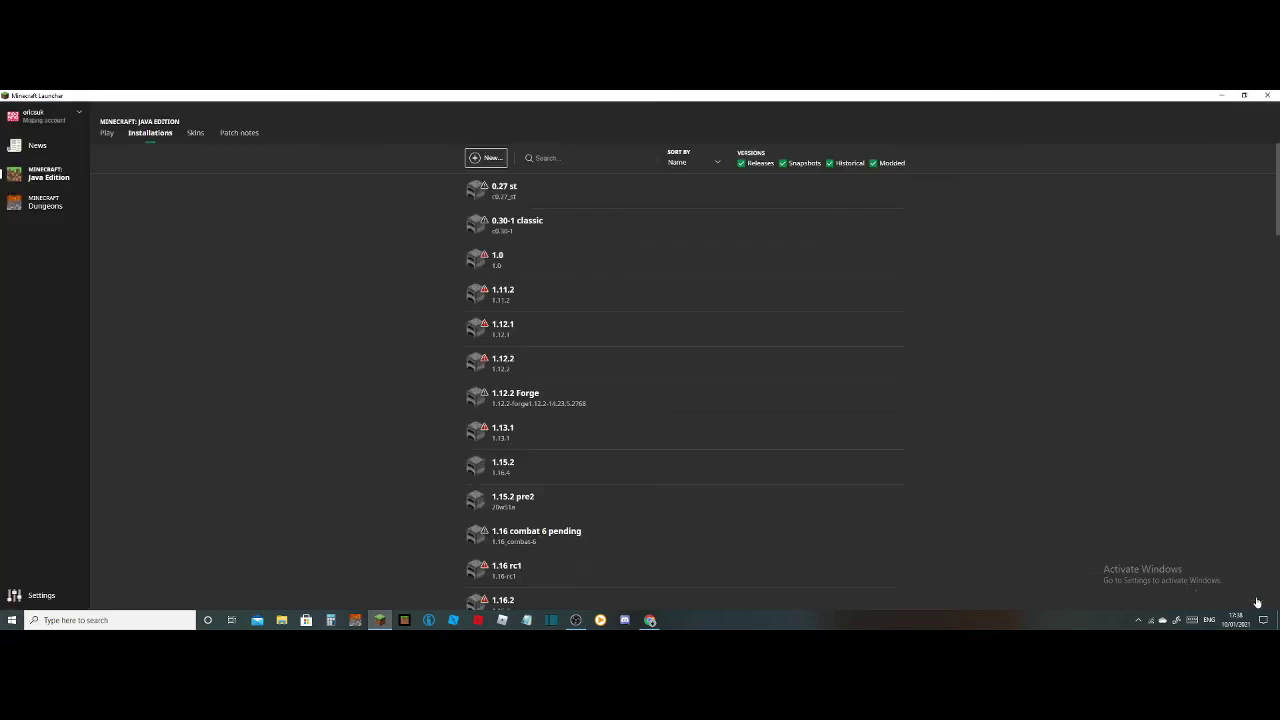
# On the Play page, select the 2.0 installation in the installation selector
pyautogui.click(107, 133)
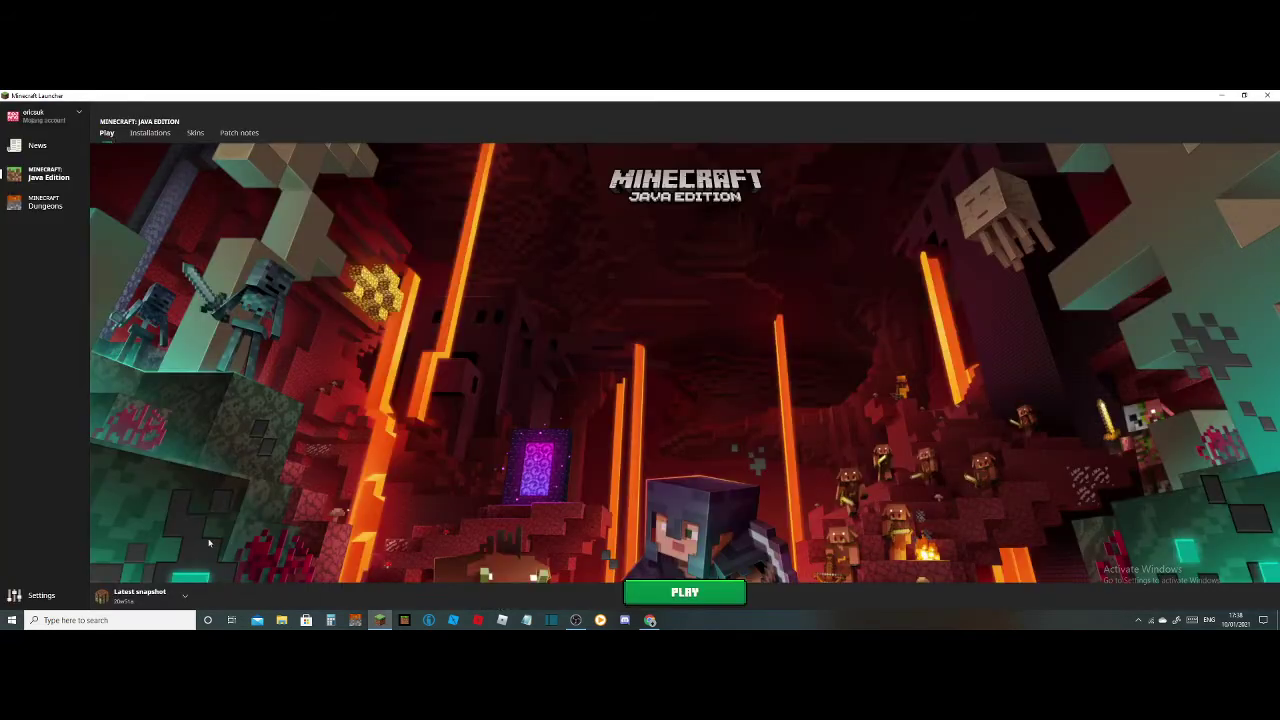
pyautogui.click(181, 595)
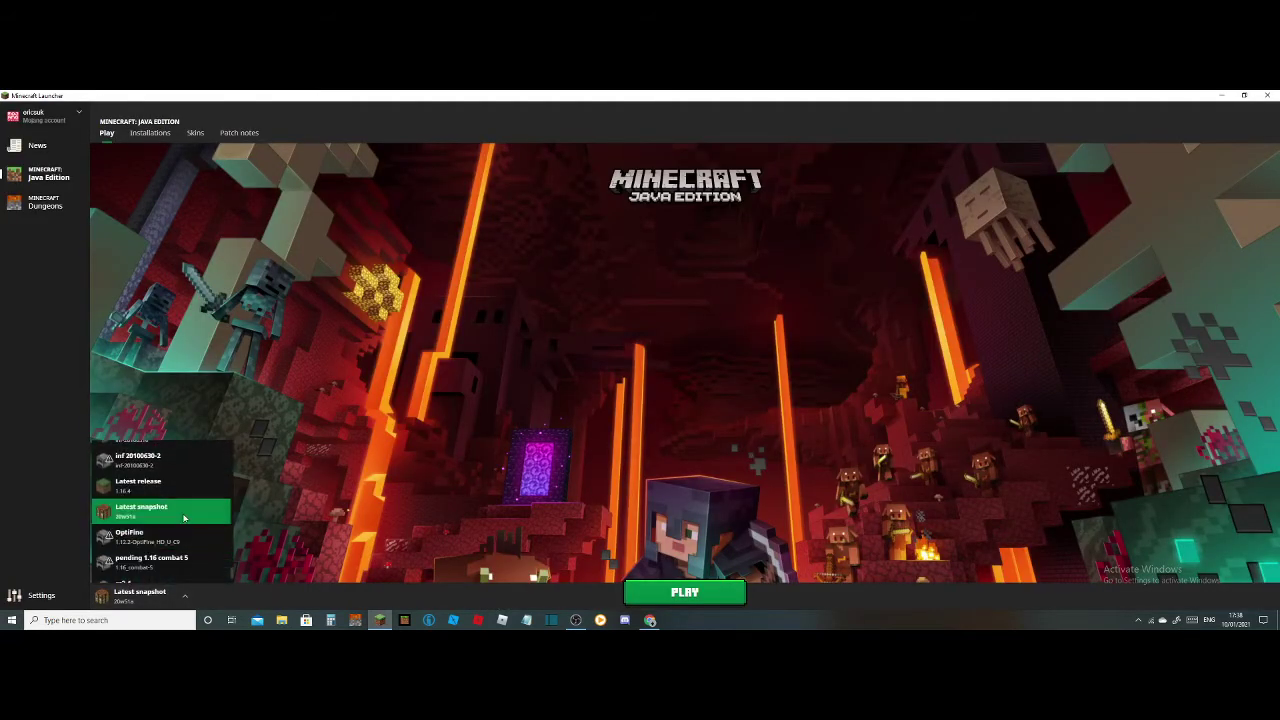
pyautogui.scroll(-10, 184, 518)
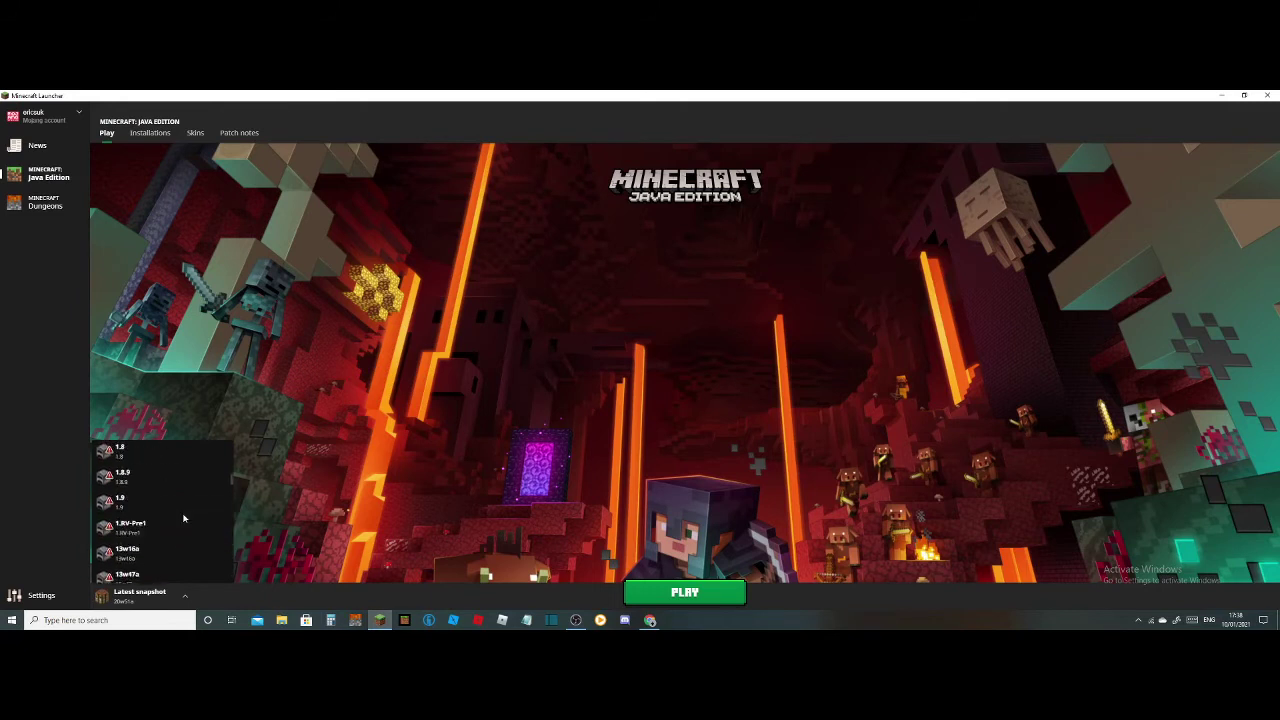
pyautogui.scroll(5, 184, 518)
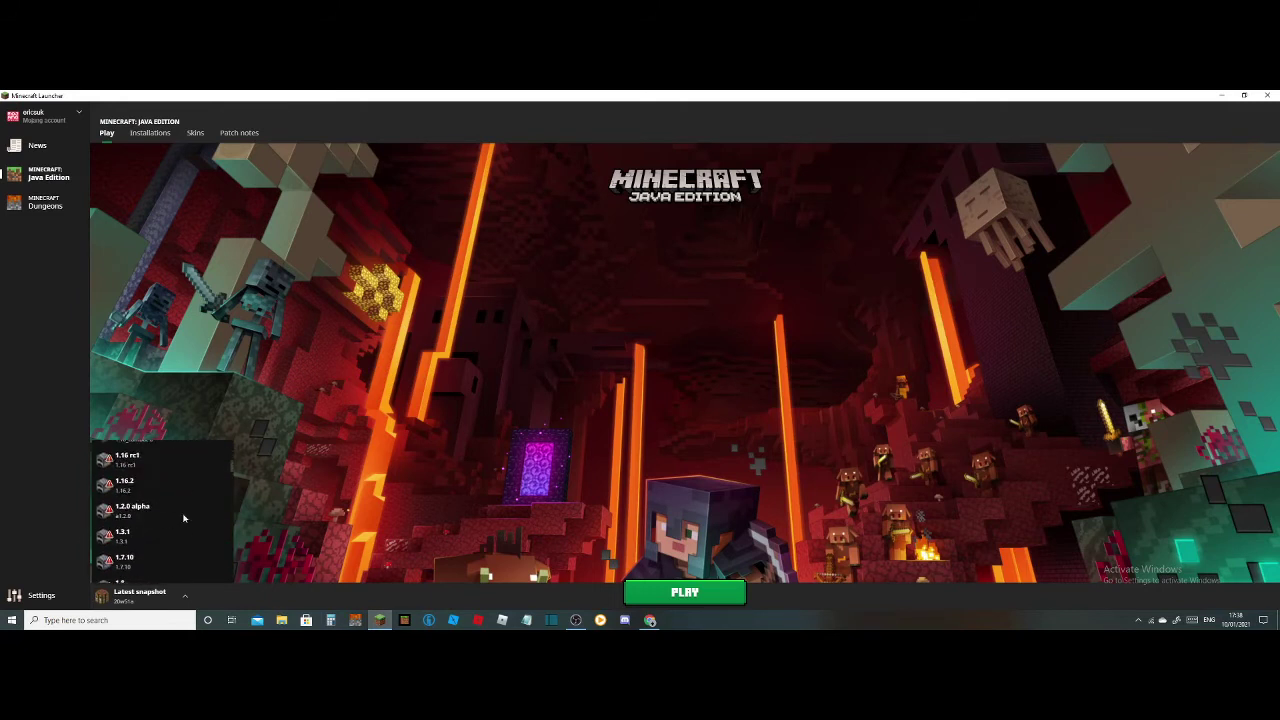
pyautogui.scroll(-5, 184, 518)
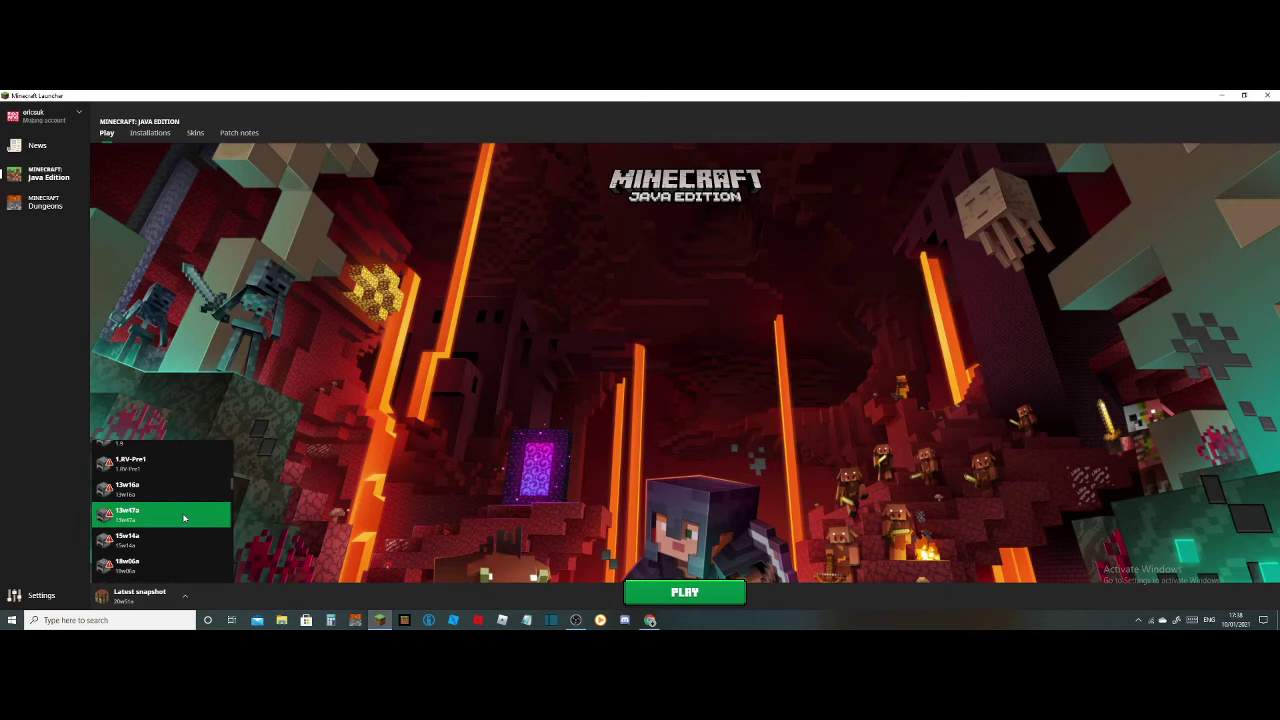
pyautogui.scroll(-10, 184, 518)
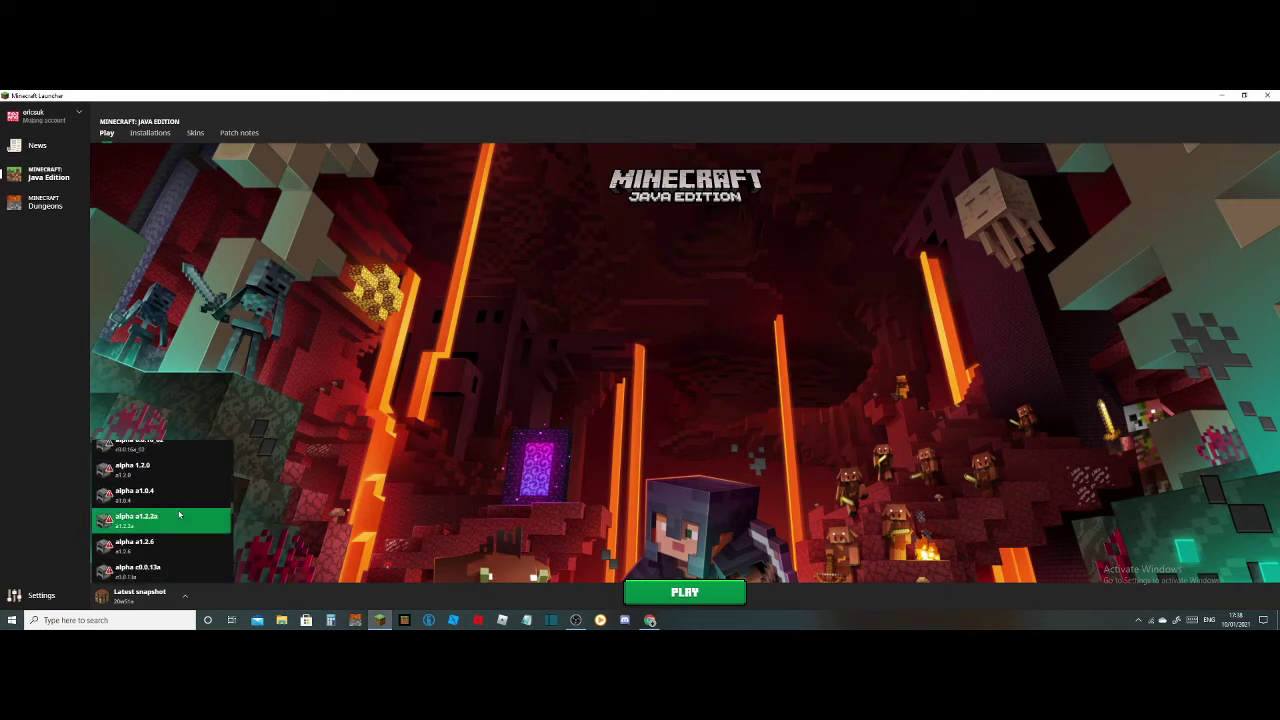
pyautogui.scroll(3, 180, 515)
pyautogui.scroll(1, 175, 522)
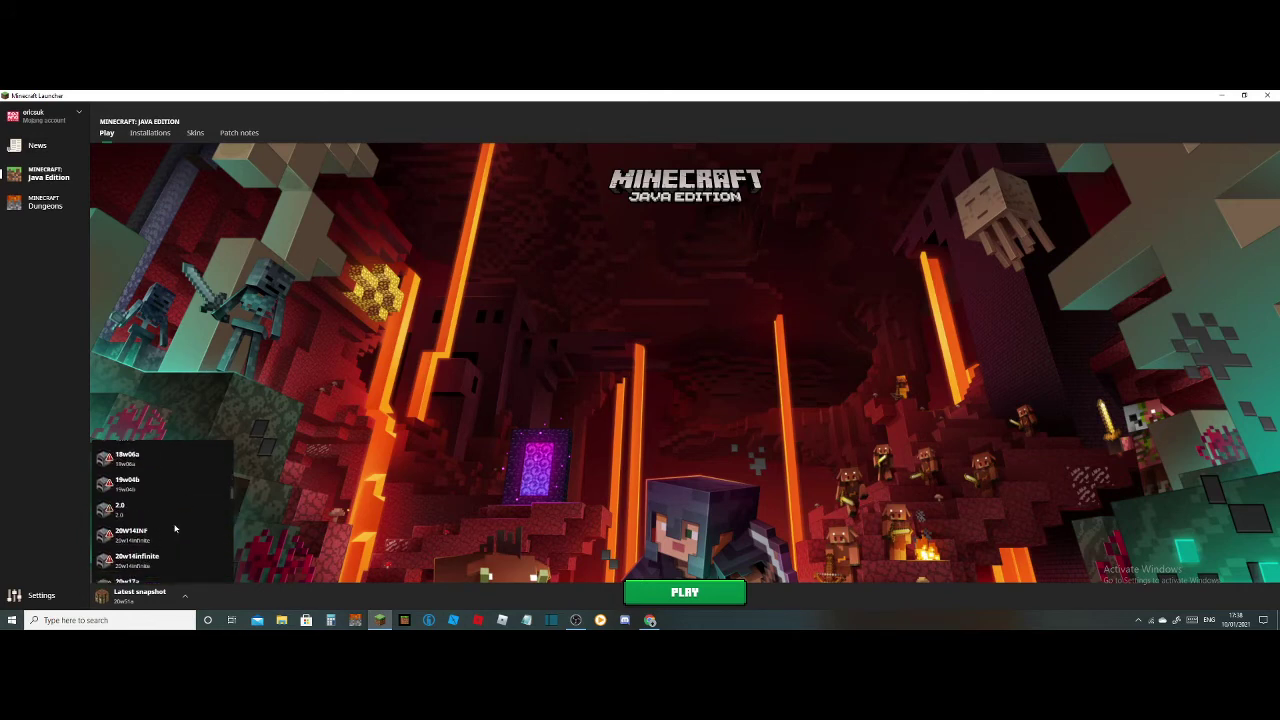
pyautogui.click(168, 522)
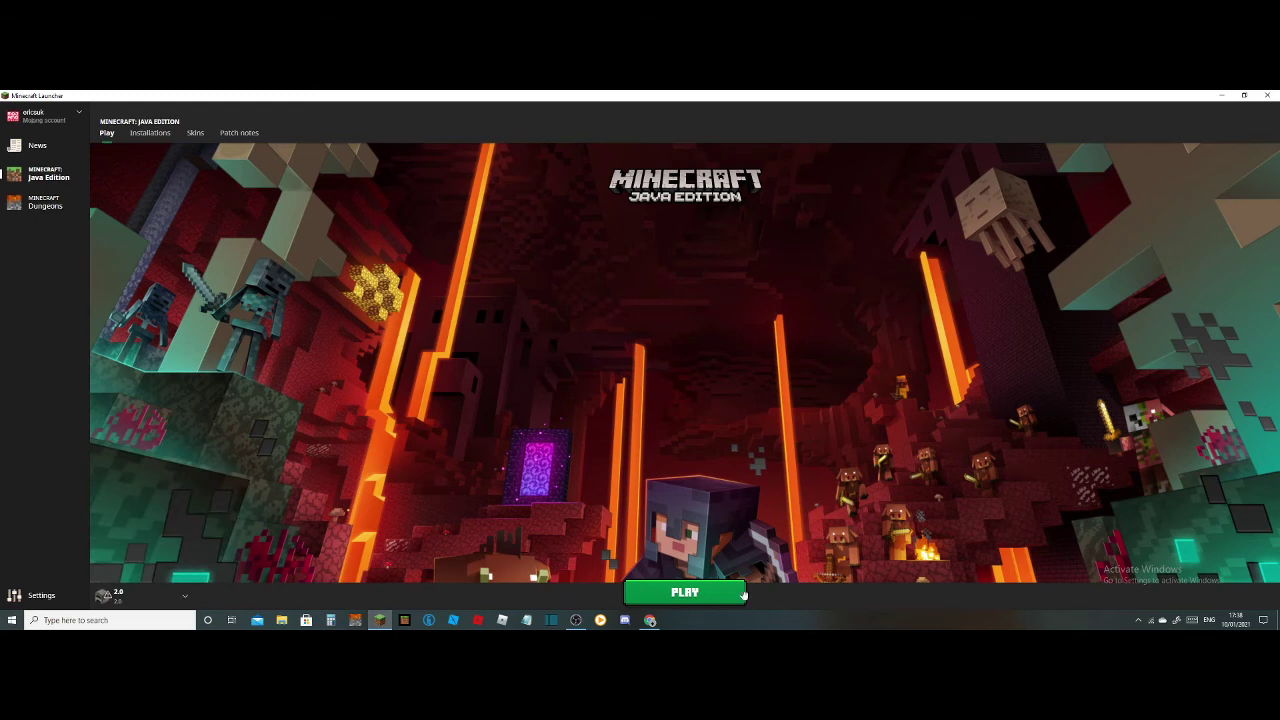
# Launch 2.0, ticking 'I understand the risks' to accept and suppress the modified-installation warning
pyautogui.click(684, 590)
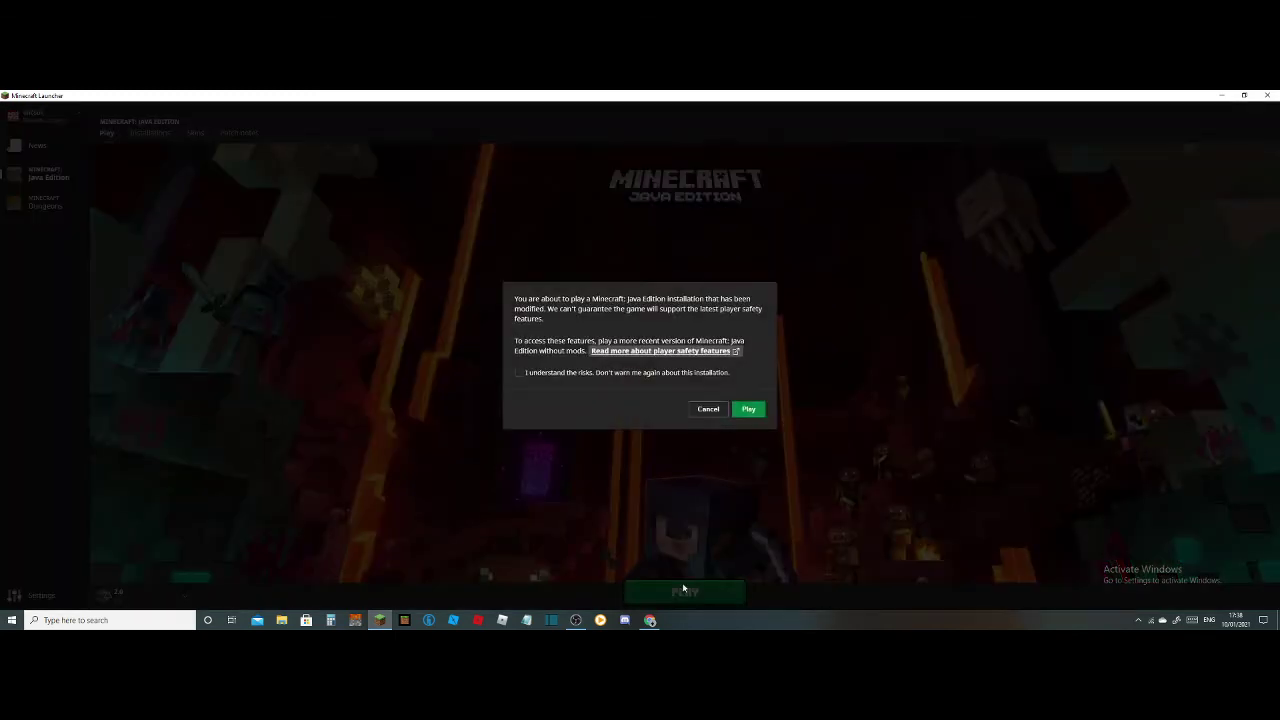
pyautogui.click(525, 372)
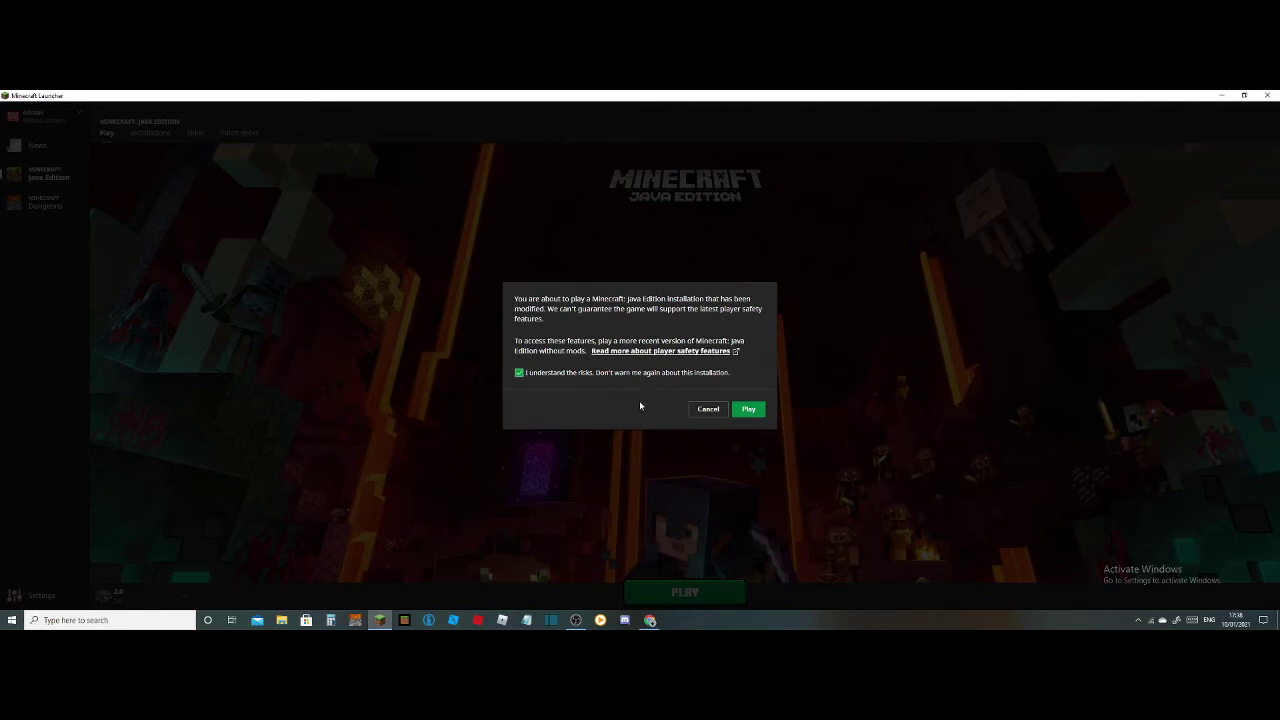
pyautogui.click(749, 410)
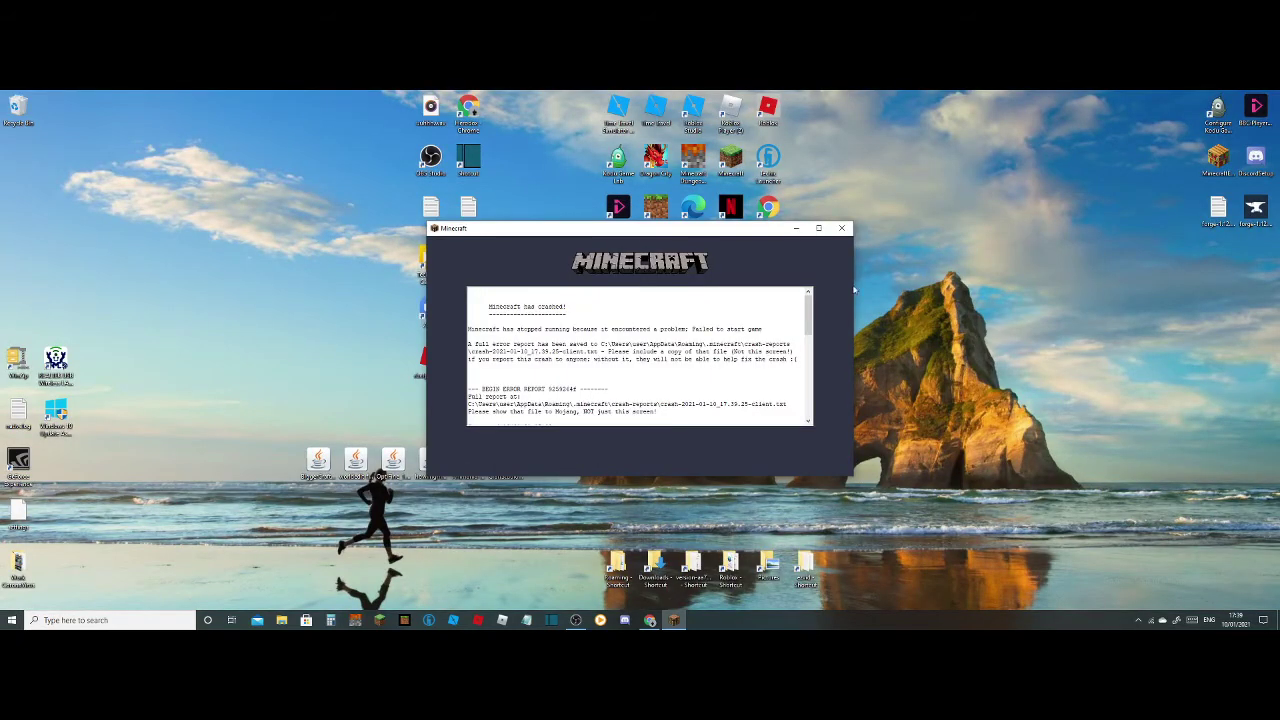
# Read the maximized crash report, close it, dismiss the Game crashed notice and relaunch 2.0
pyautogui.click(818, 228)
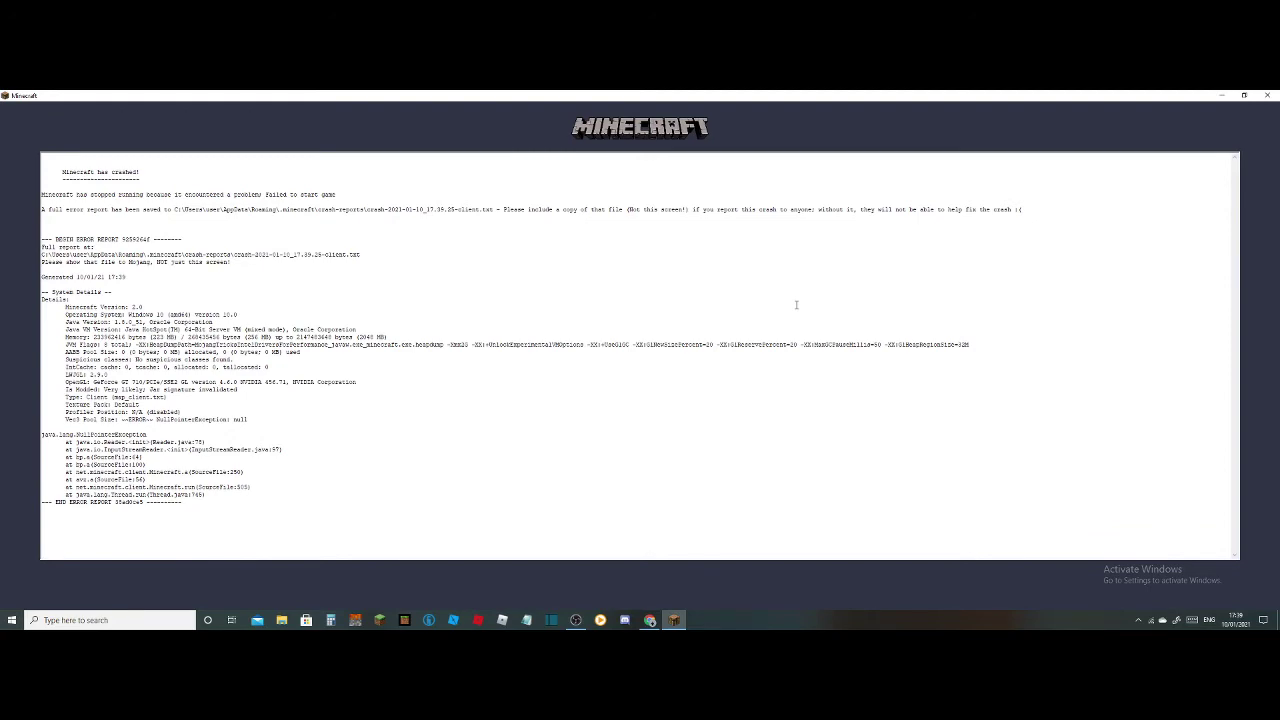
pyautogui.click(1267, 95)
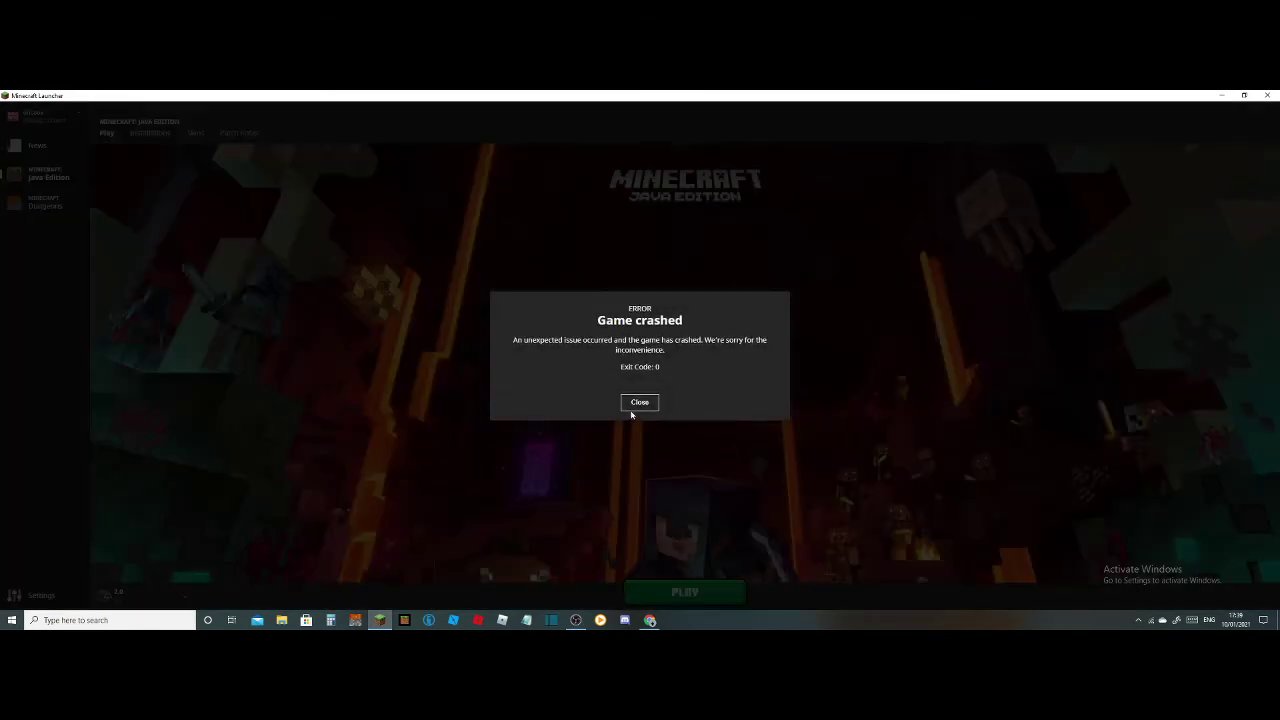
pyautogui.click(638, 405)
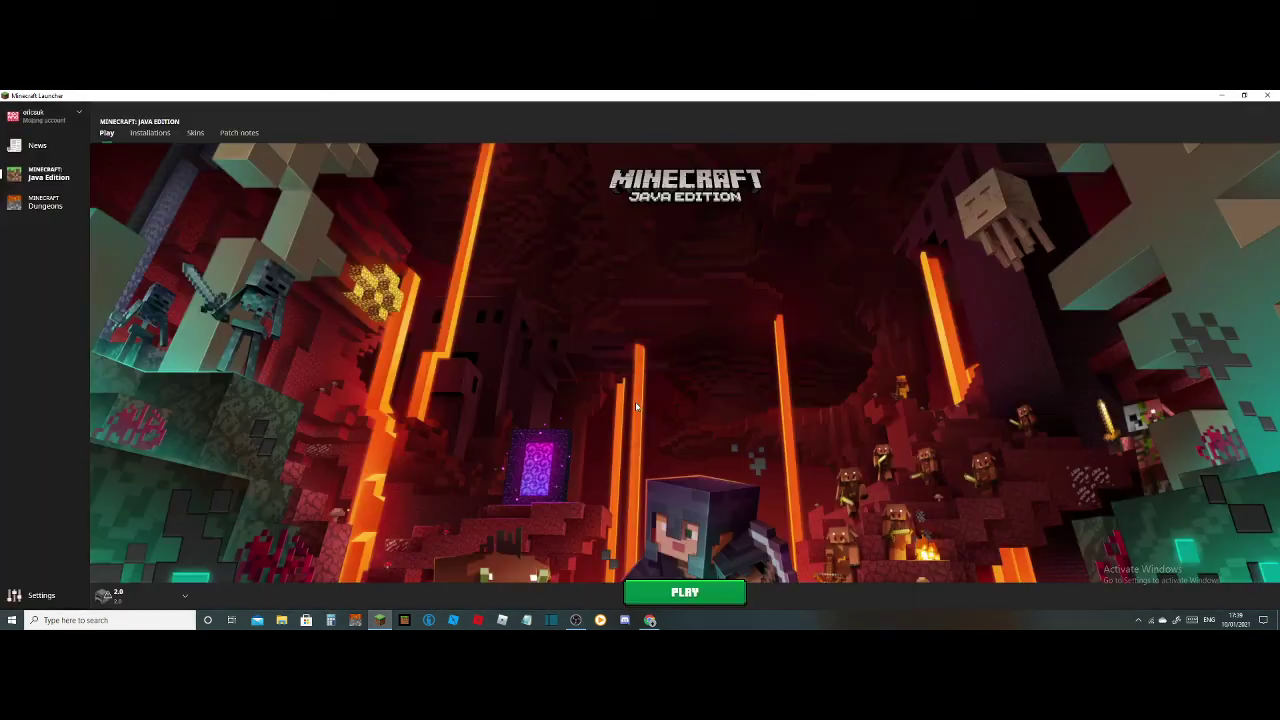
pyautogui.click(689, 601)
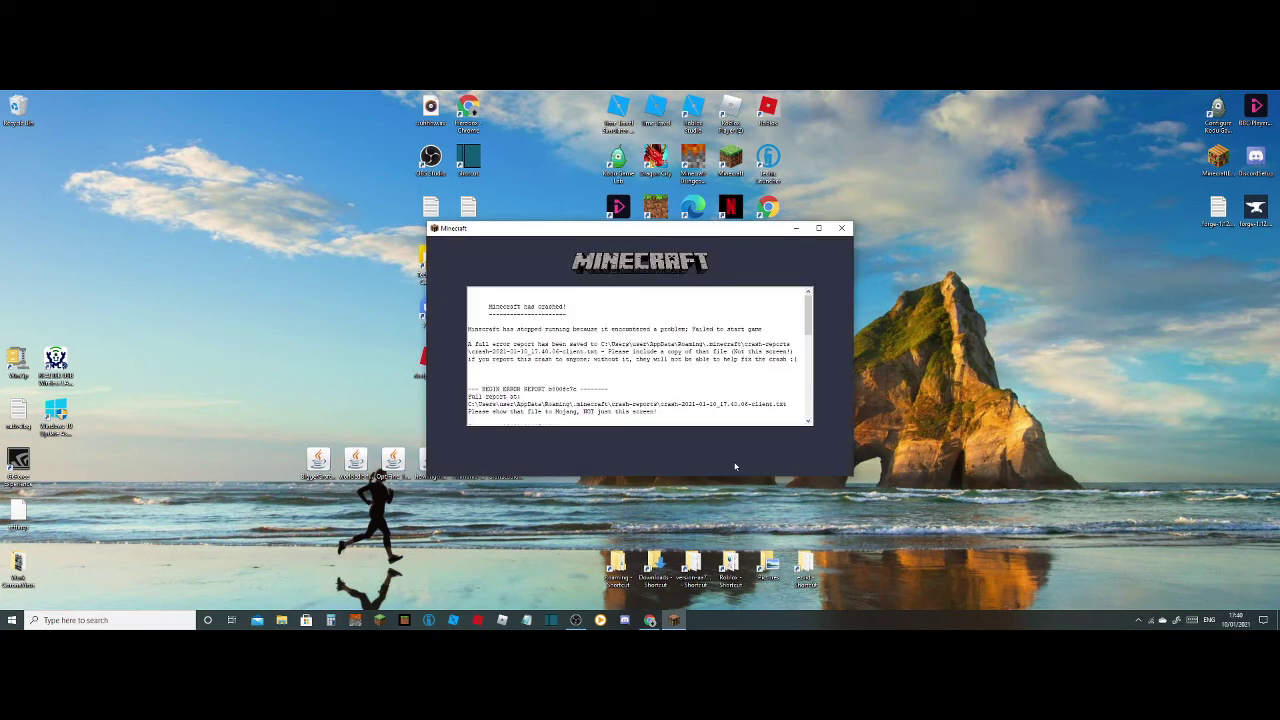
# Read the crash report down to its END ERROR REPORT line, then close its window
pyautogui.scroll(-2, 680, 372)
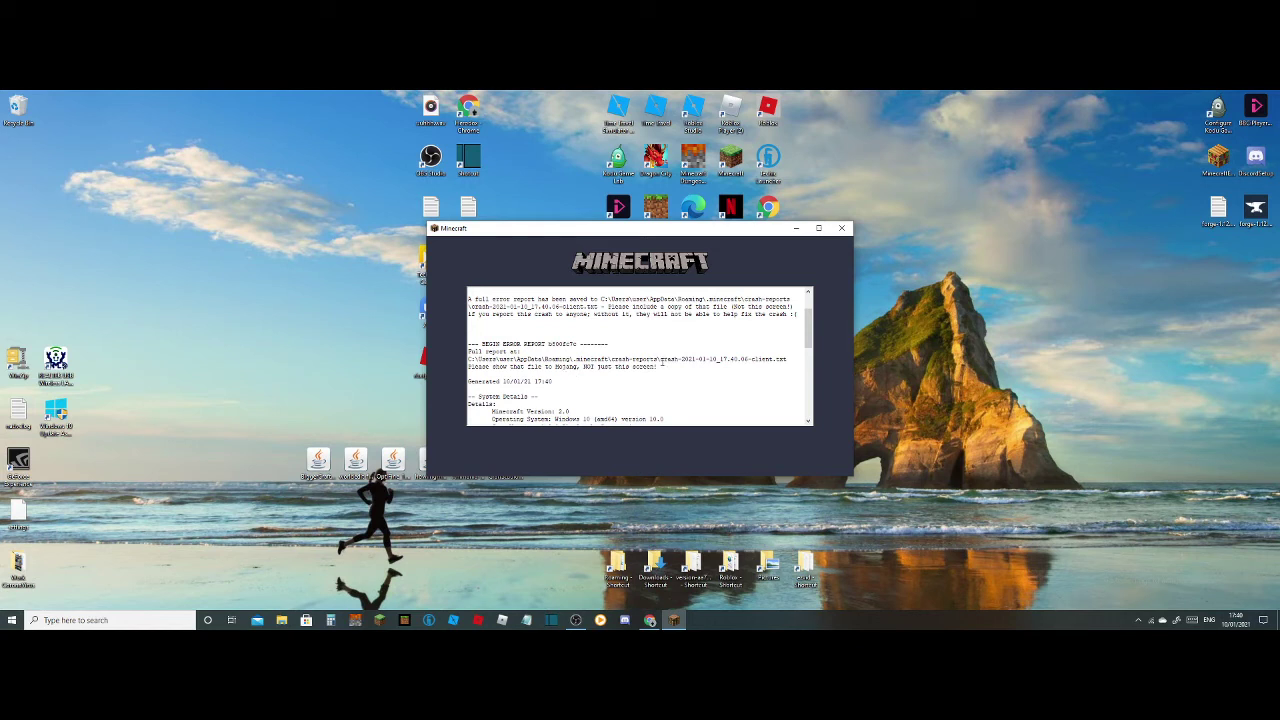
pyautogui.scroll(2, 662, 364)
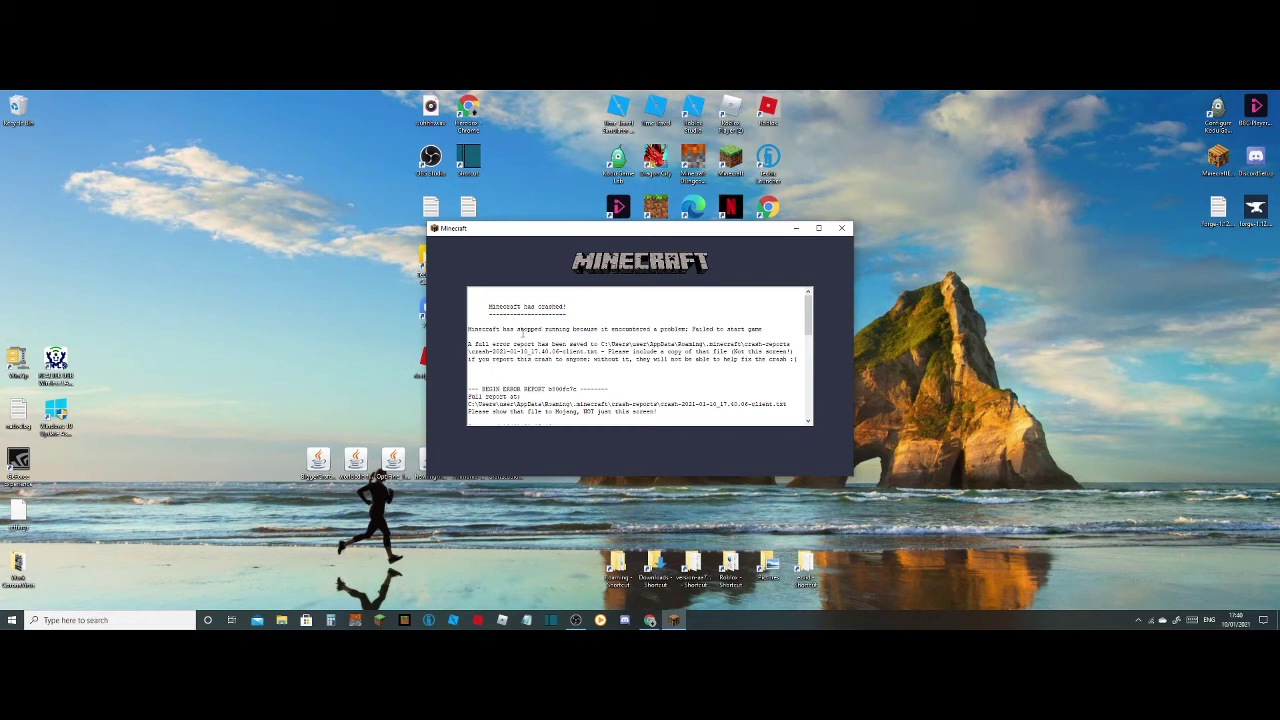
pyautogui.moveTo(468, 336); pyautogui.dragTo(542, 346)
pyautogui.click(540, 345)
pyautogui.scroll(-2, 711, 344)
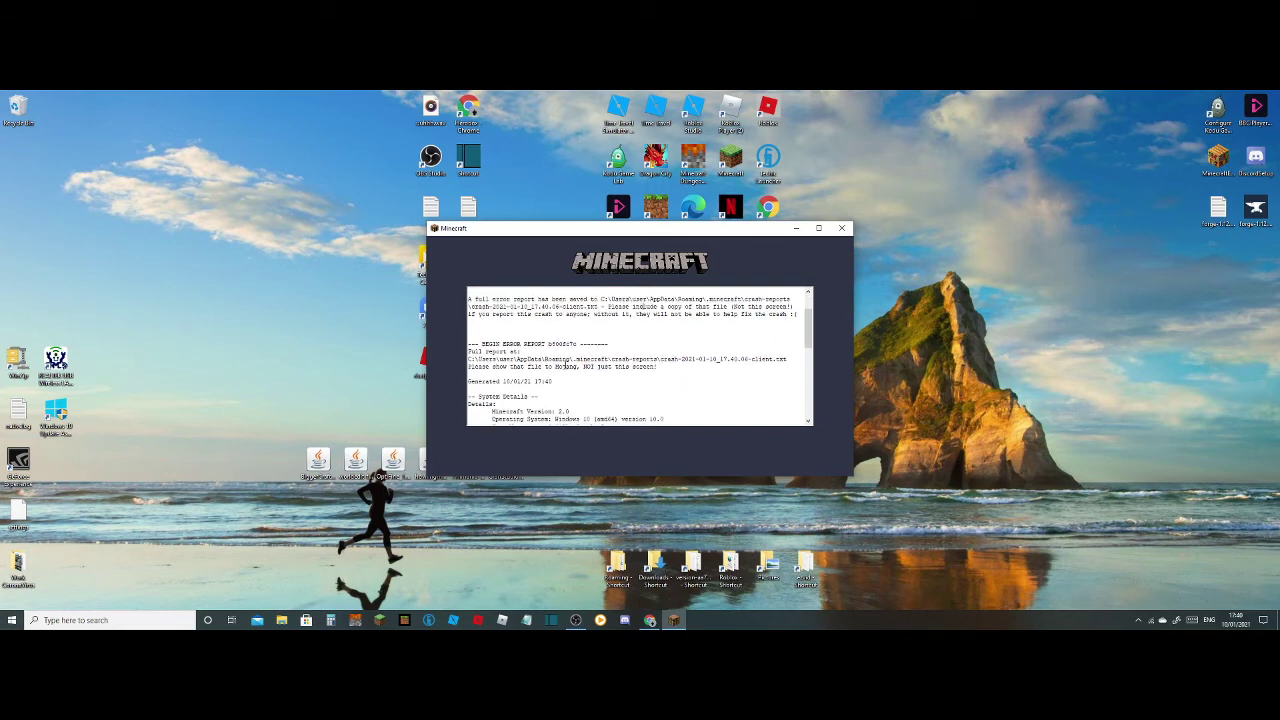
pyautogui.scroll(-1, 555, 364)
pyautogui.scroll(-1, 518, 373)
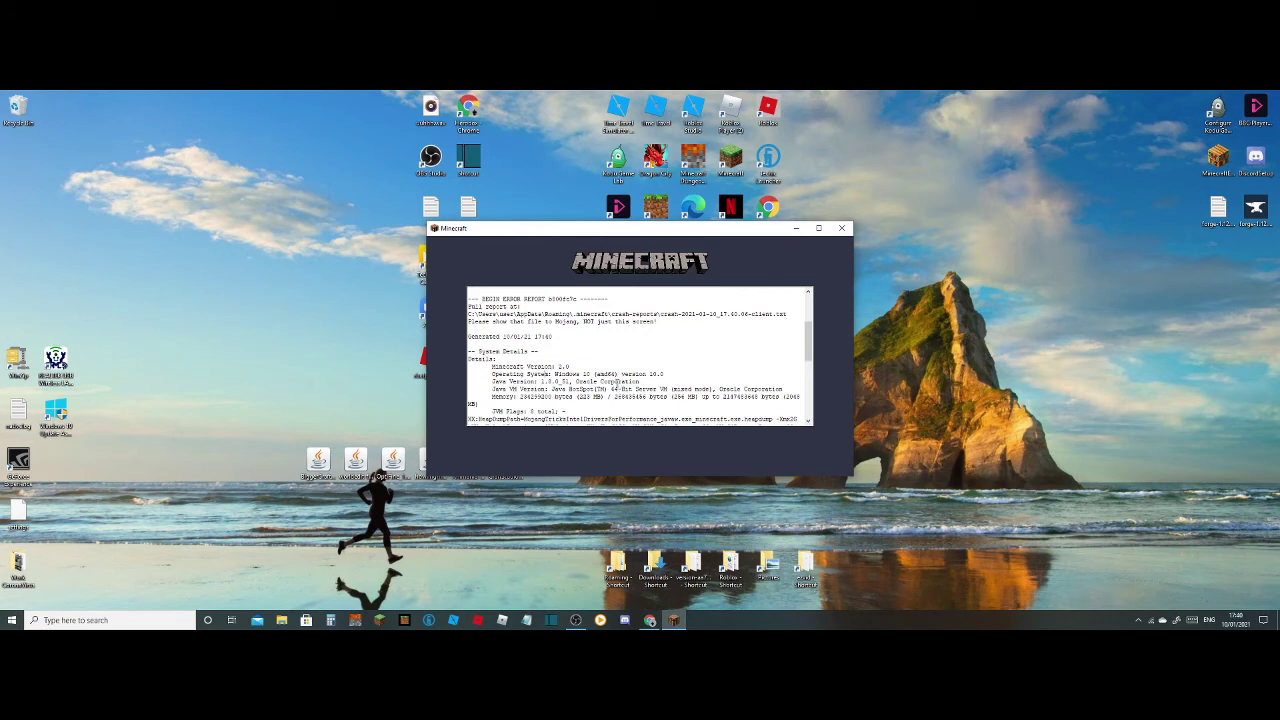
pyautogui.scroll(-1, 580, 381)
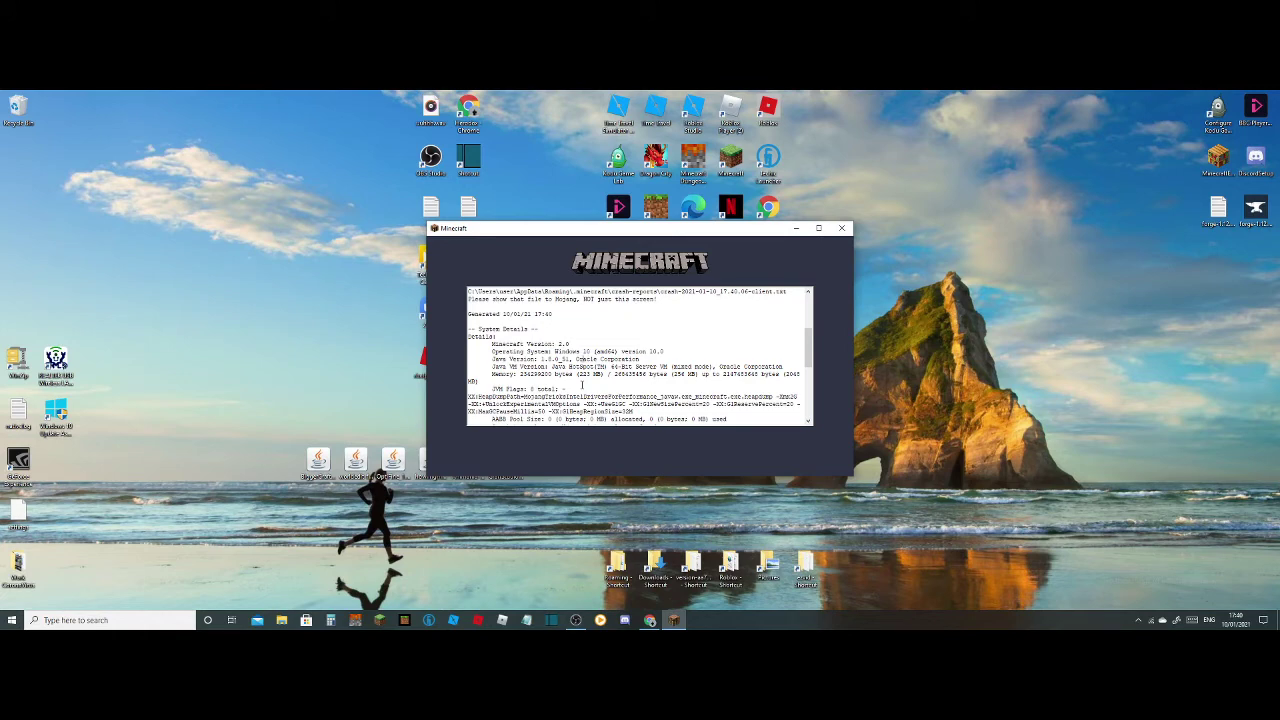
pyautogui.scroll(-1, 581, 384)
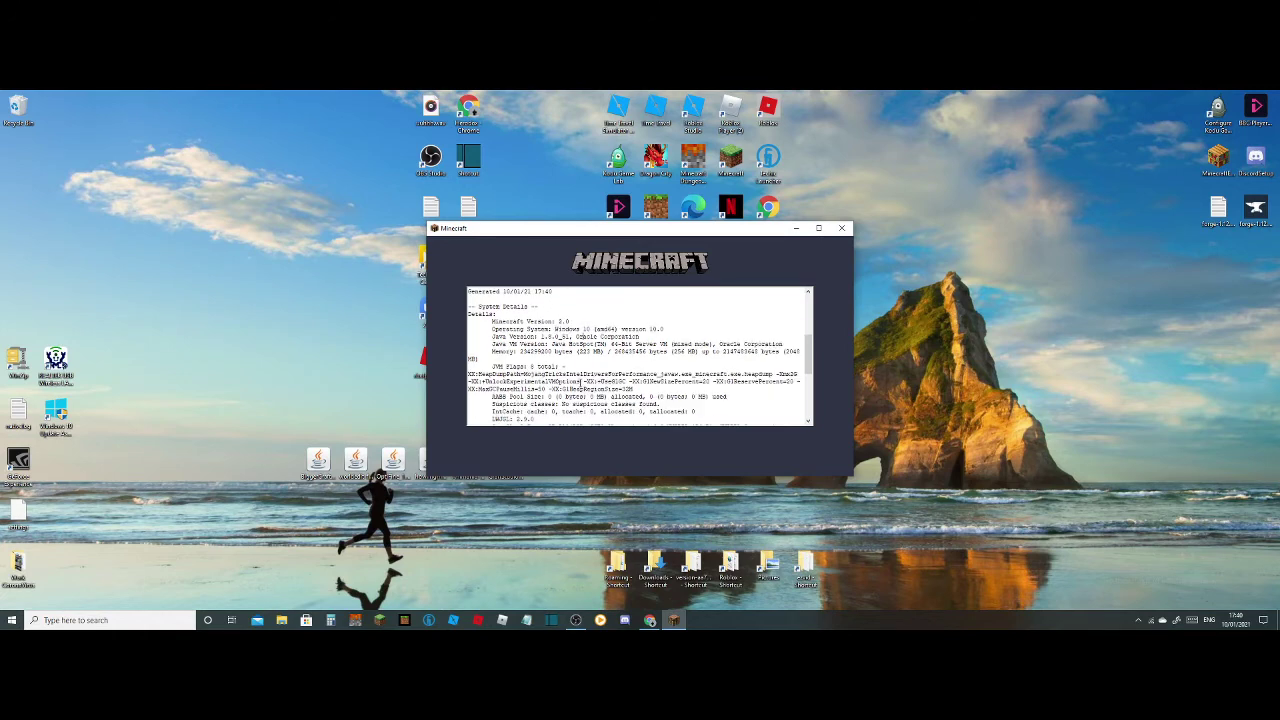
pyautogui.scroll(-5, 581, 381)
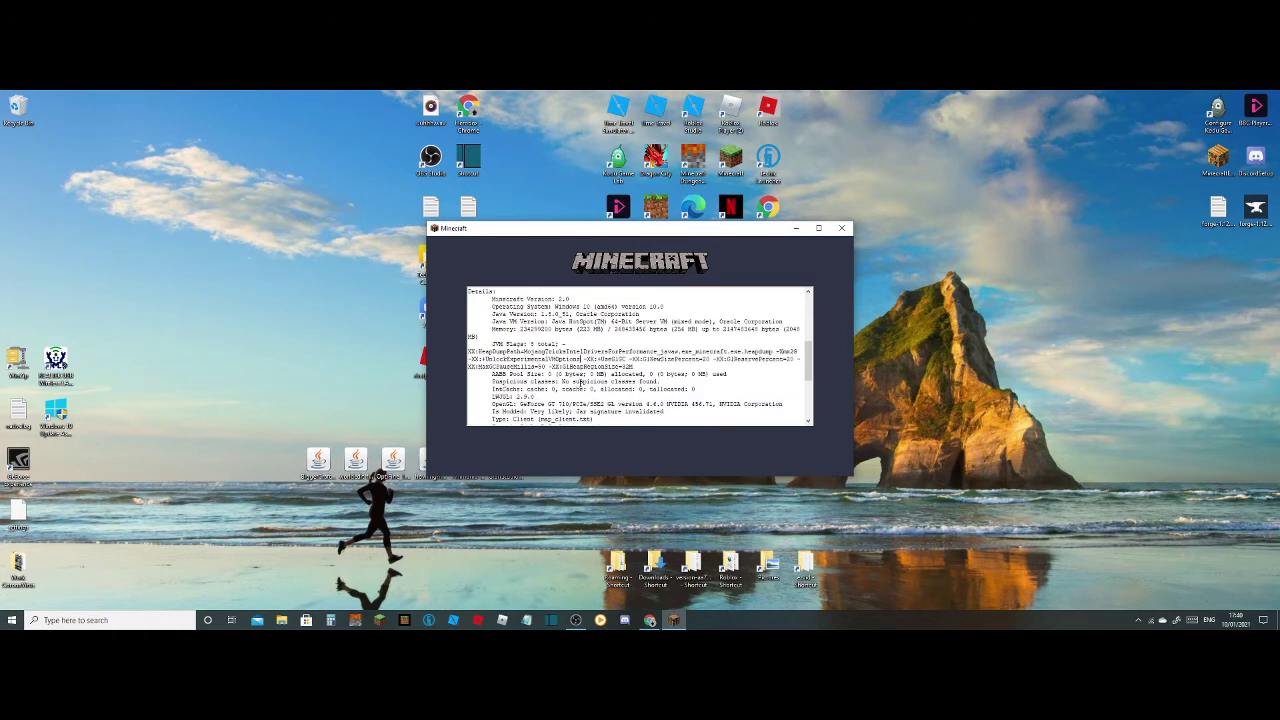
pyautogui.scroll(-1, 581, 382)
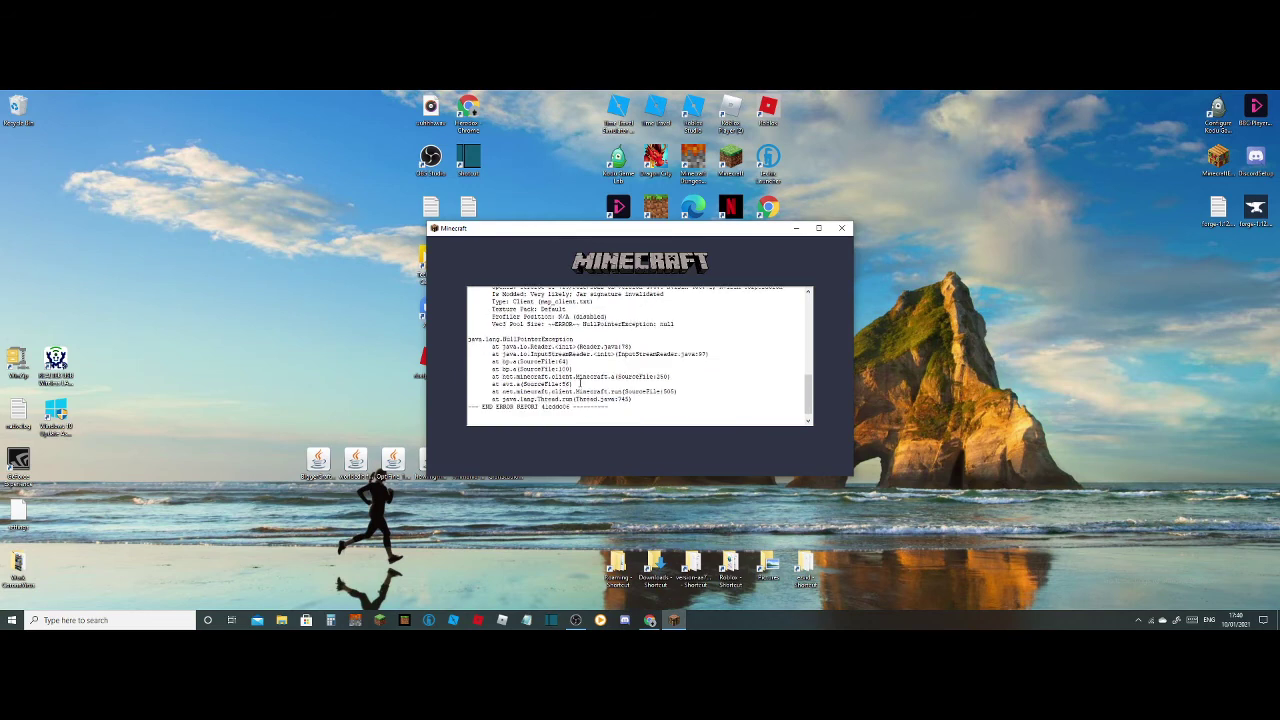
pyautogui.click(841, 228)
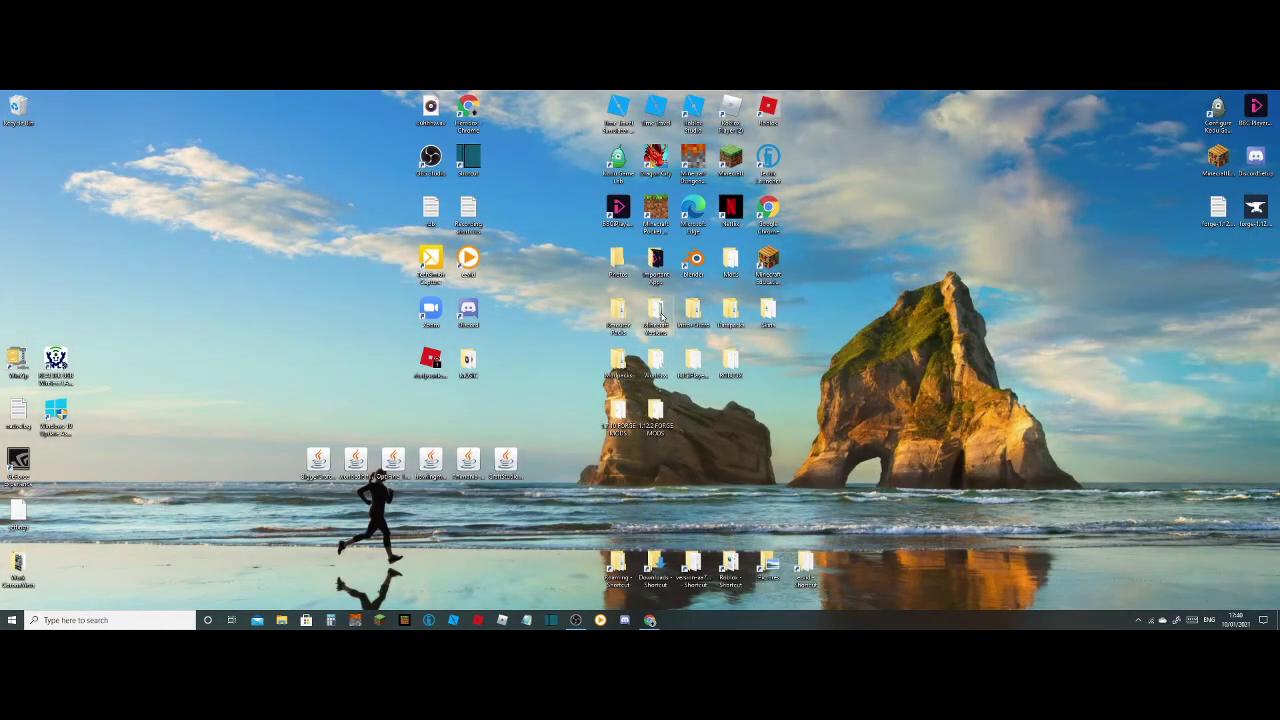
# Copy the 2.0 folder from the Minecraft Versions folder
pyautogui.doubleClick(656, 312)
pyautogui.scroll(-2, 107, 316)
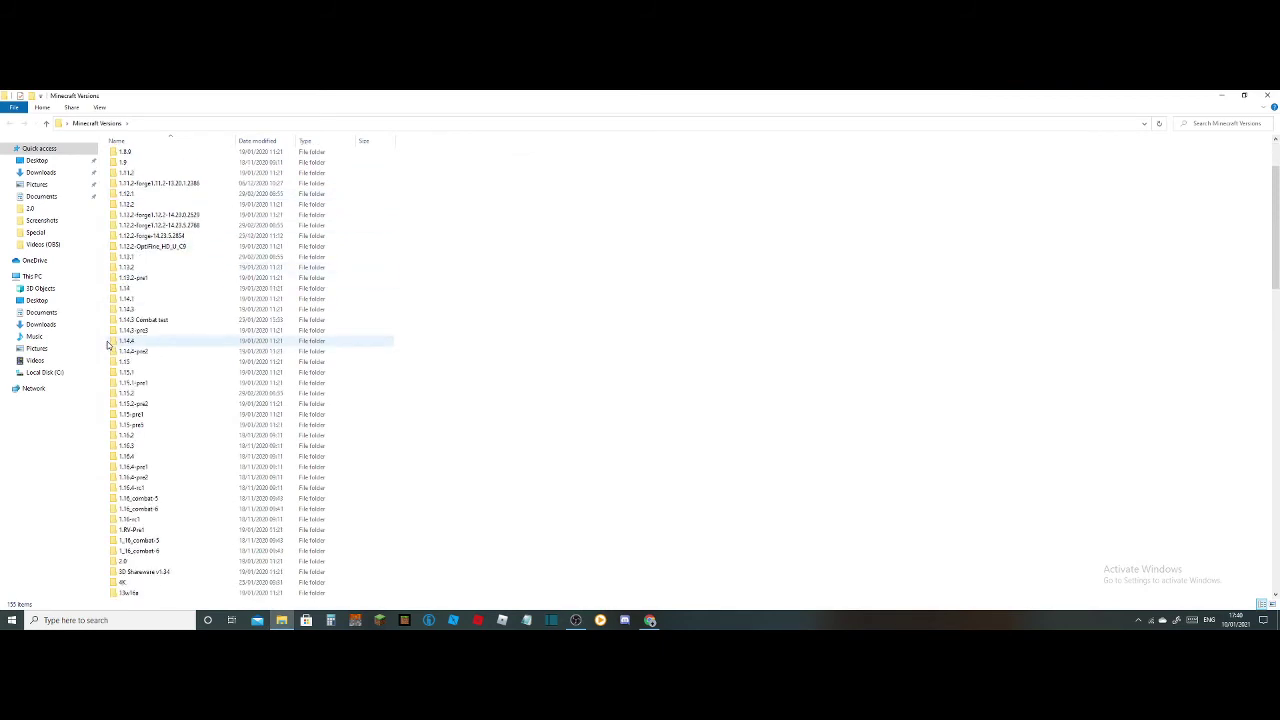
pyautogui.scroll(2, 141, 305)
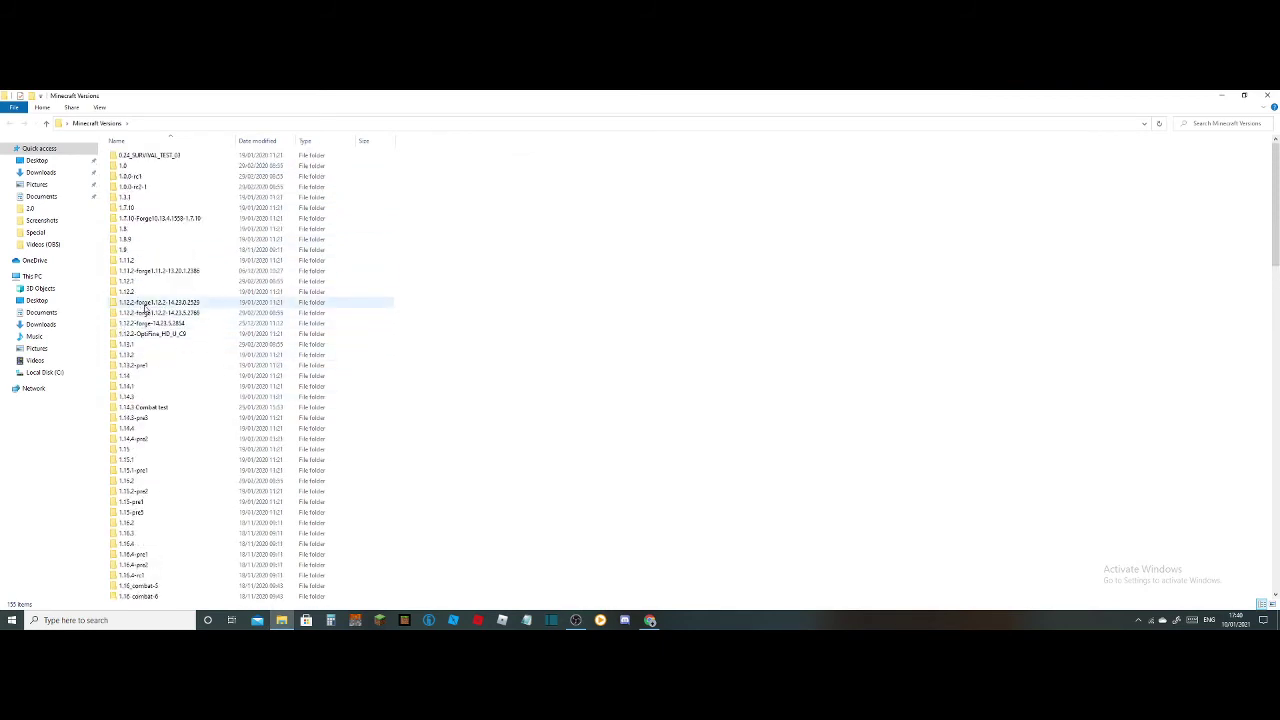
pyautogui.scroll(-9, 144, 309)
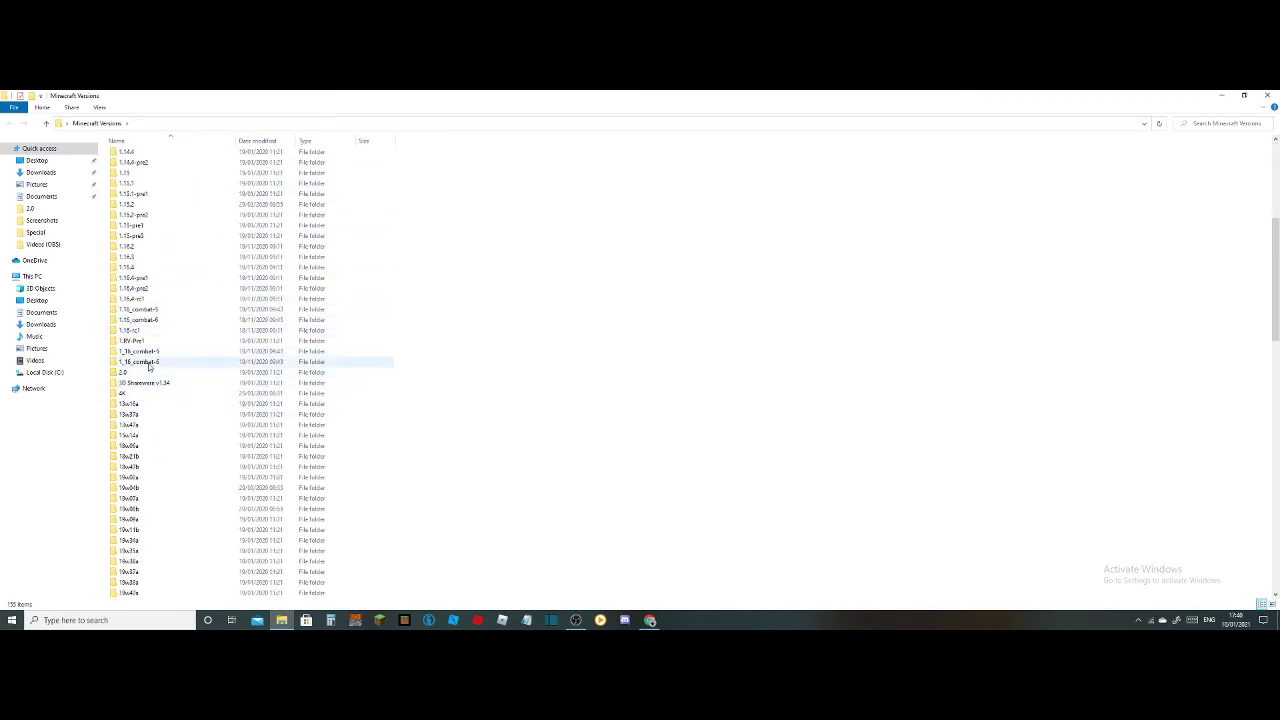
pyautogui.rightClick(150, 372)
pyautogui.click(180, 522)
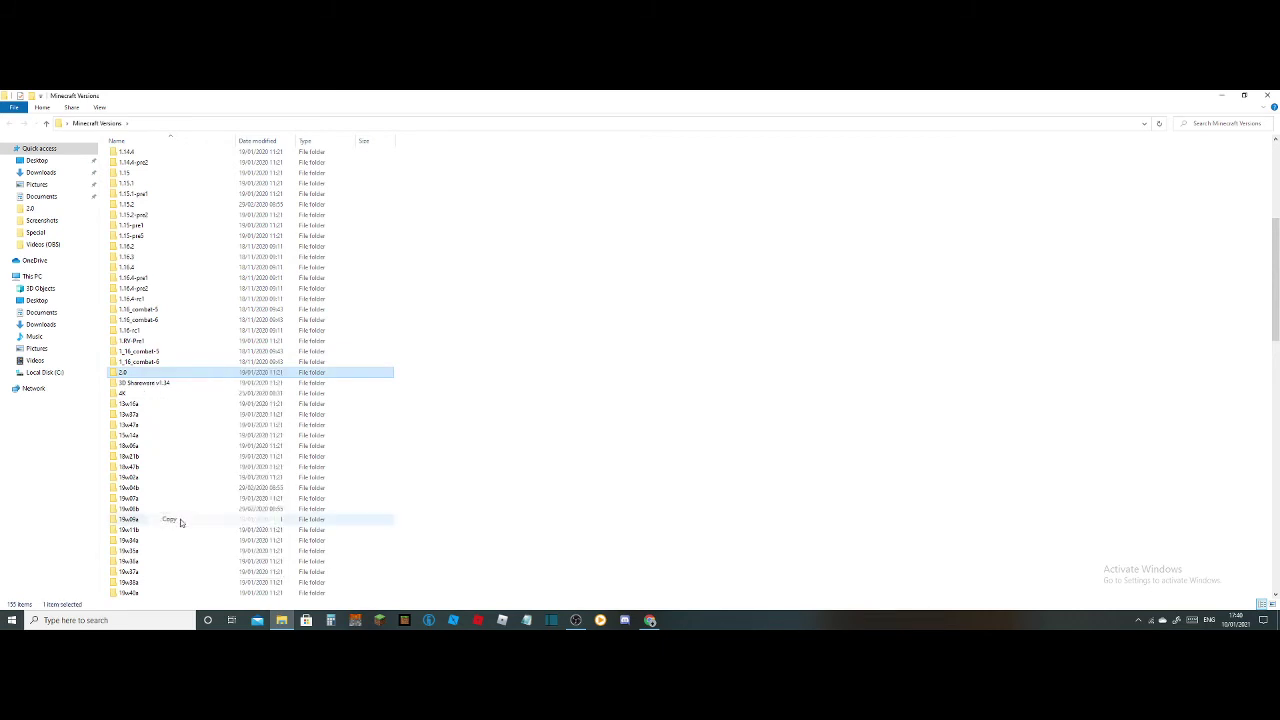
pyautogui.click(1267, 95)
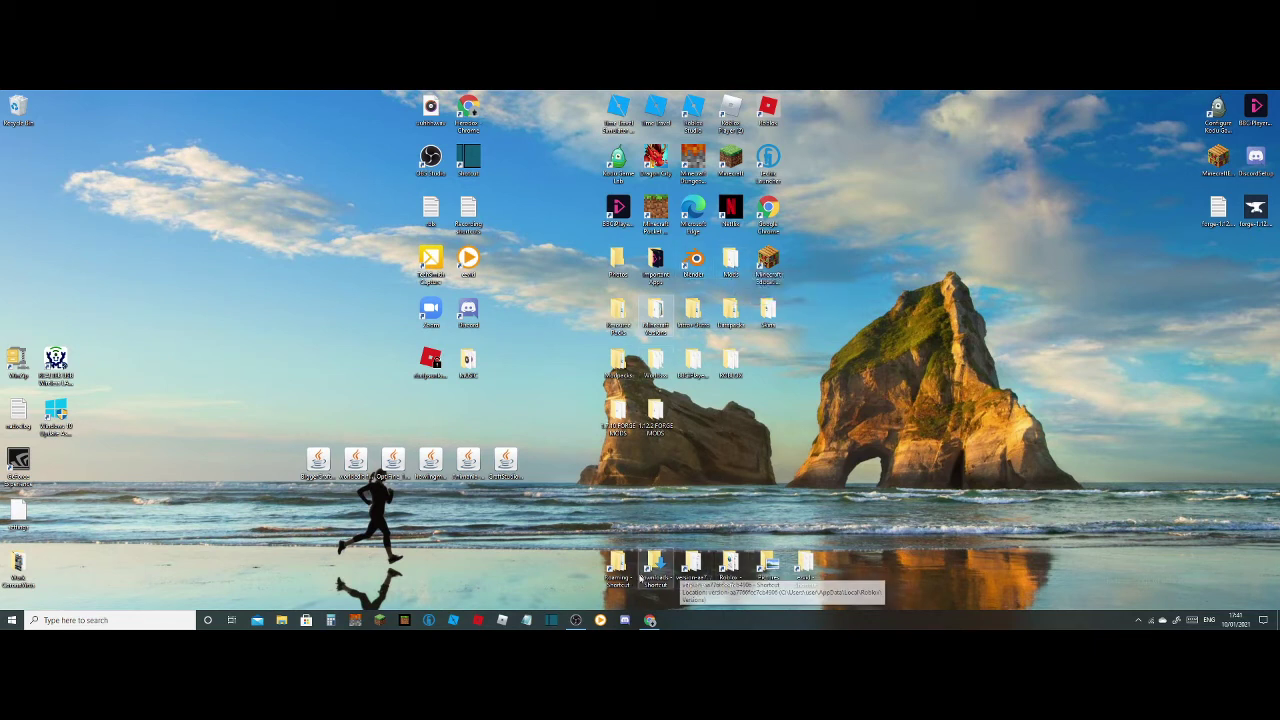
# Go to Roaming > .minecraft > versions and look inside the existing 2.0 folder
pyautogui.doubleClick(627, 577)
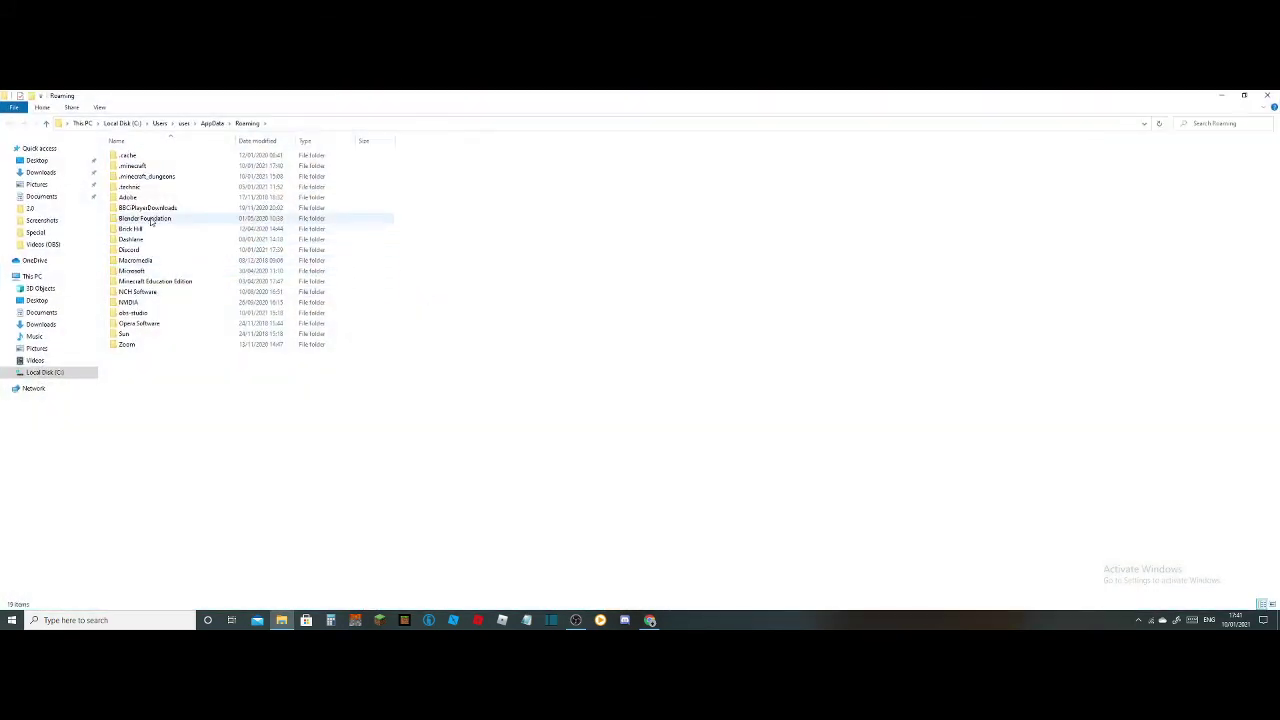
pyautogui.click(150, 168)
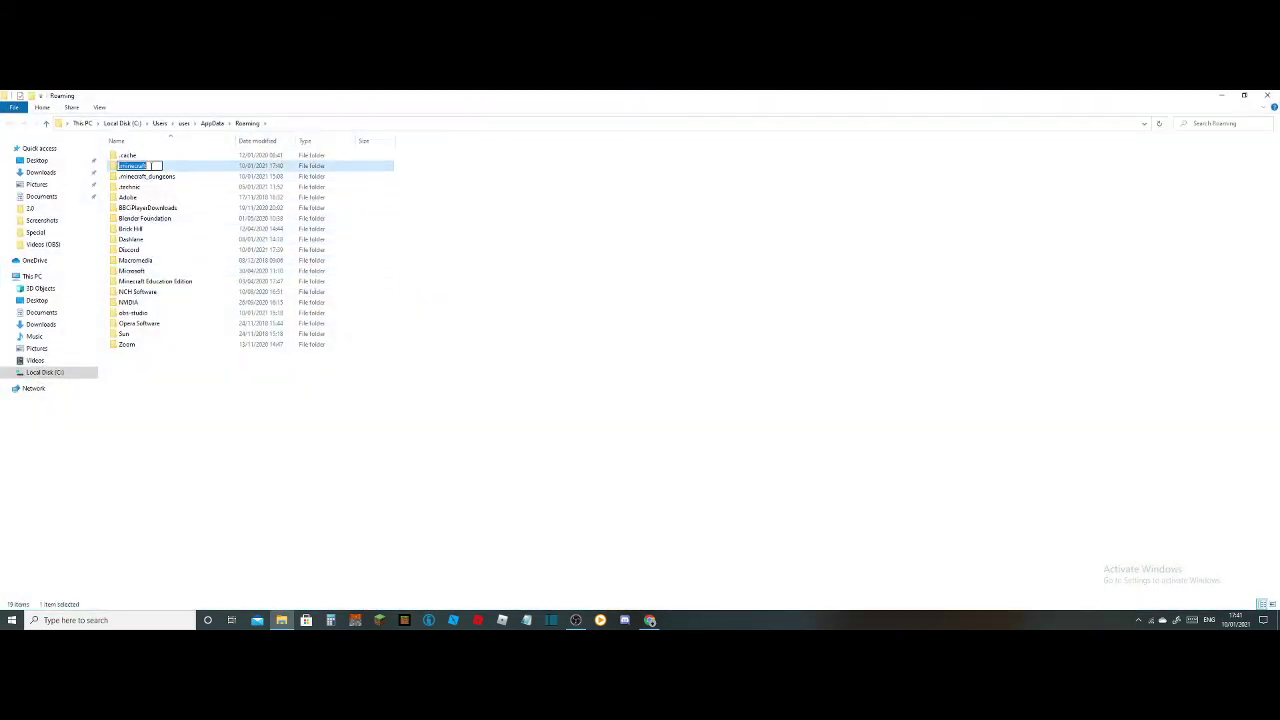
pyautogui.doubleClick(186, 163)
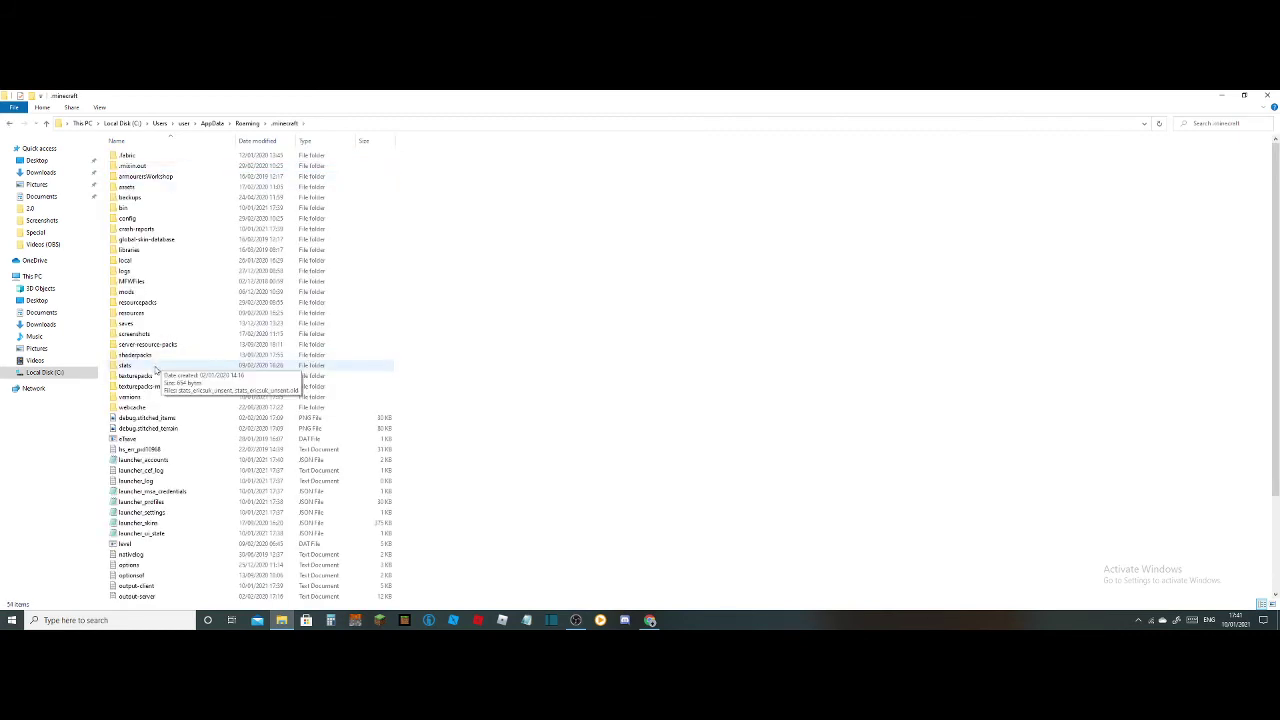
pyautogui.doubleClick(137, 399)
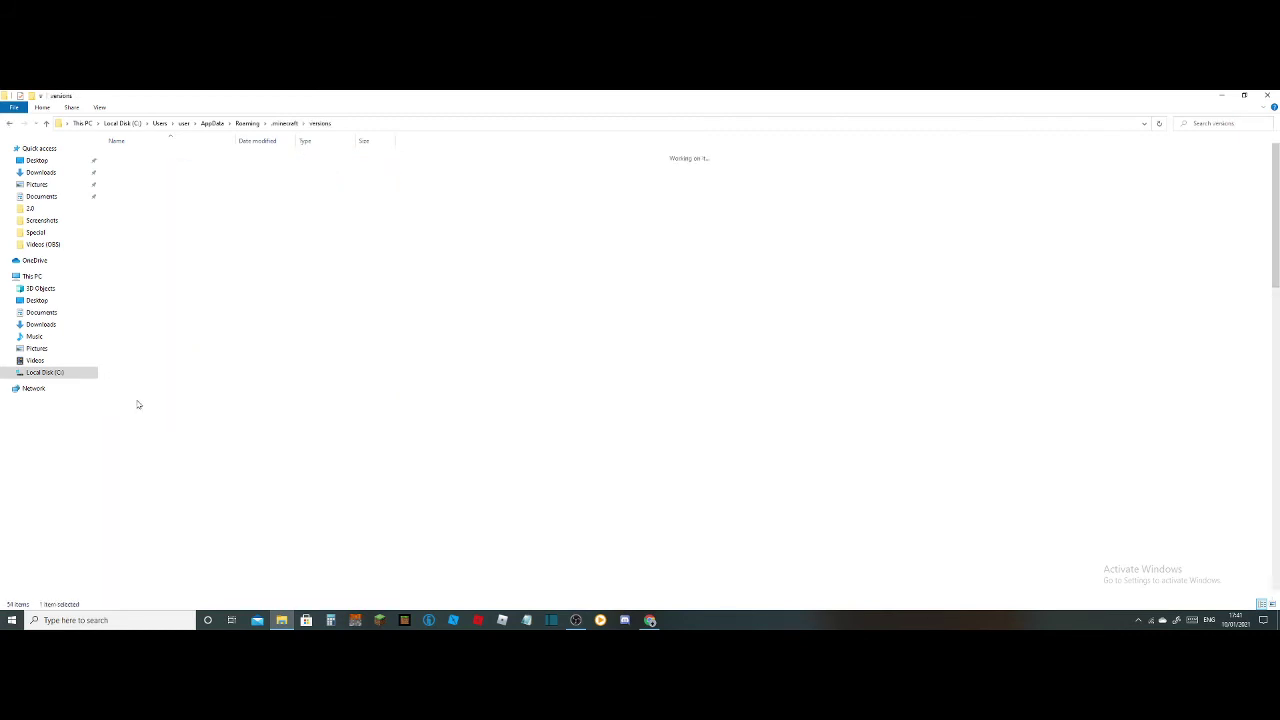
pyautogui.scroll(-5, 175, 400)
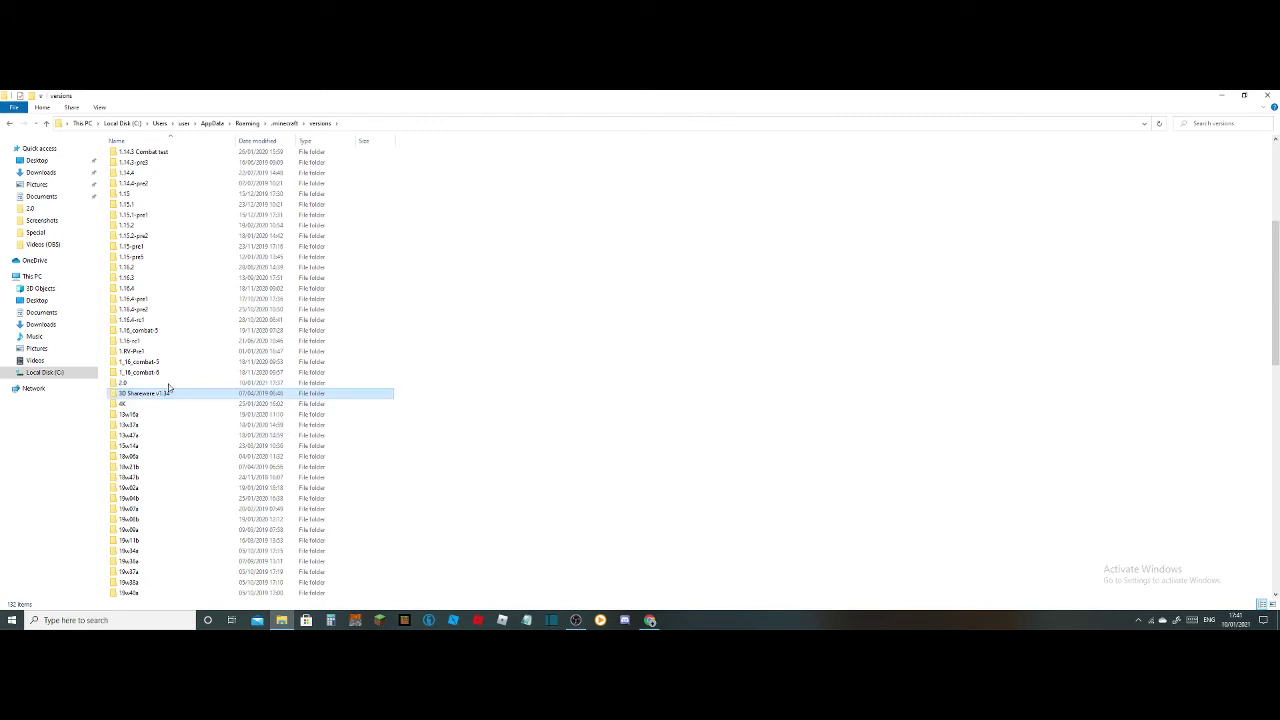
pyautogui.doubleClick(168, 385)
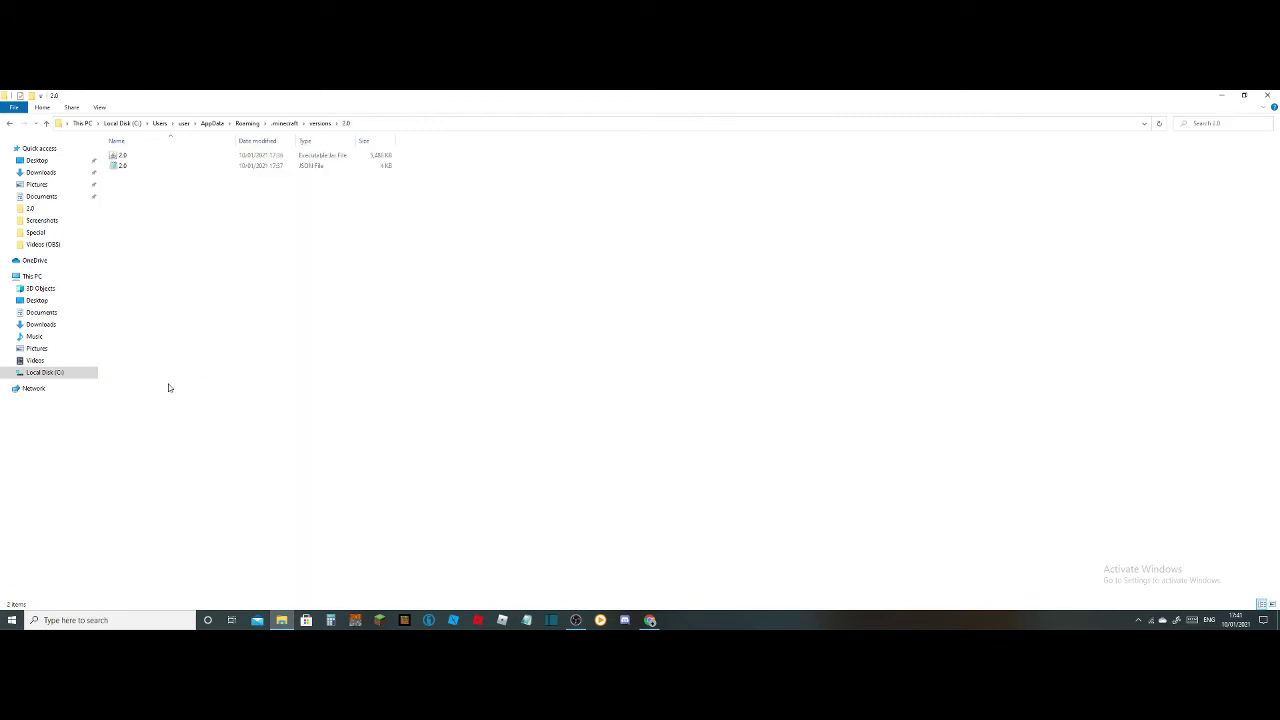
pyautogui.click(320, 123)
pyautogui.scroll(-1, 170, 540)
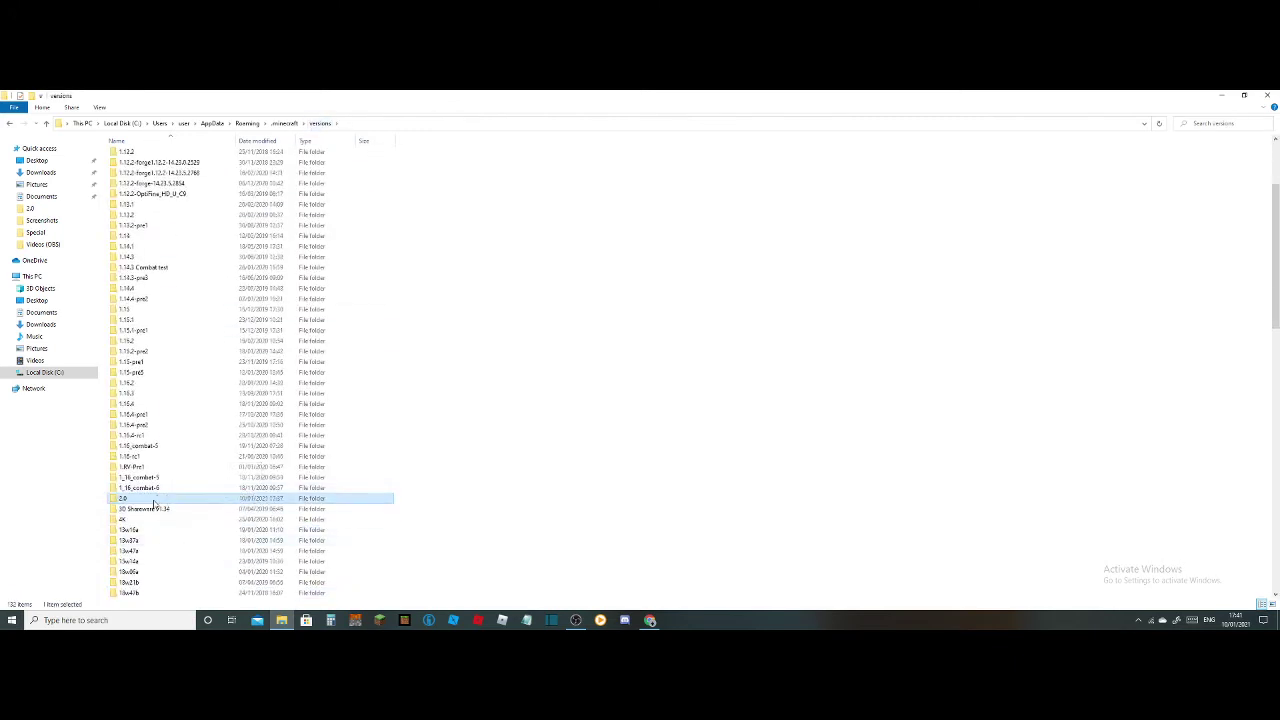
# Delete the old 2.0 folder, paste the copied one into versions, and check its files
pyautogui.rightClick(157, 498)
pyautogui.click(190, 467)
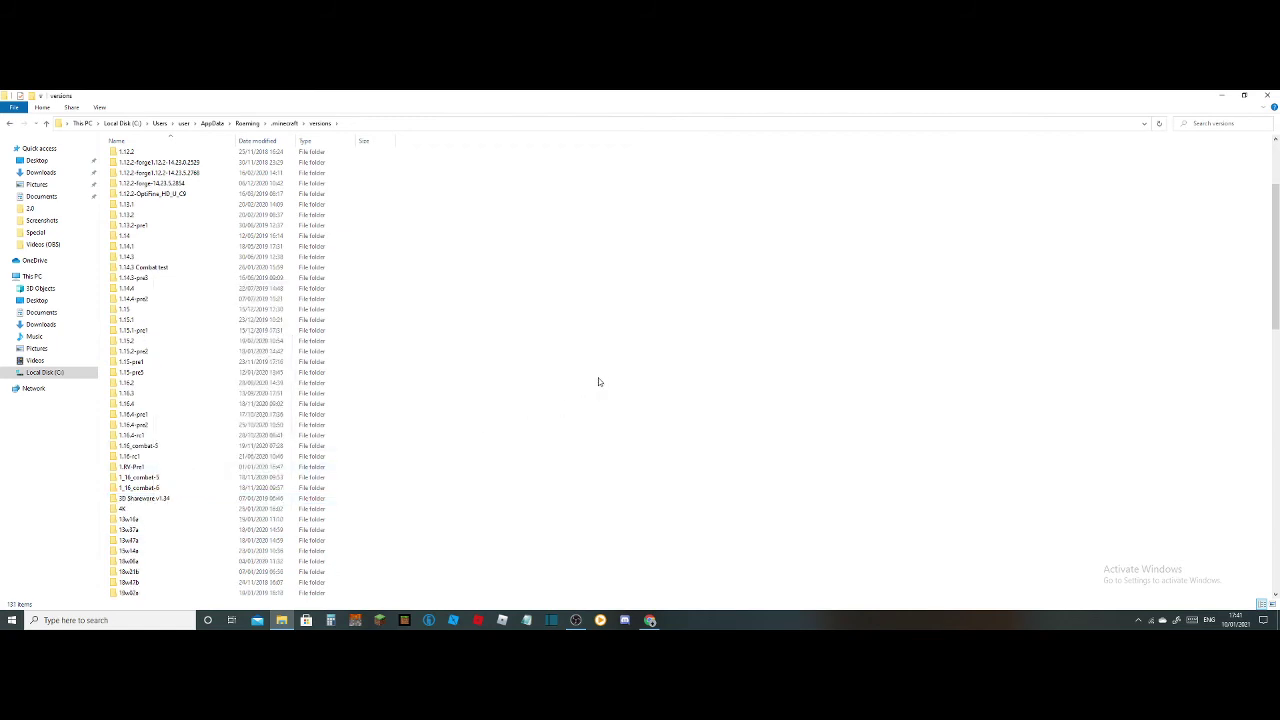
pyautogui.rightClick(598, 379)
pyautogui.click(640, 448)
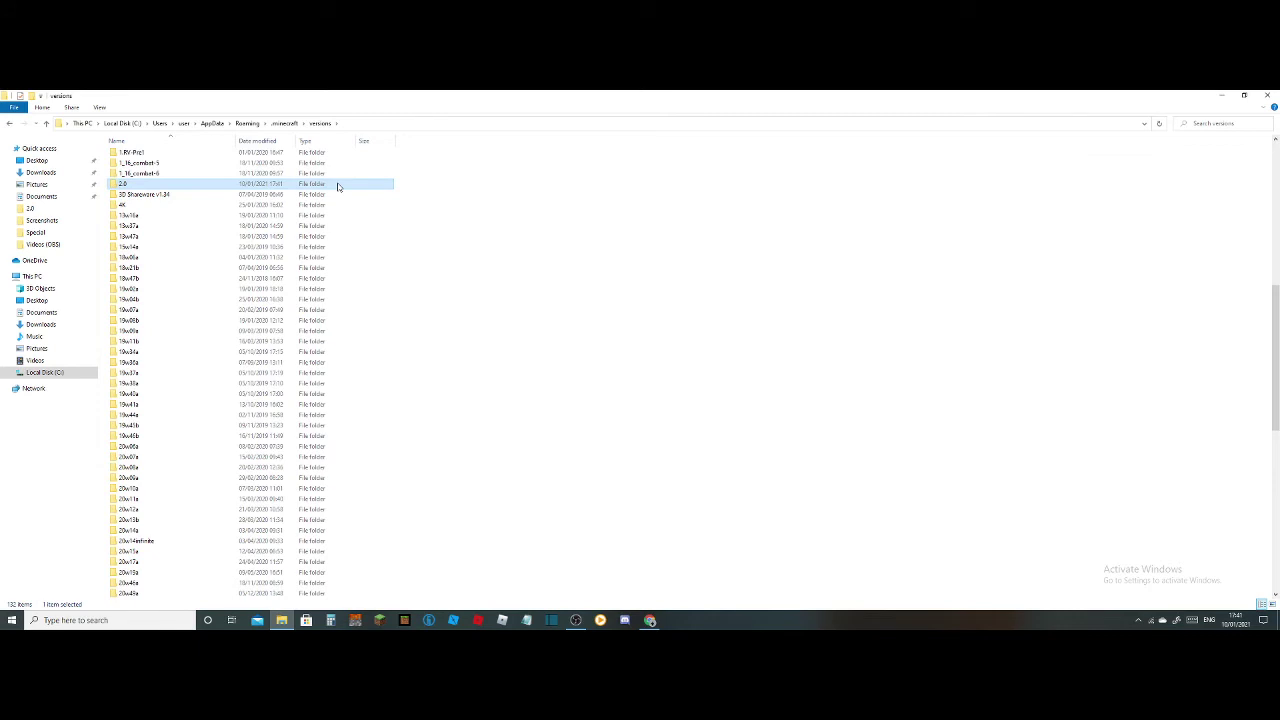
pyautogui.doubleClick(337, 186)
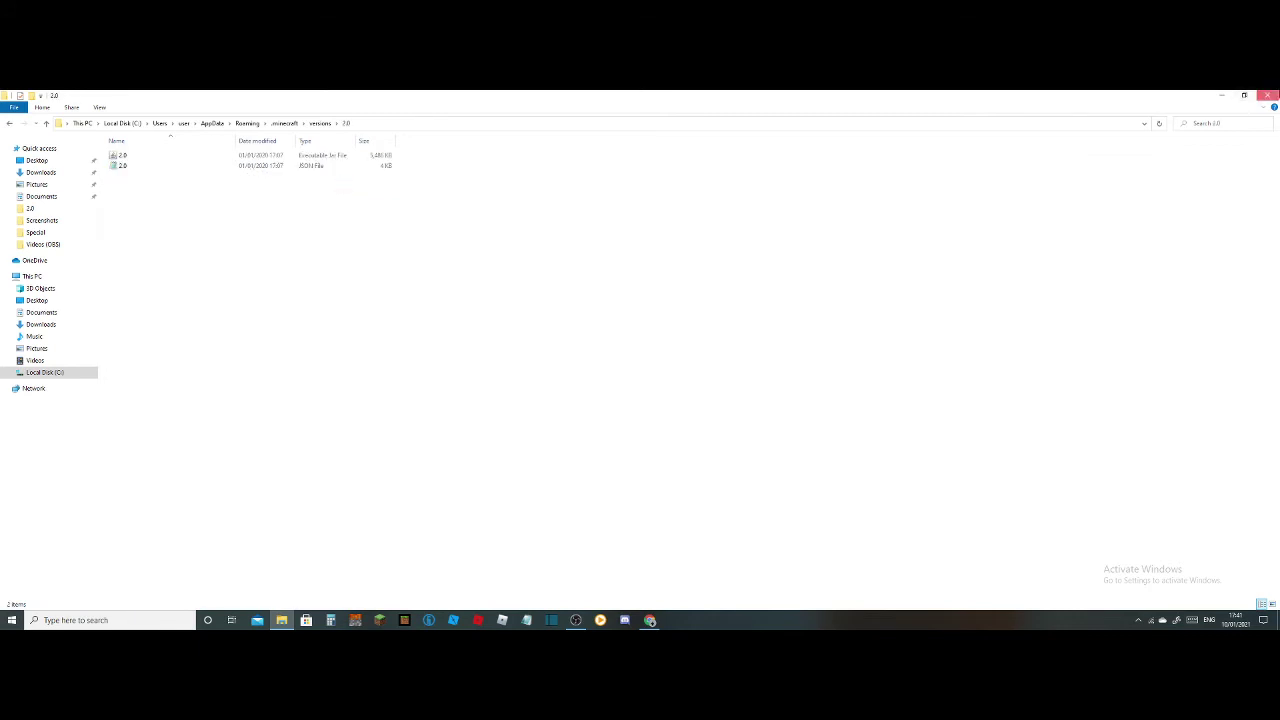
pyautogui.click(1267, 95)
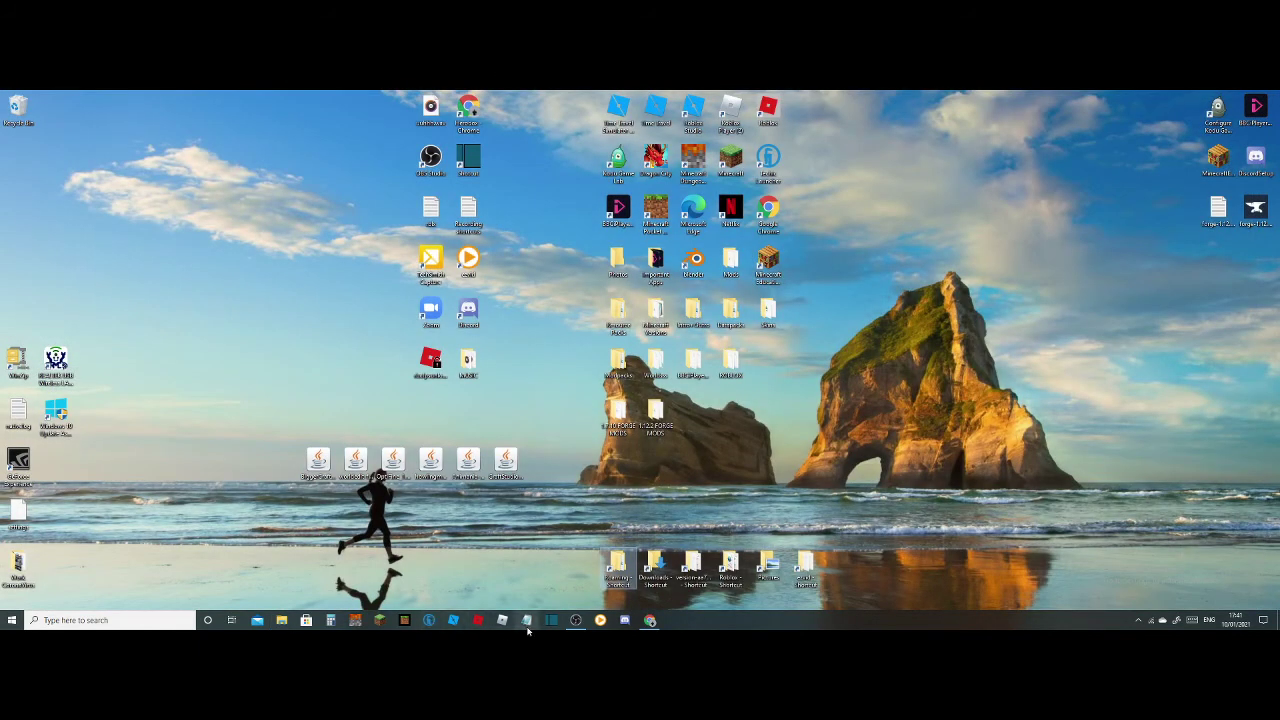
# Reopen Minecraft Launcher, dismiss the crash notice, relaunch 2.0 and show the installation list
pyautogui.click(386, 620)
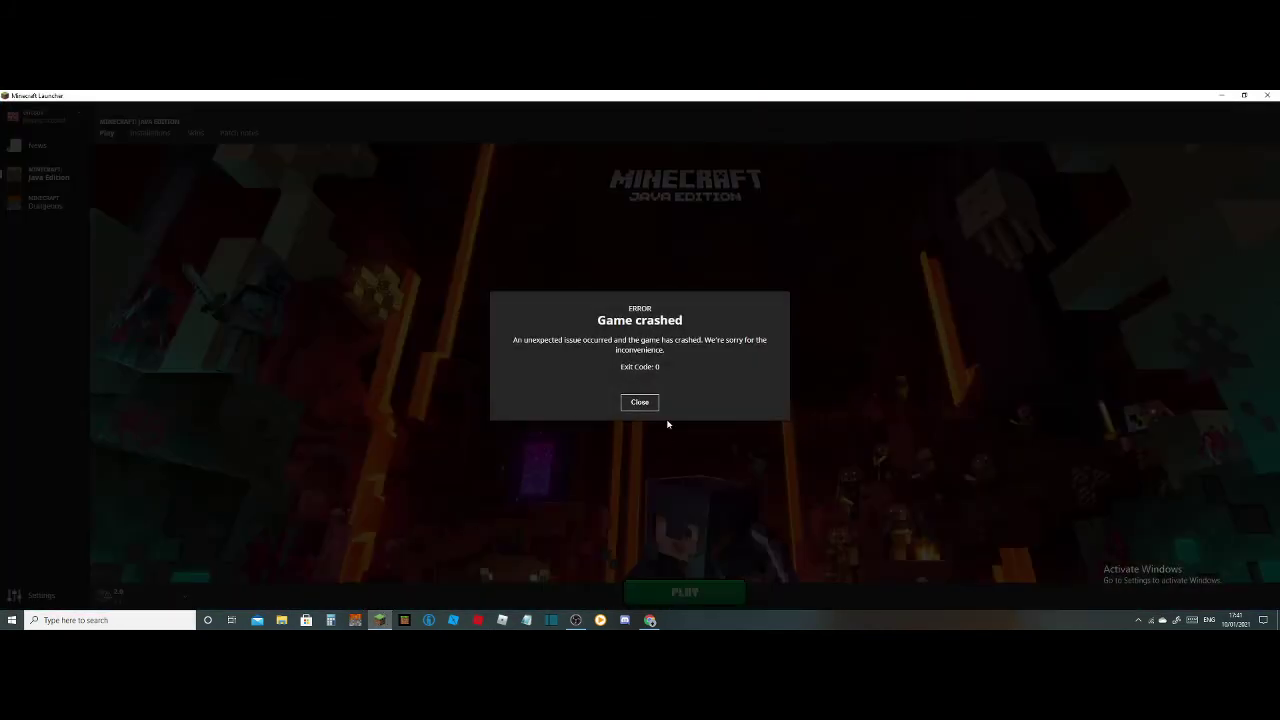
pyautogui.click(645, 405)
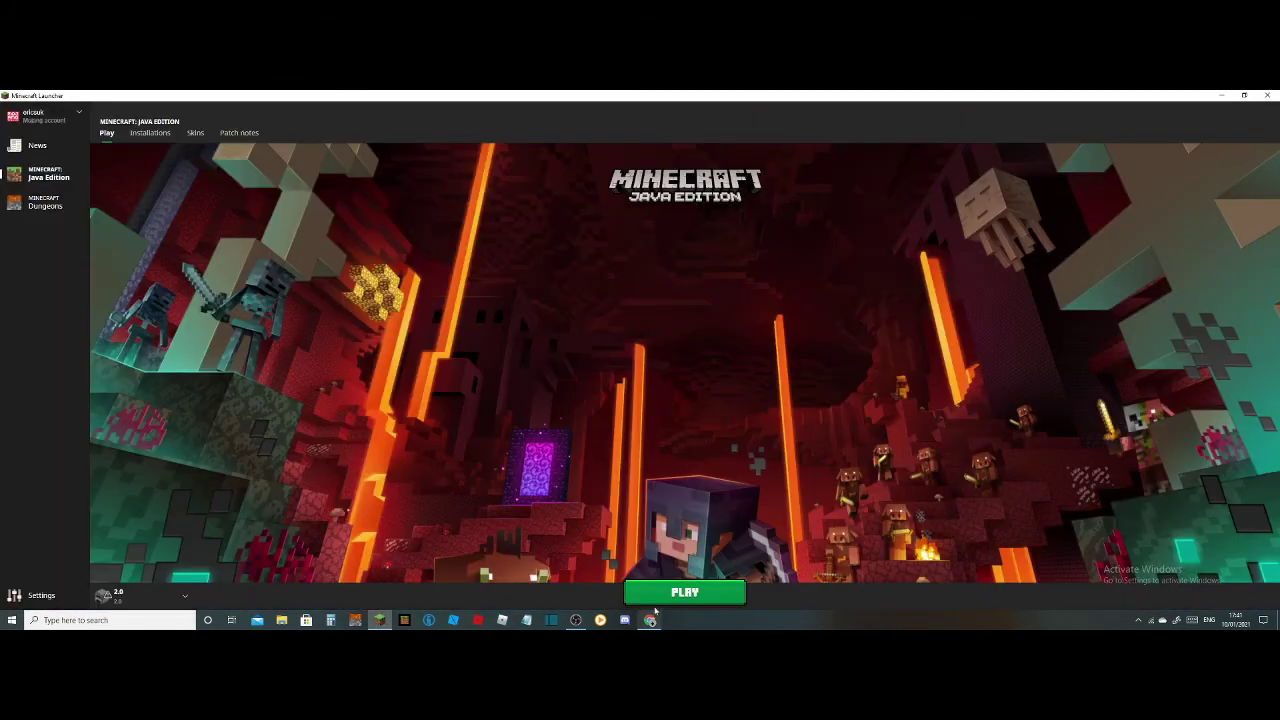
pyautogui.click(660, 598)
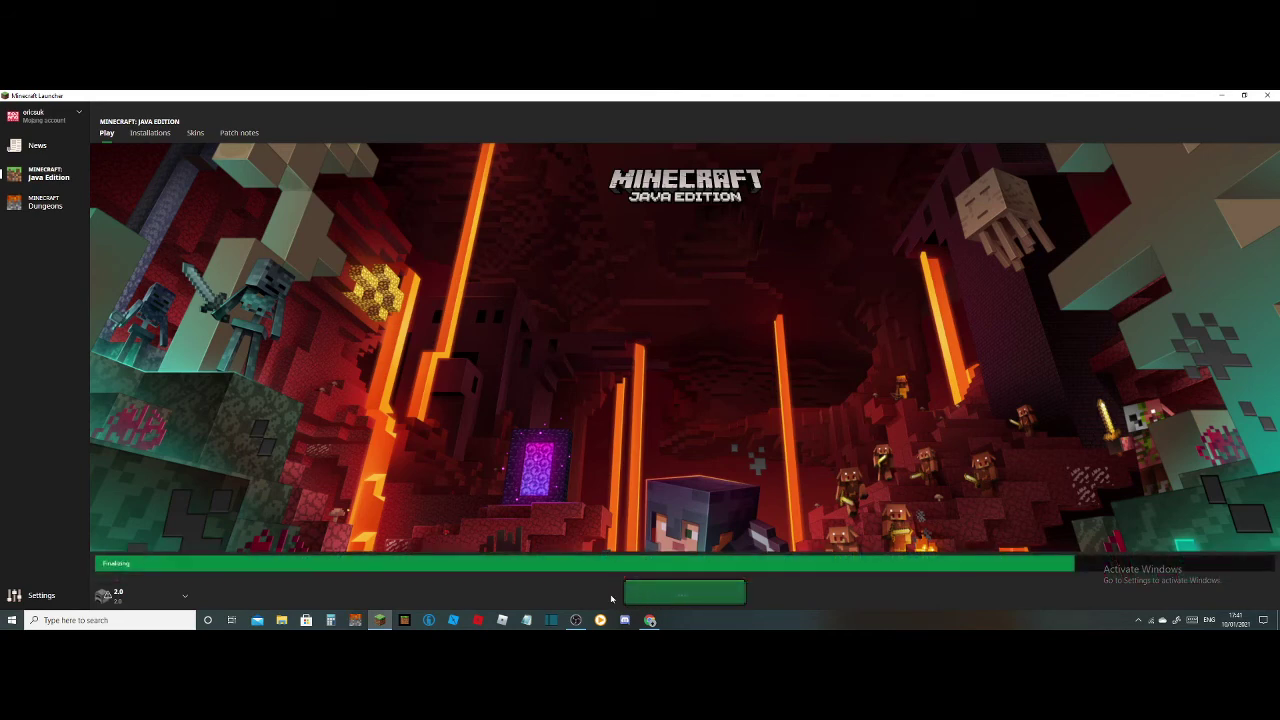
pyautogui.moveTo(163, 602)
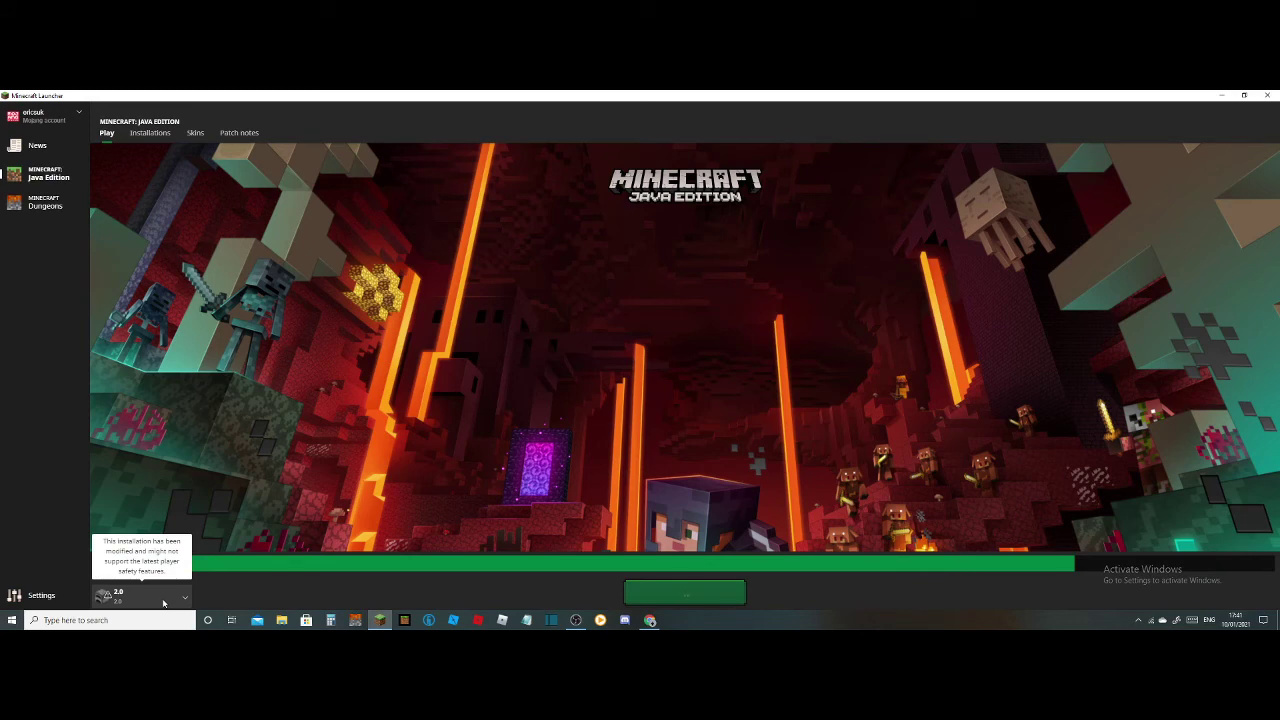
pyautogui.click(163, 602)
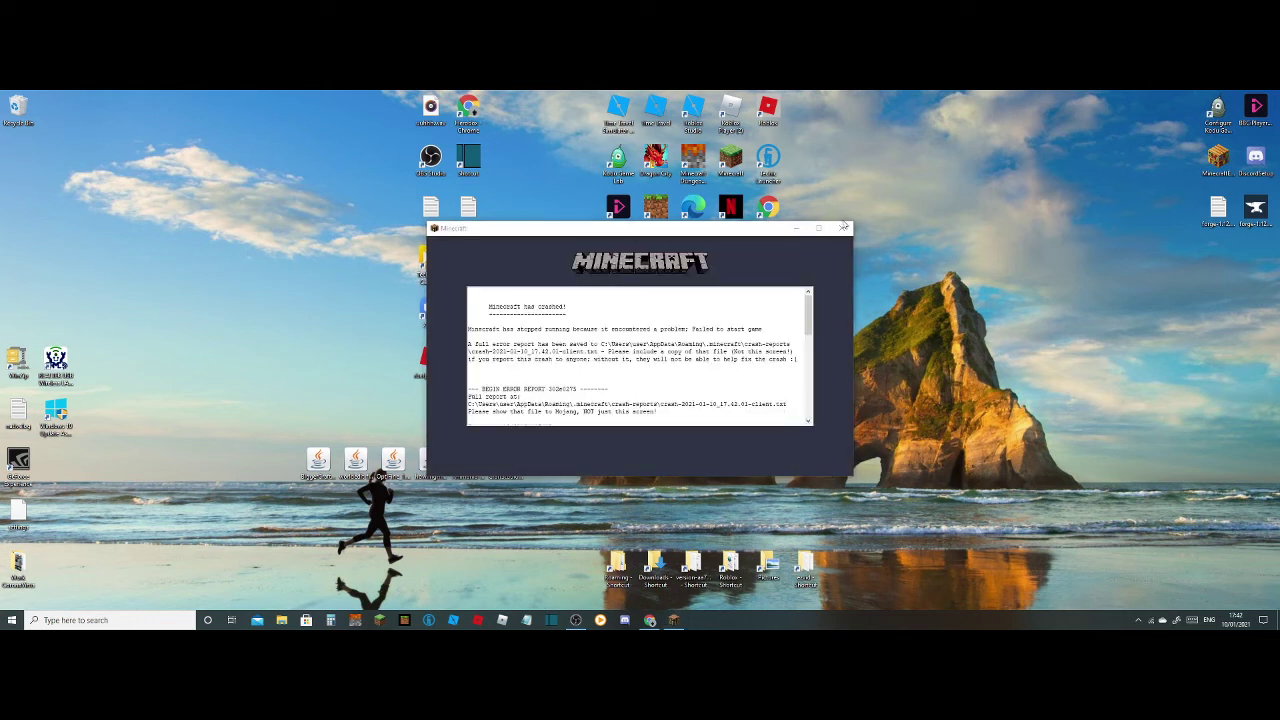
# Scroll down through the new crash report
pyautogui.scroll(-2, 632, 383)
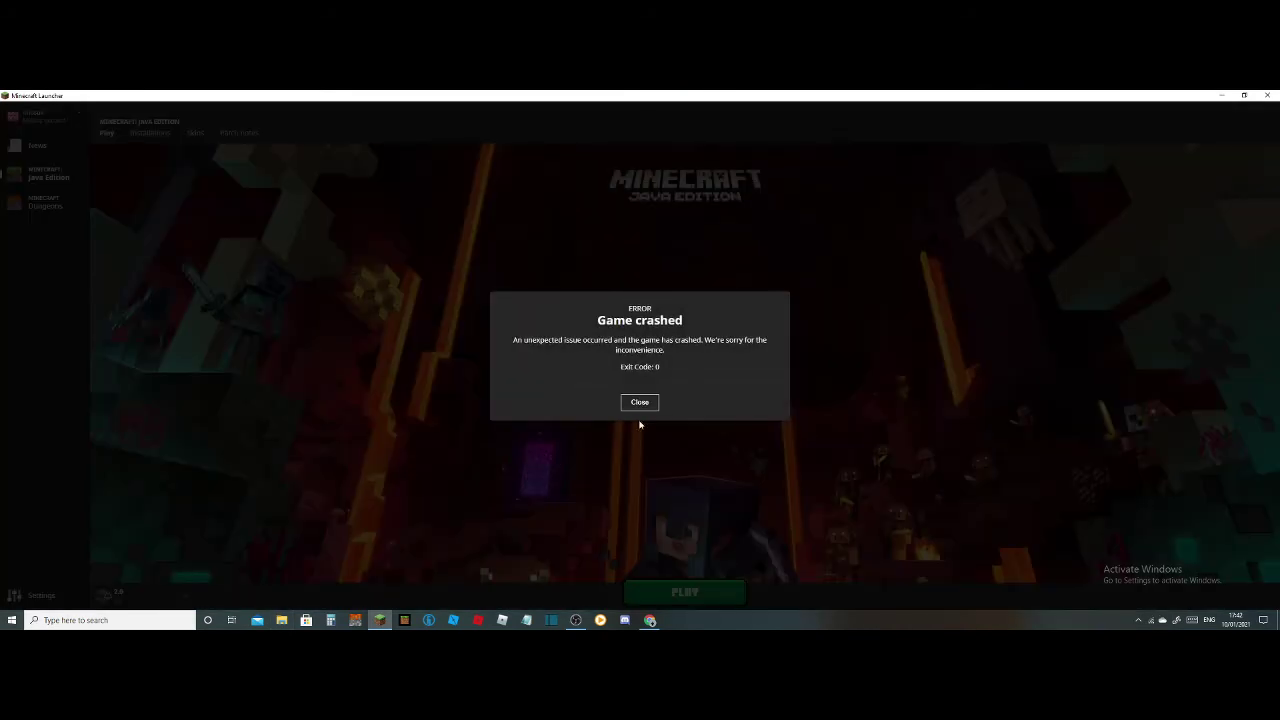
# Dismiss the crash notice and find the 2.0 entry in the Installations list
pyautogui.click(640, 402)
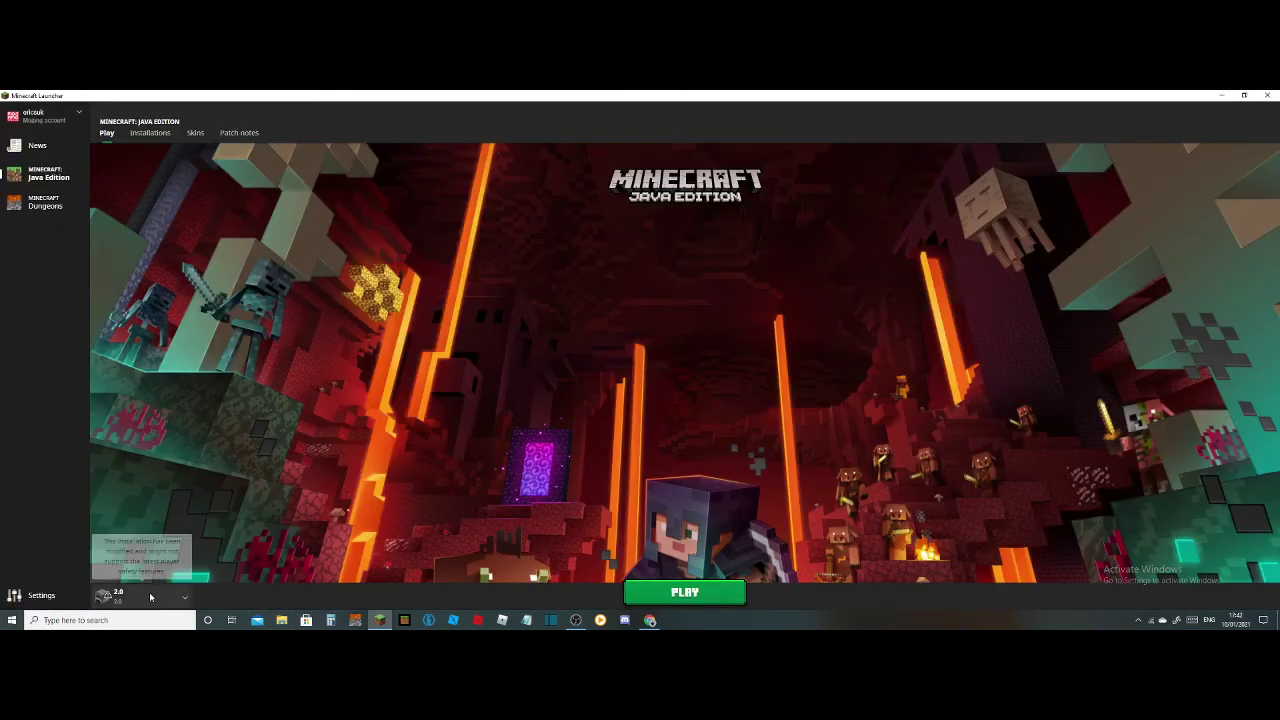
pyautogui.click(150, 597)
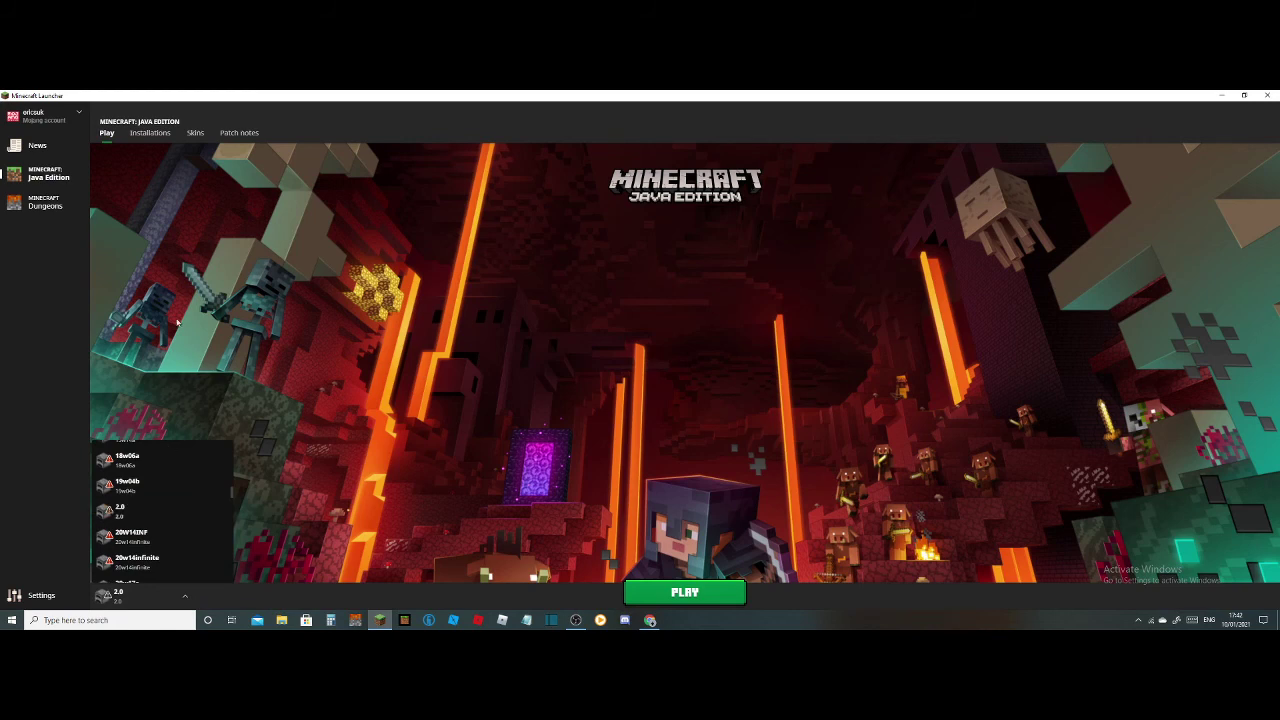
pyautogui.click(150, 133)
pyautogui.scroll(-10, 606, 452)
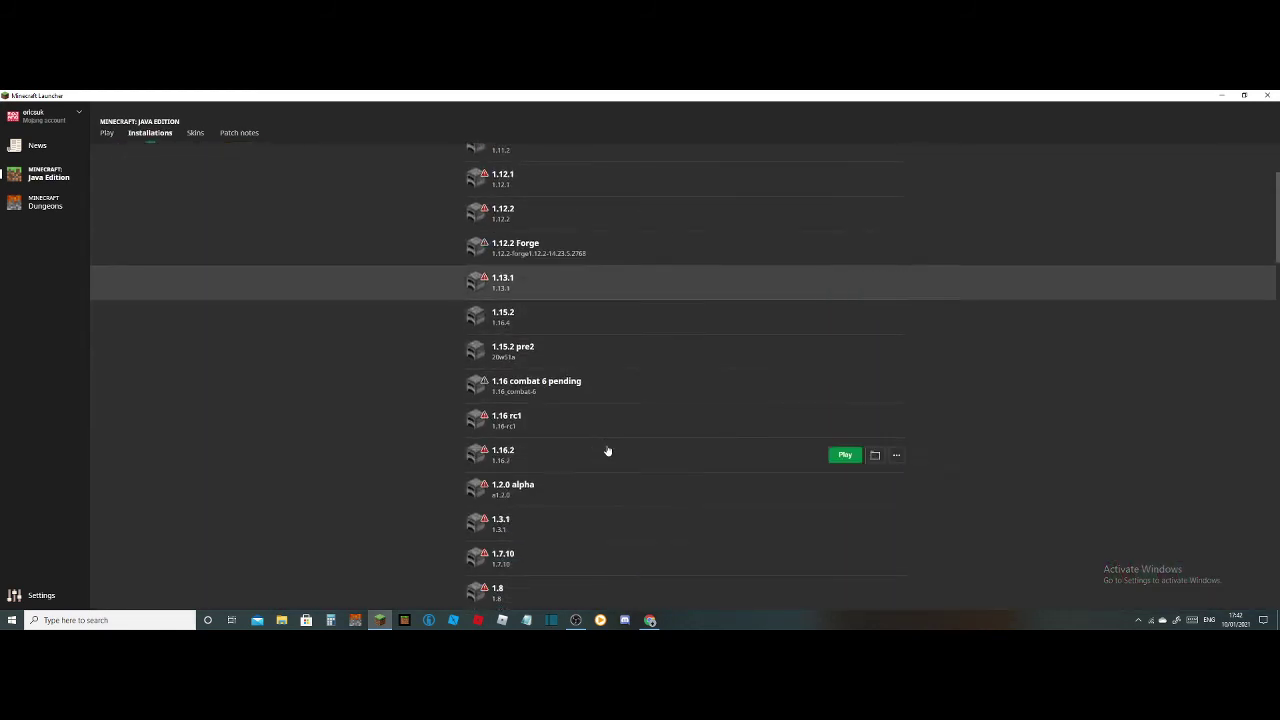
pyautogui.scroll(-10, 606, 452)
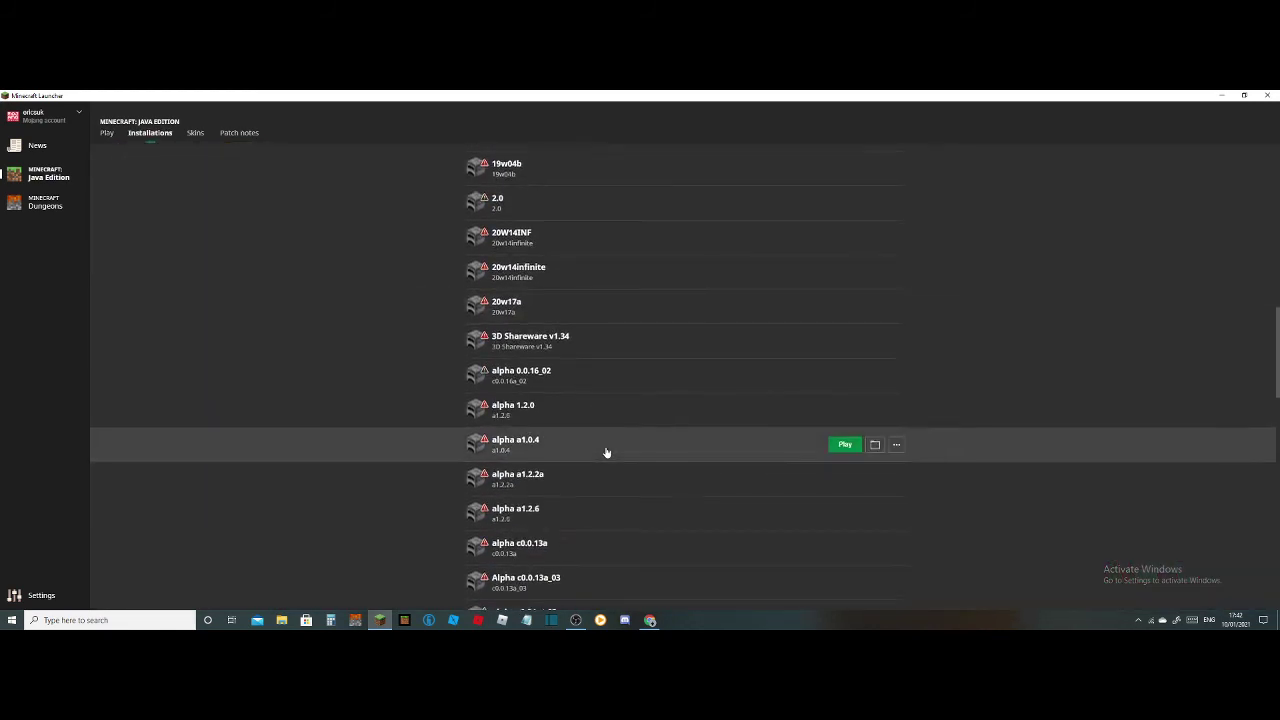
pyautogui.scroll(-10, 606, 452)
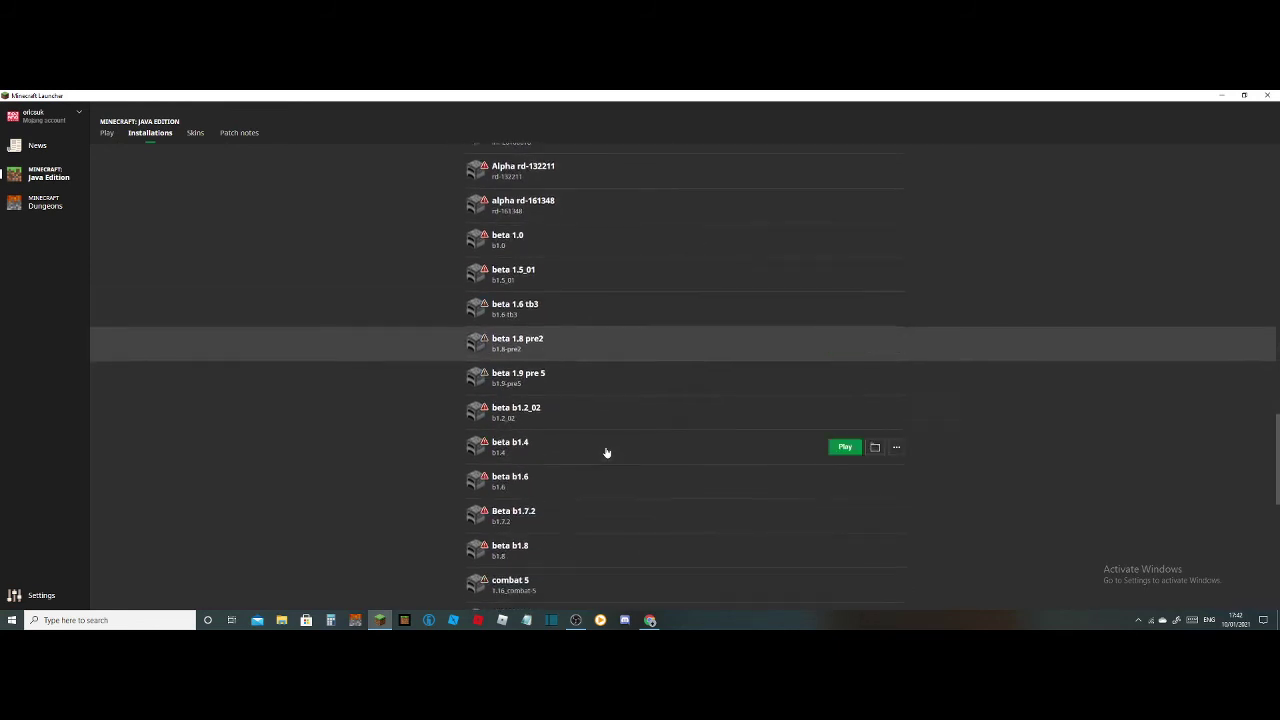
pyautogui.scroll(1, 606, 452)
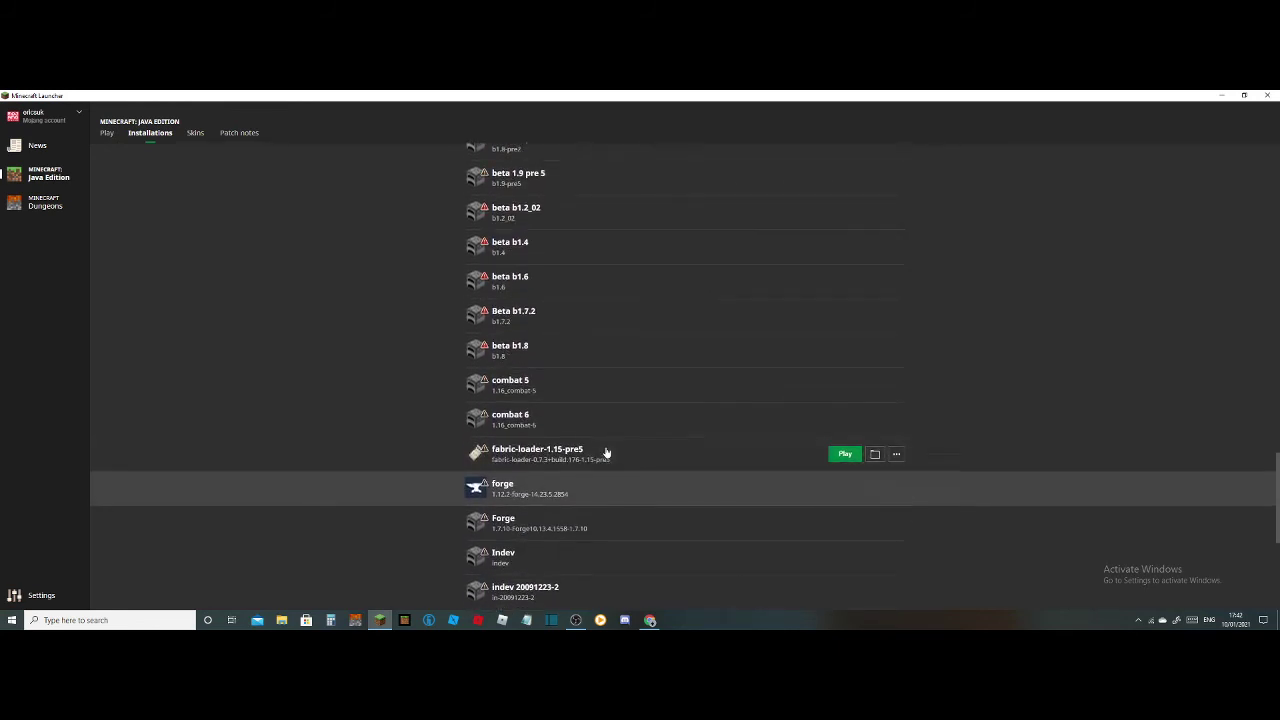
pyautogui.scroll(-2, 606, 452)
pyautogui.scroll(5, 604, 456)
pyautogui.scroll(10, 604, 460)
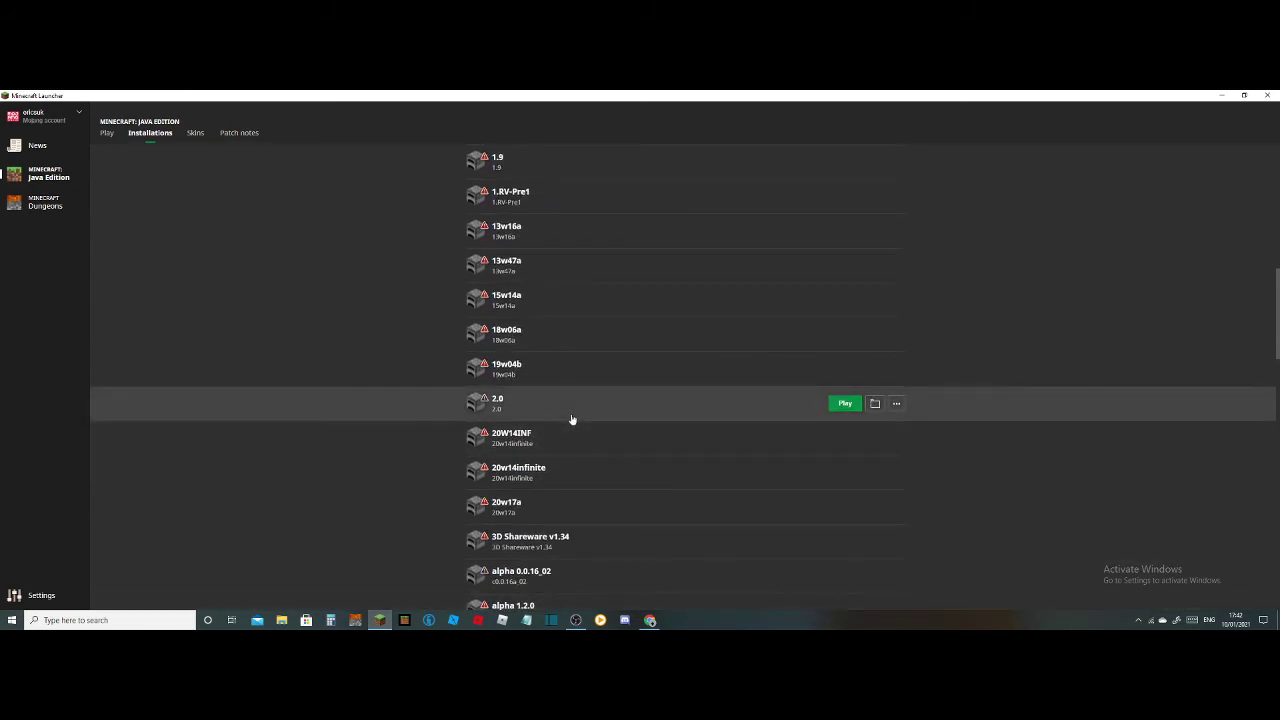
# Delete the 2.0 installation and confirm the removal
pyautogui.click(896, 403)
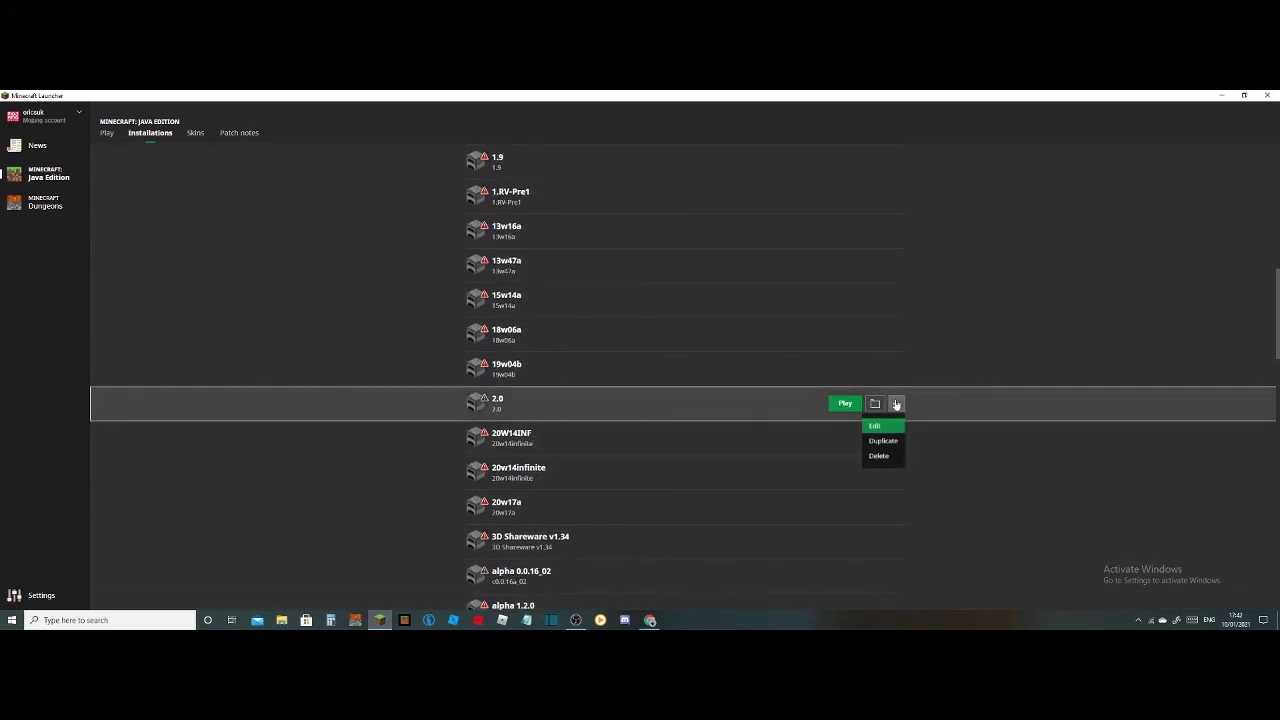
pyautogui.click(886, 457)
pyautogui.click(663, 383)
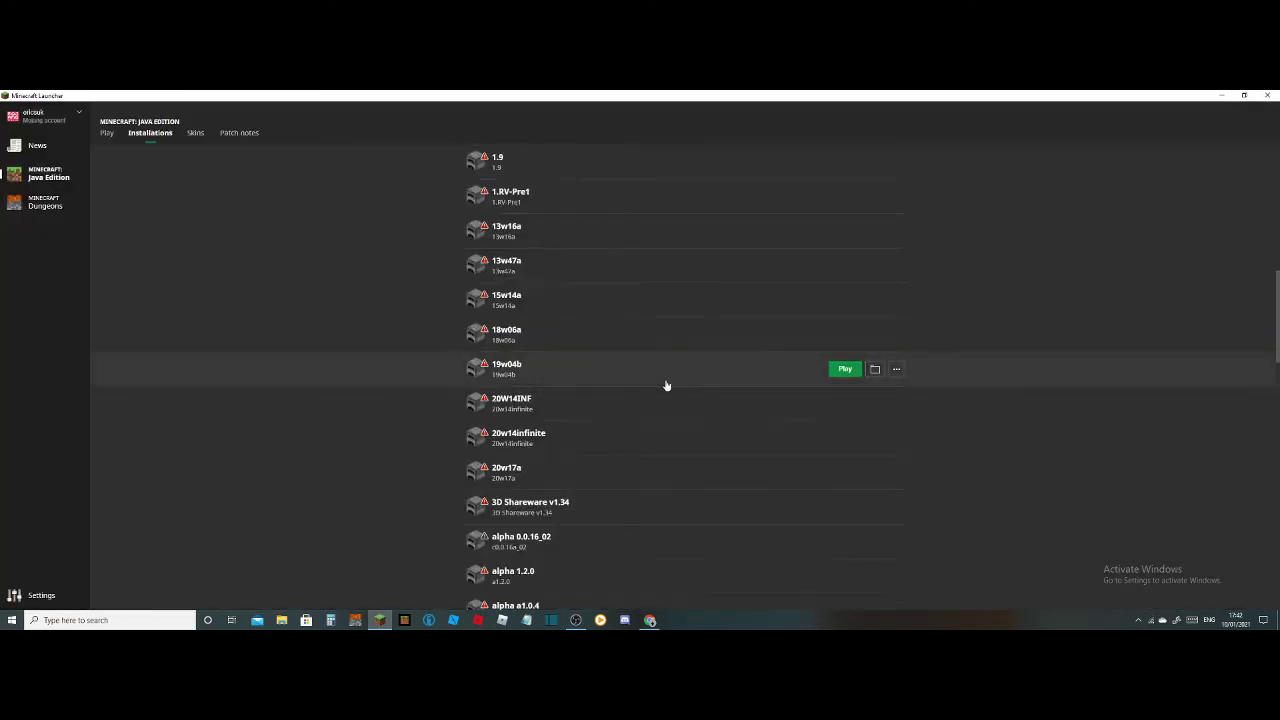
pyautogui.scroll(5, 663, 383)
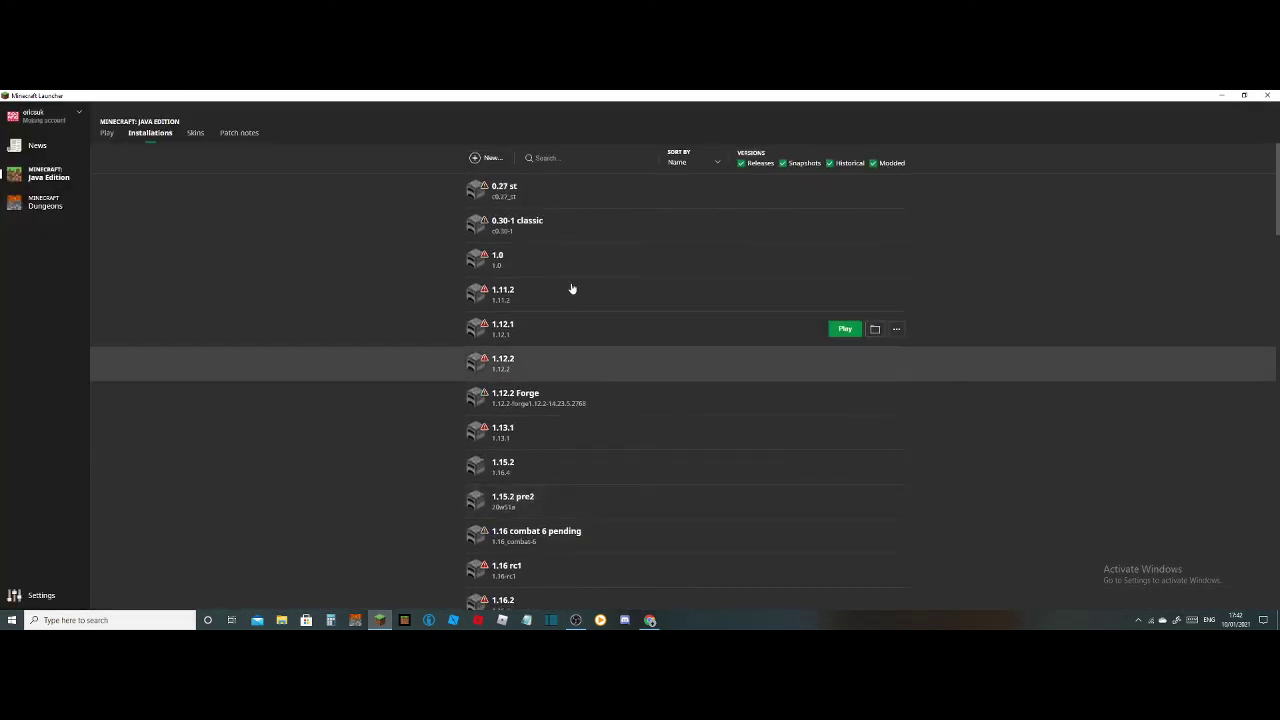
# Create a new installation on version release 2.0, entering 2 in its Name field
pyautogui.click(481, 157)
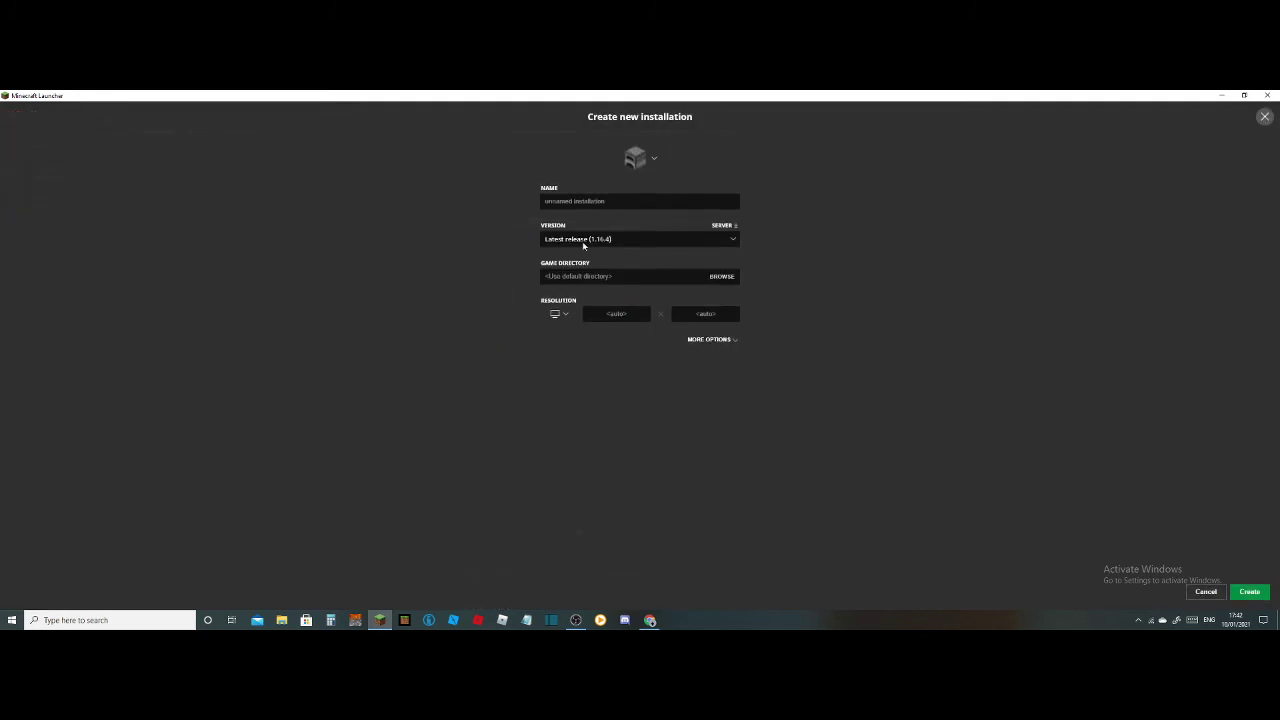
pyautogui.click(661, 240)
pyautogui.scroll(-2, 642, 322)
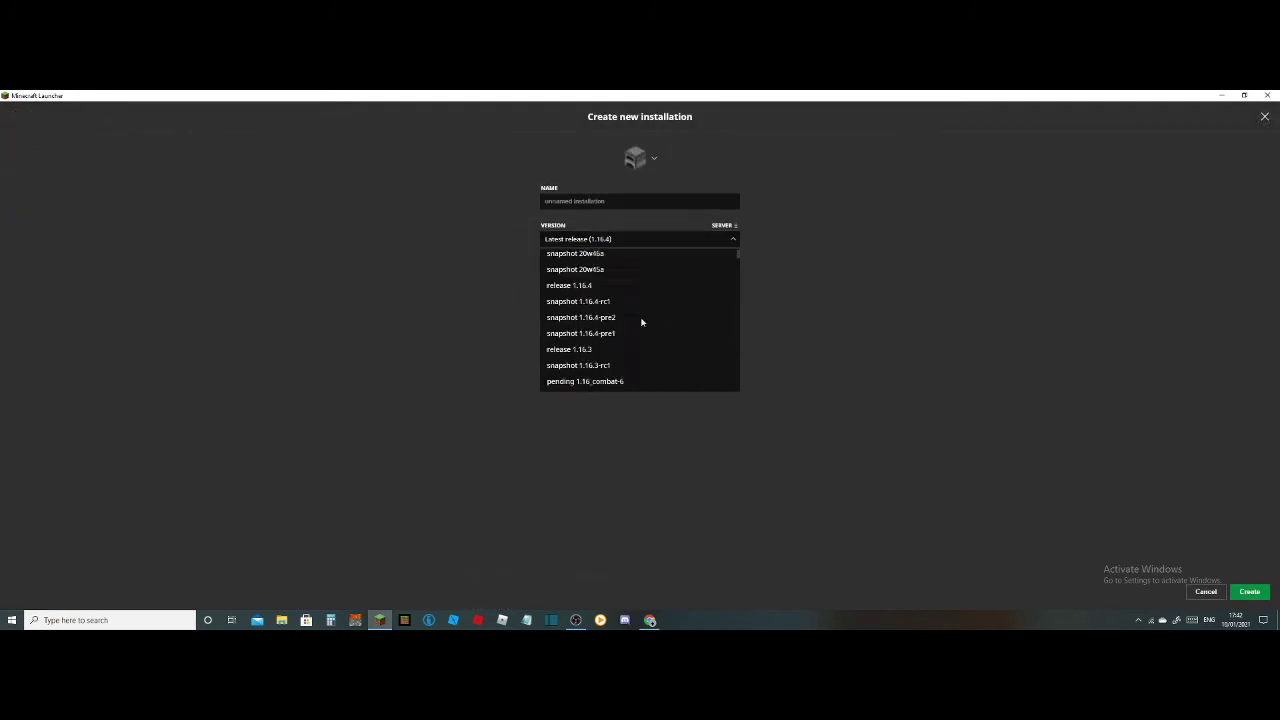
pyautogui.scroll(-10, 642, 322)
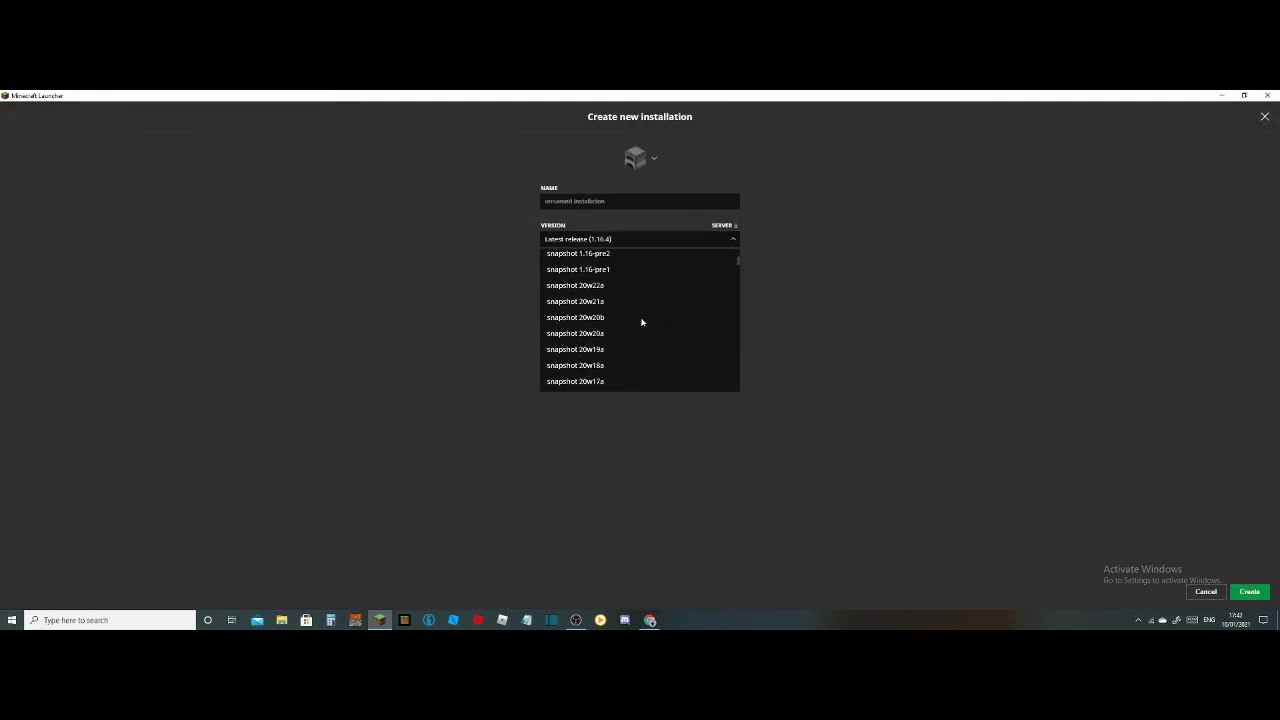
pyautogui.scroll(-3, 642, 322)
pyautogui.click(742, 266)
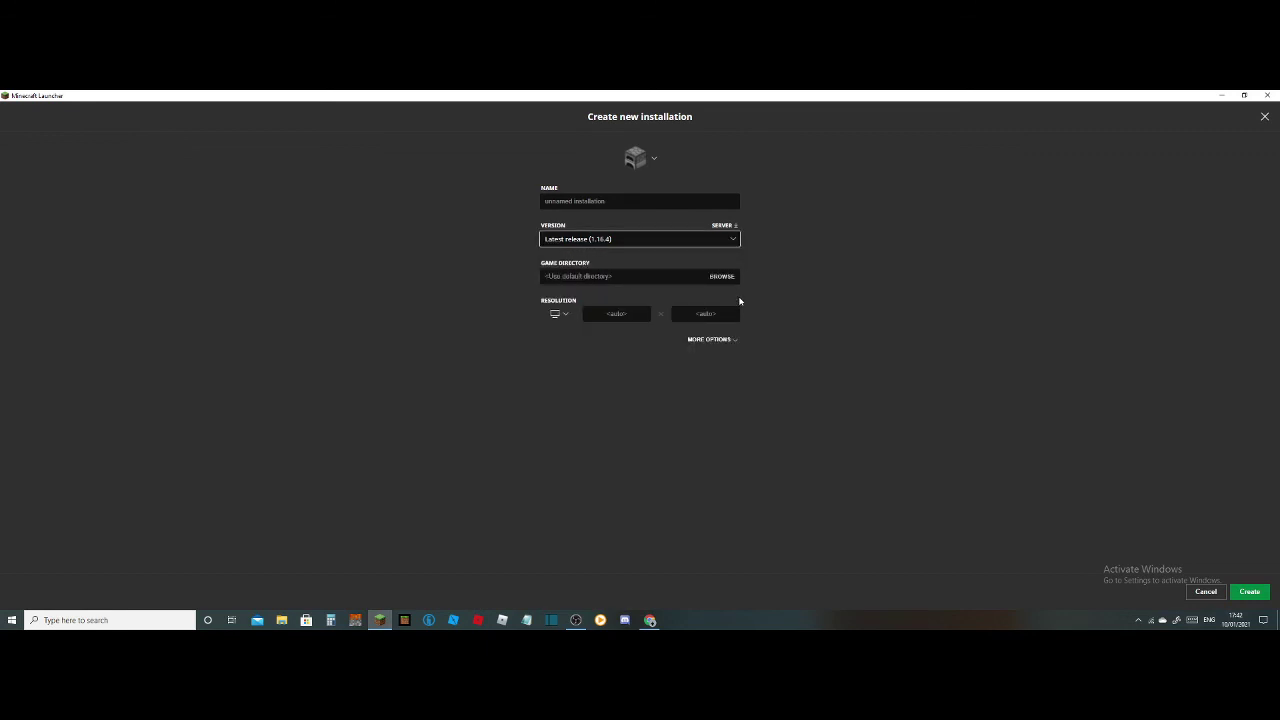
pyautogui.click(721, 239)
pyautogui.moveTo(738, 254); pyautogui.dragTo(743, 365)
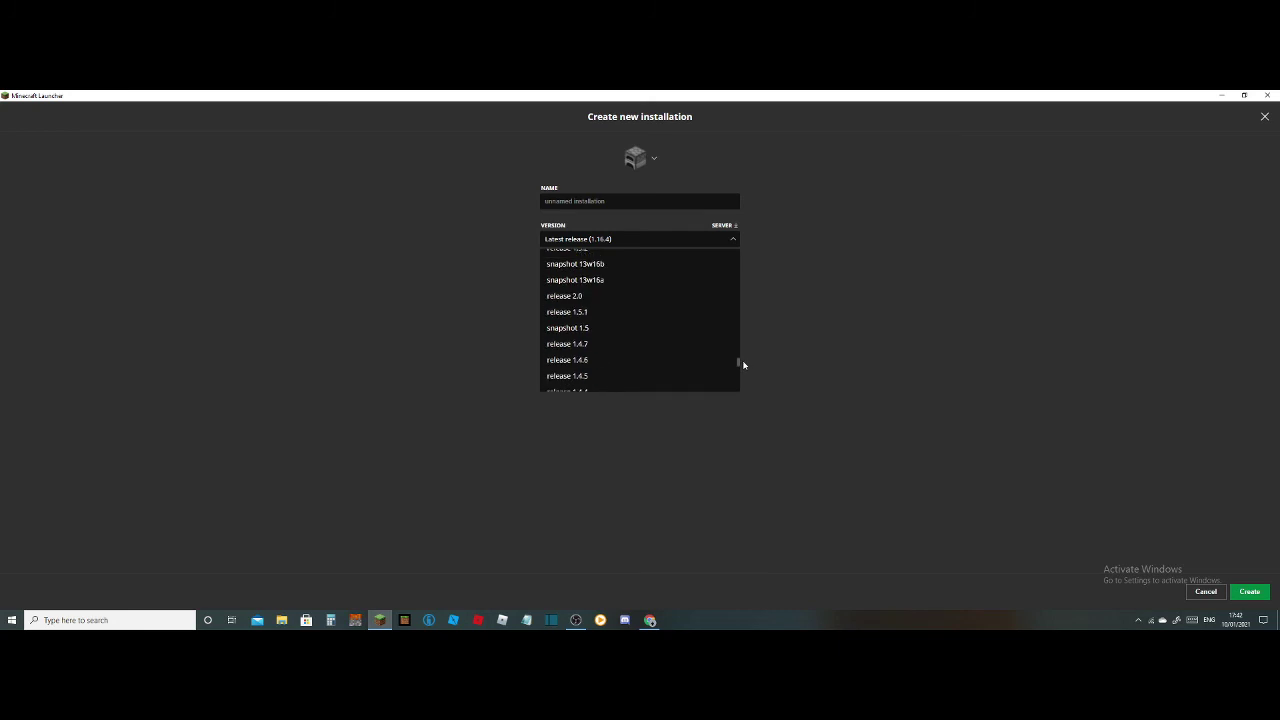
pyautogui.click(643, 295)
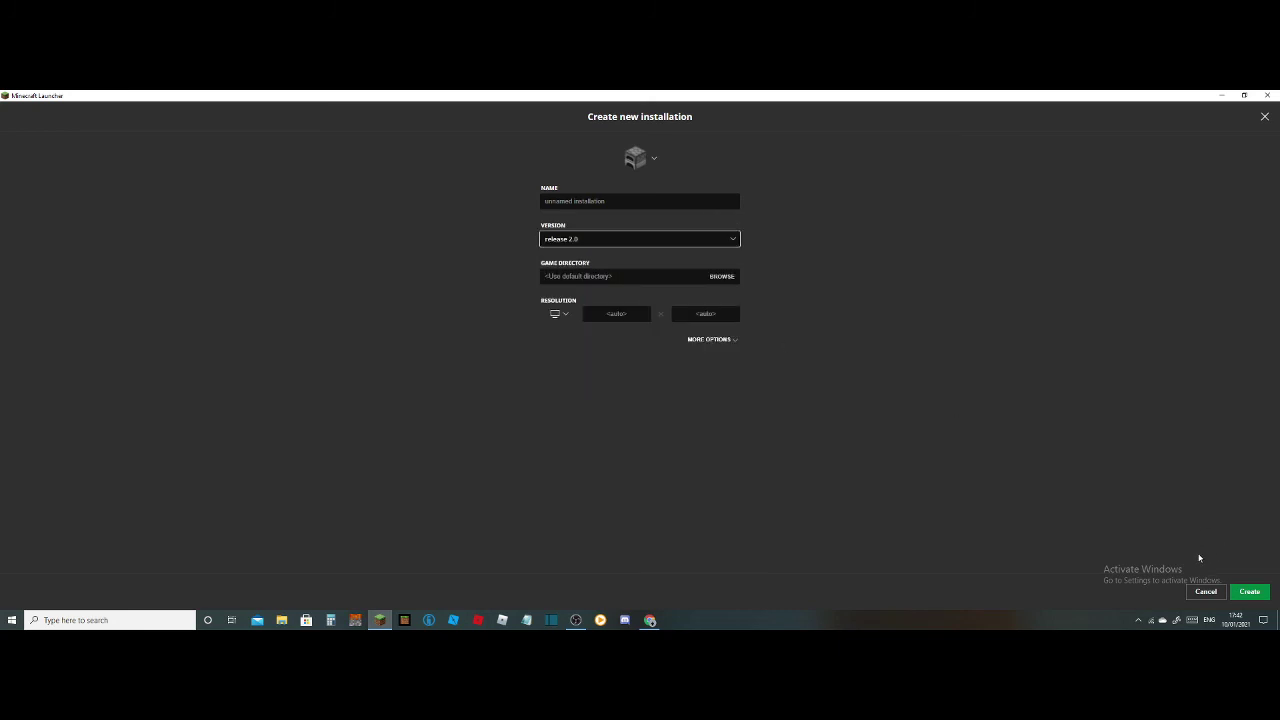
pyautogui.hotkey('shift', 'Tab')
pyautogui.write('2')
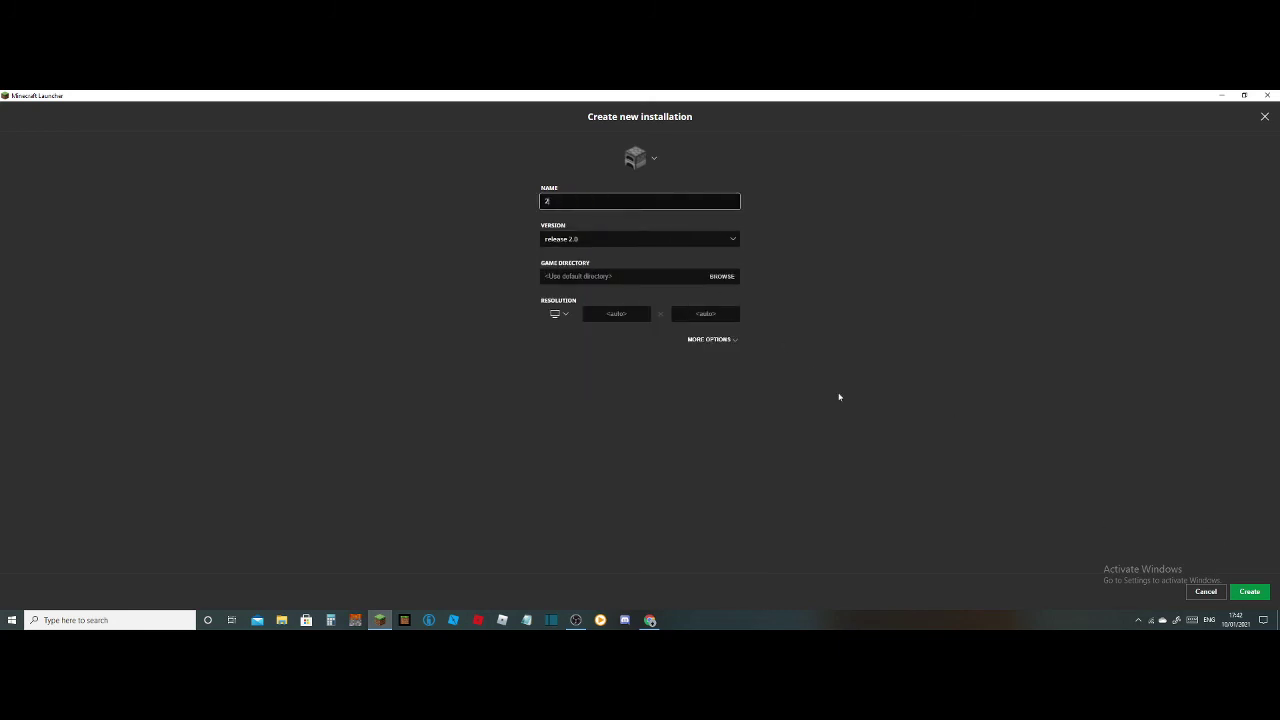
pyautogui.click(1249, 591)
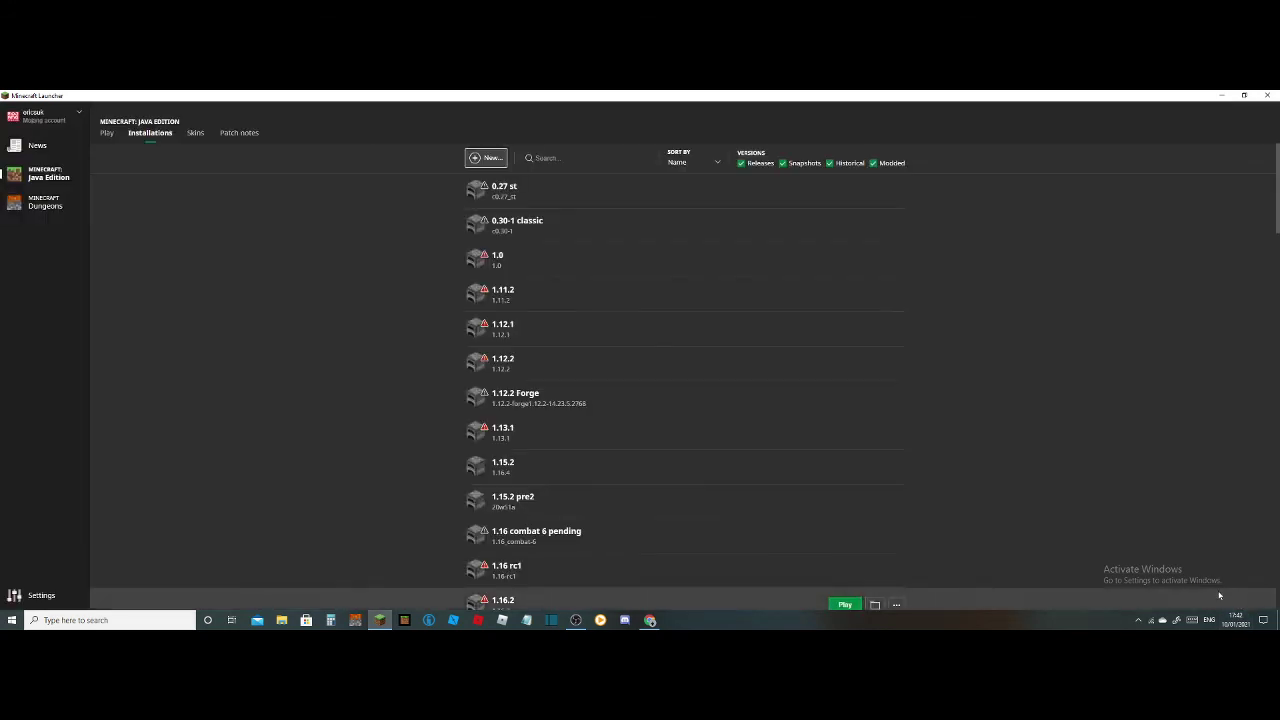
# Back on the Play page, choose the 2.0 installation from the selector
pyautogui.click(110, 134)
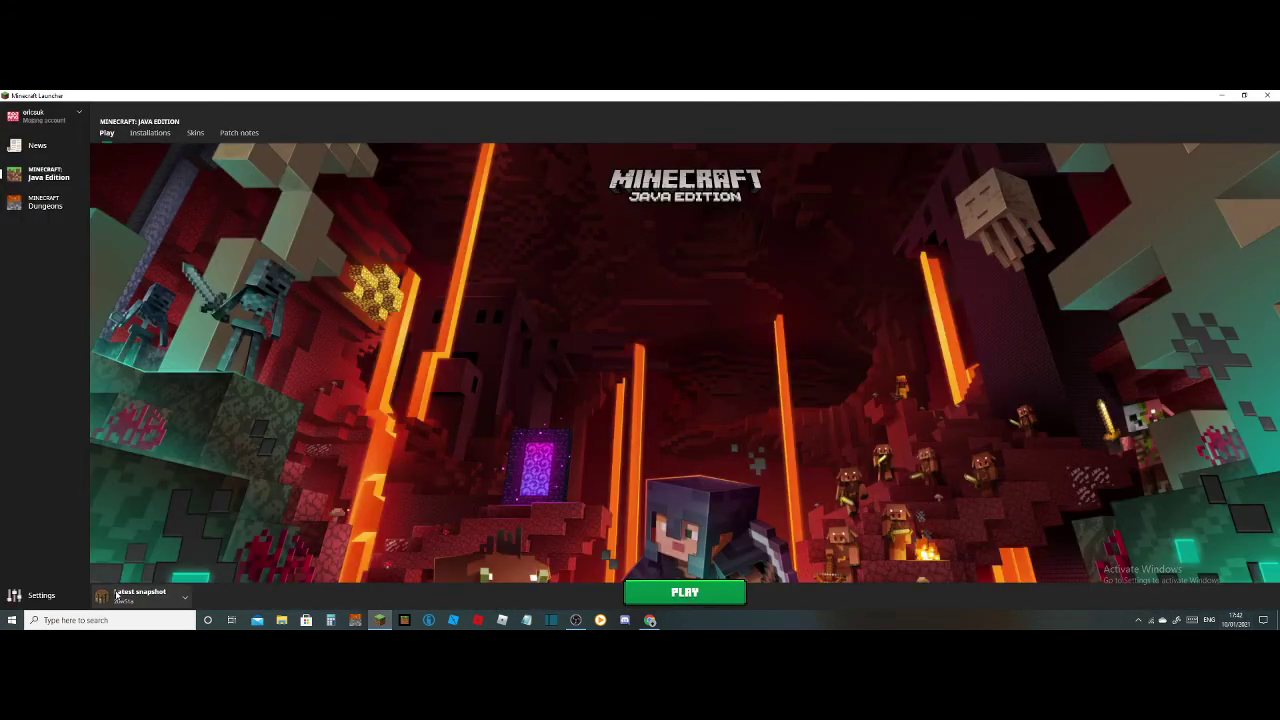
pyautogui.click(140, 595)
pyautogui.scroll(5, 155, 550)
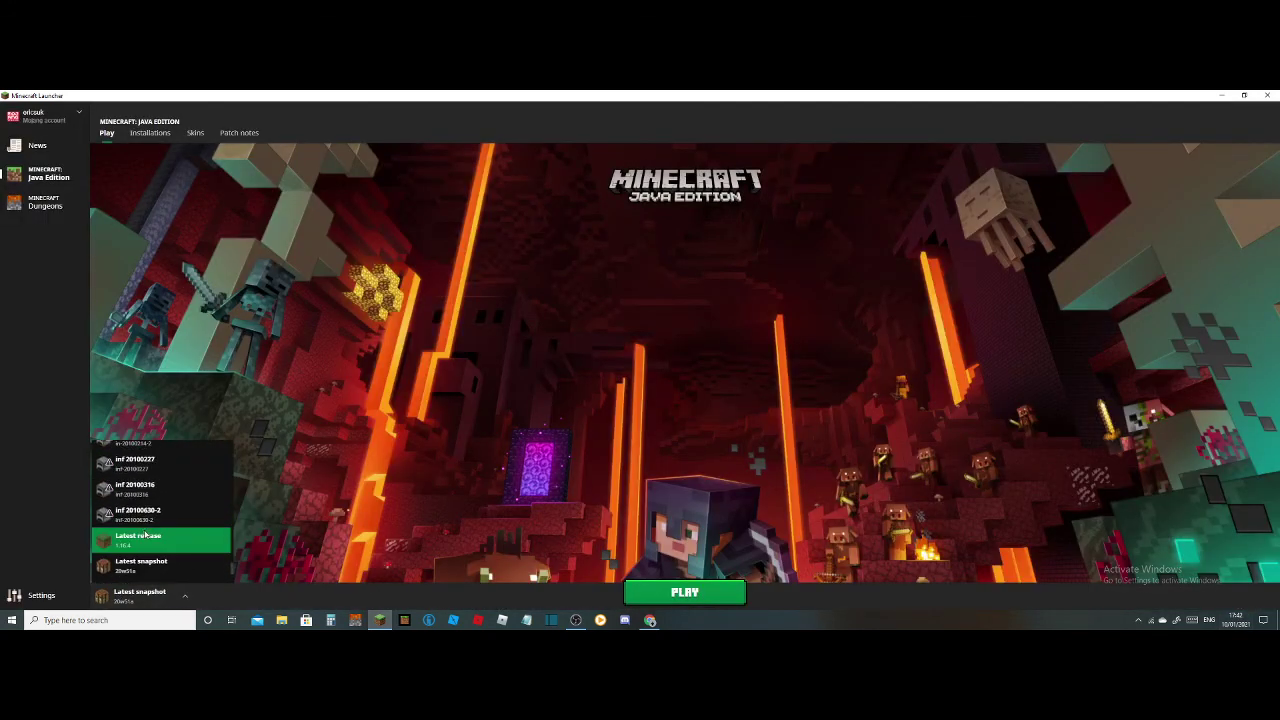
pyautogui.scroll(5, 145, 535)
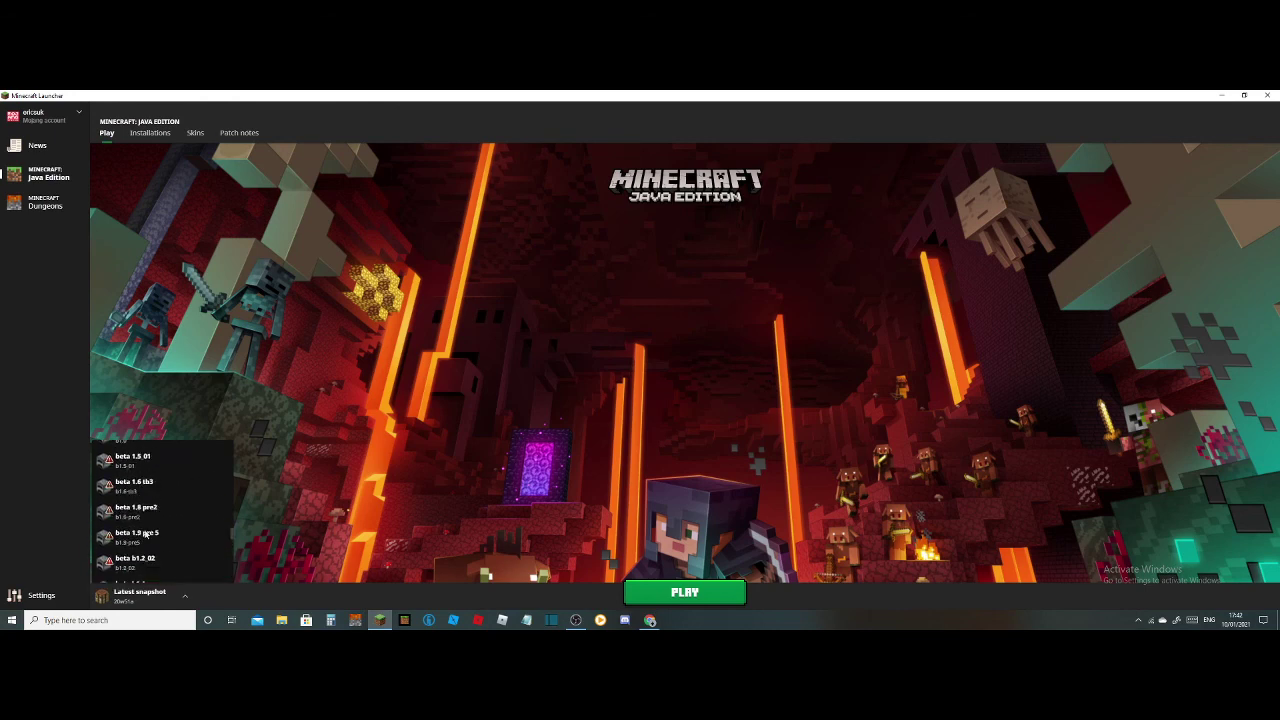
pyautogui.scroll(8, 145, 535)
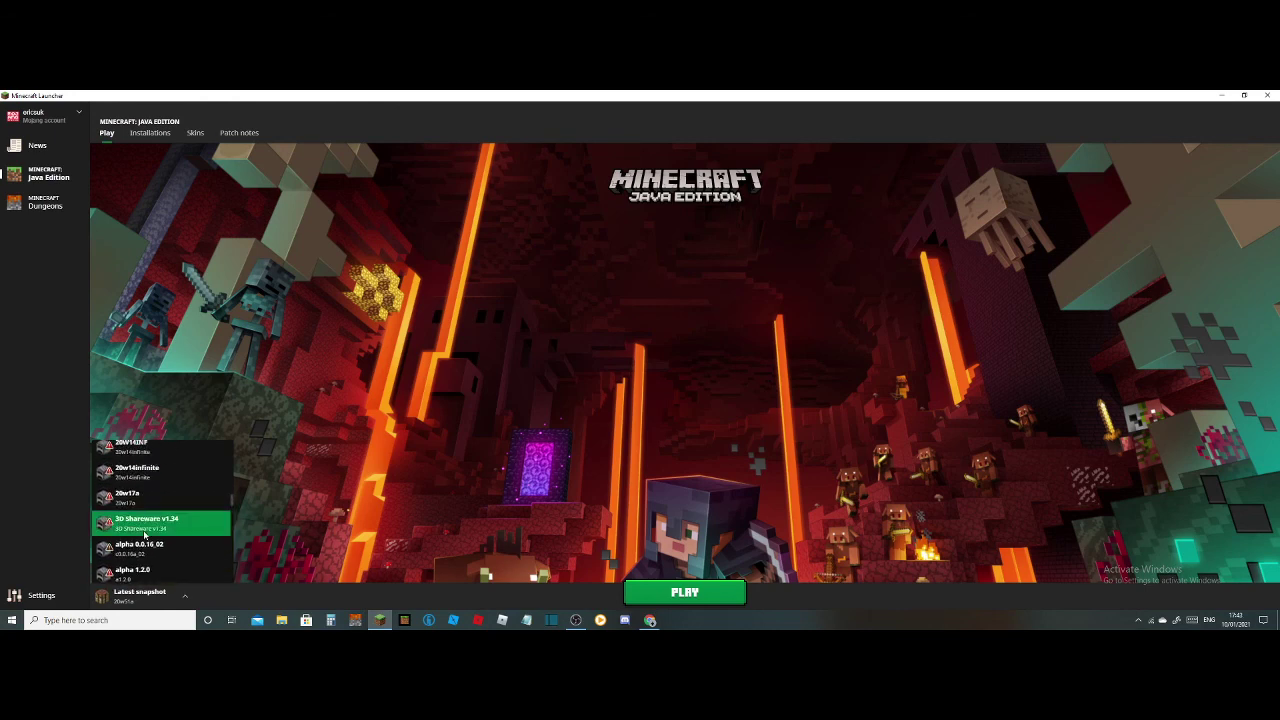
pyautogui.scroll(-2, 145, 535)
pyautogui.click(145, 466)
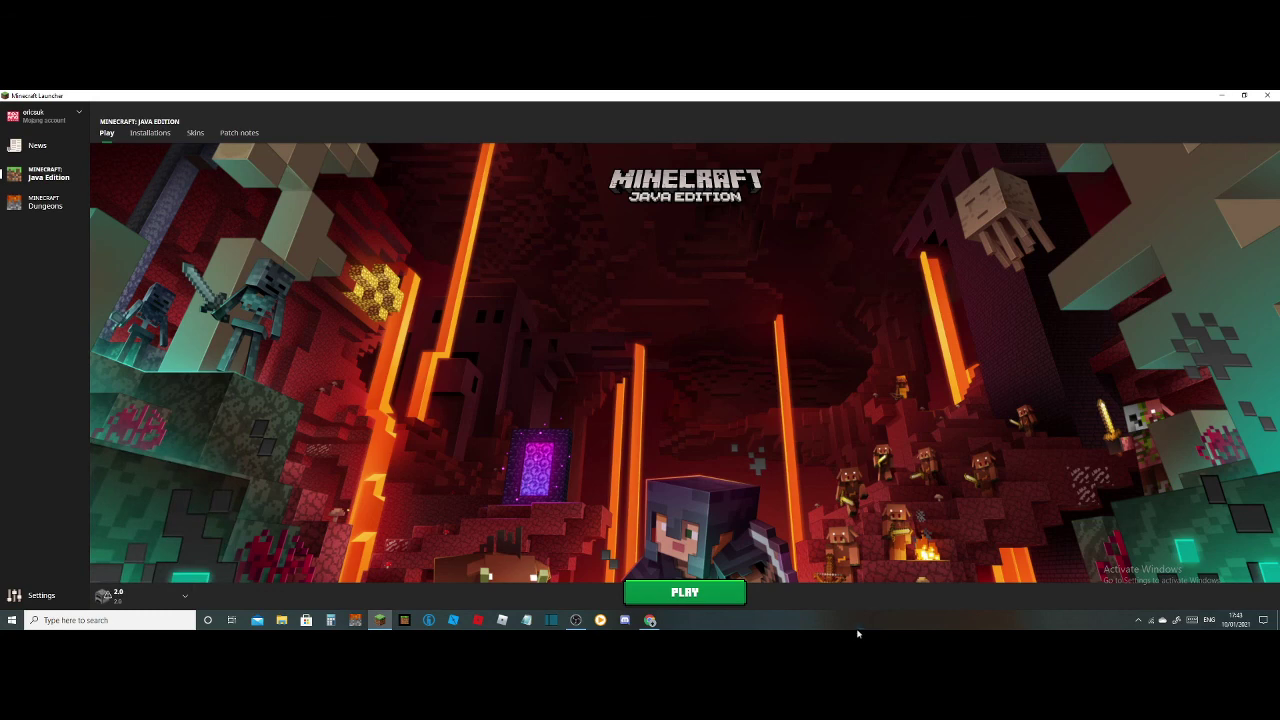
# Launch 2.0, accepting the risks and skipping future modified-installation warnings
pyautogui.click(720, 595)
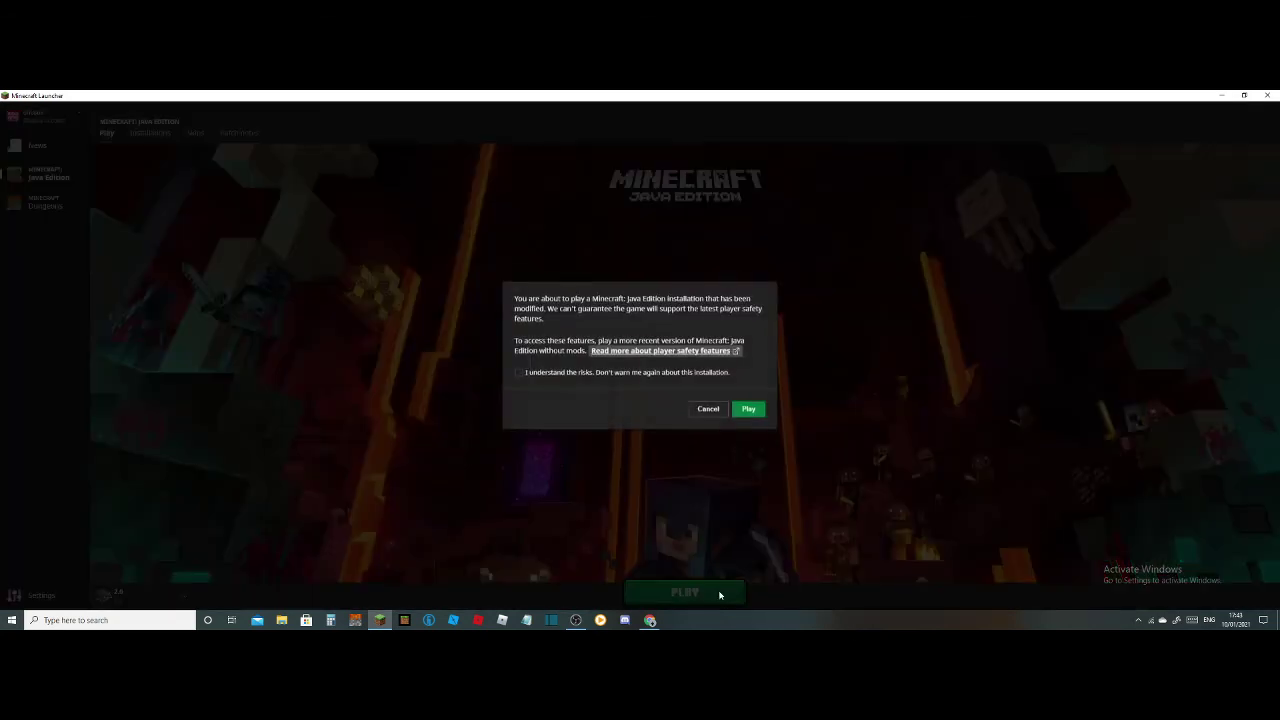
pyautogui.click(567, 374)
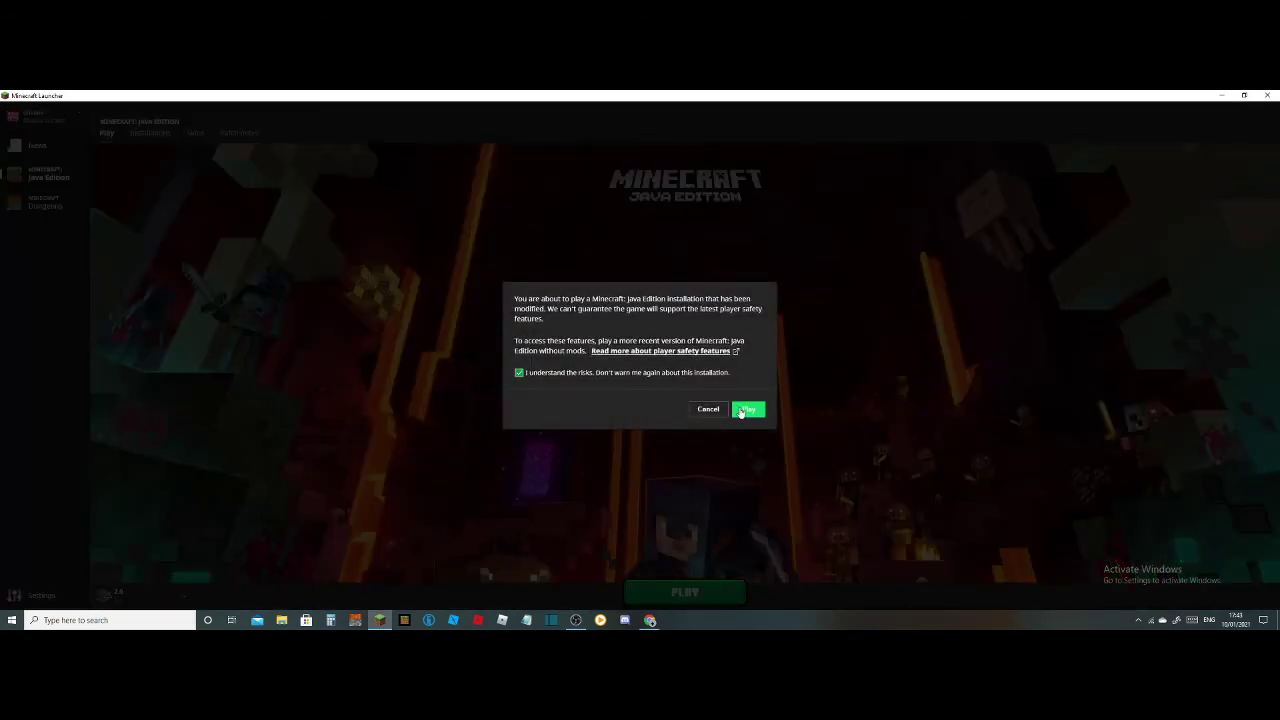
pyautogui.click(741, 410)
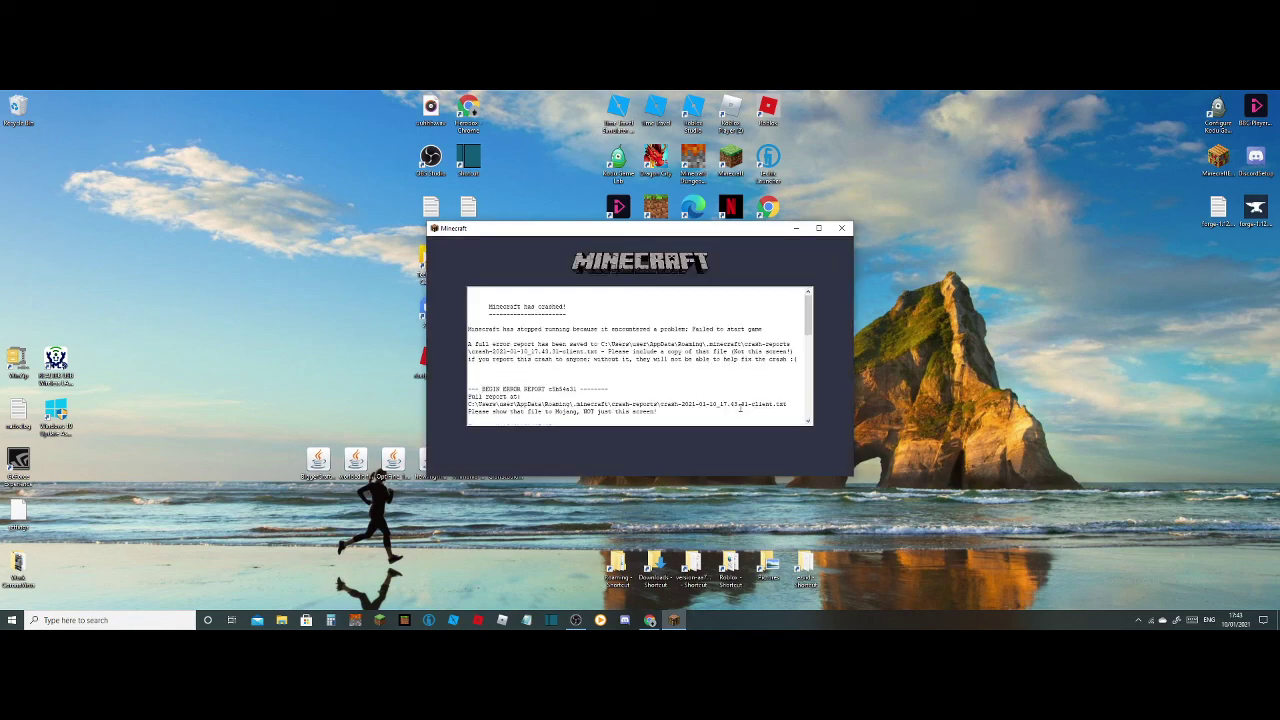
# Close the Minecraft crash report window, then exit the Minecraft Launcher
pyautogui.click(842, 228)
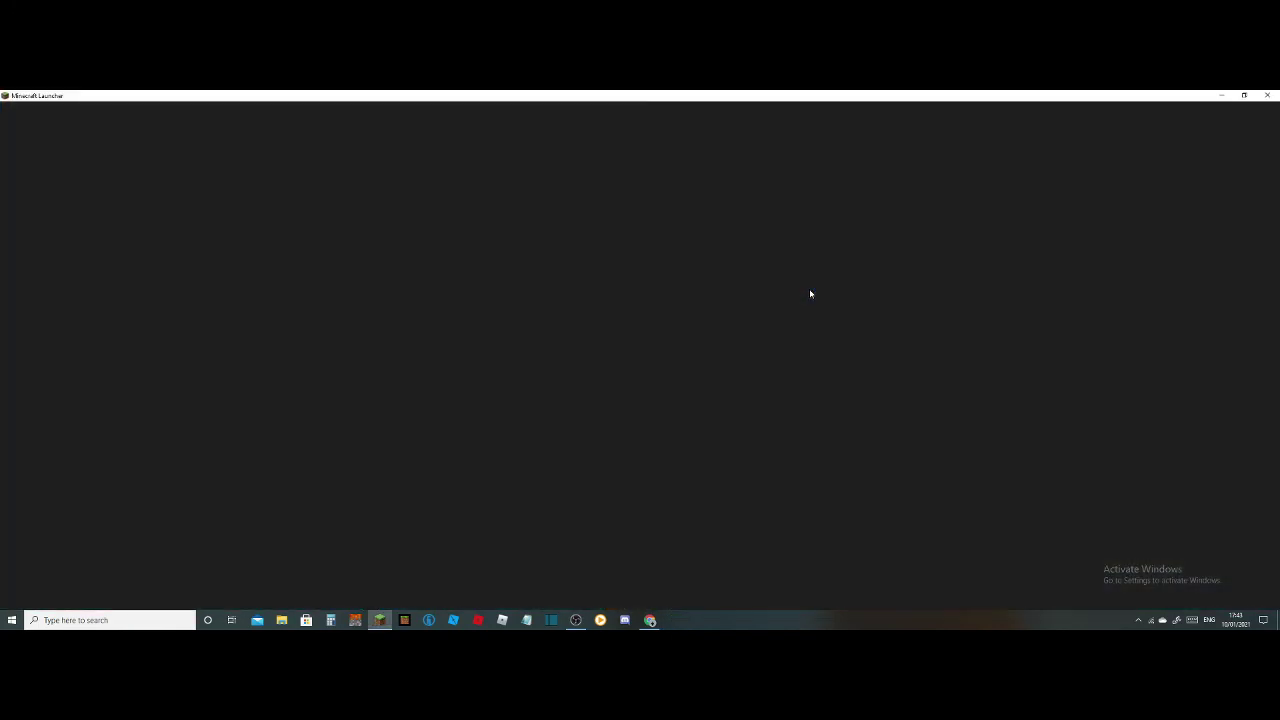
pyautogui.click(1267, 95)
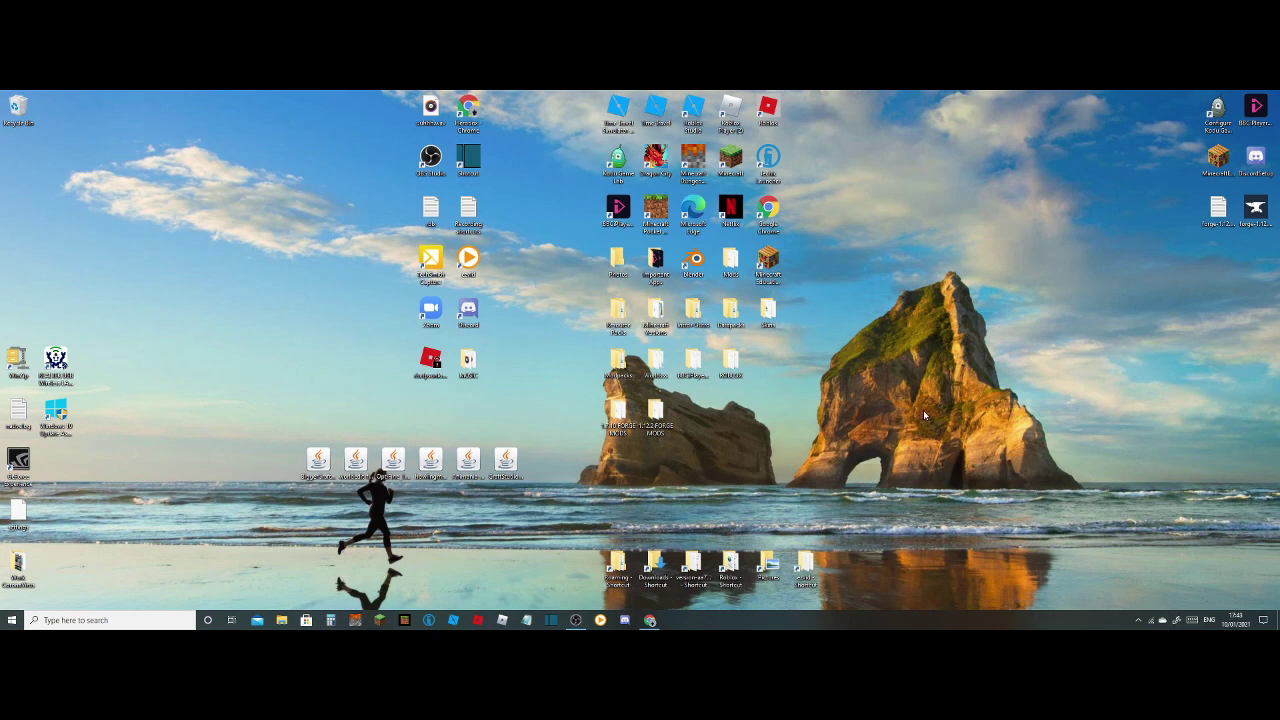